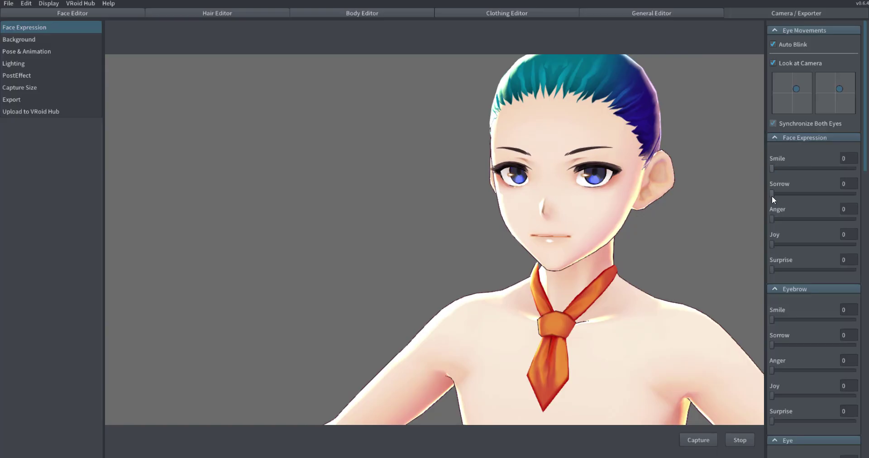
Step: Preview the Kicking 0 and Standby 2 male animations on the avatar
mouse_move(771, 270)
left_mouse_down()
mouse_move(792, 269)
mouse_move(769, 270)
left_mouse_up()
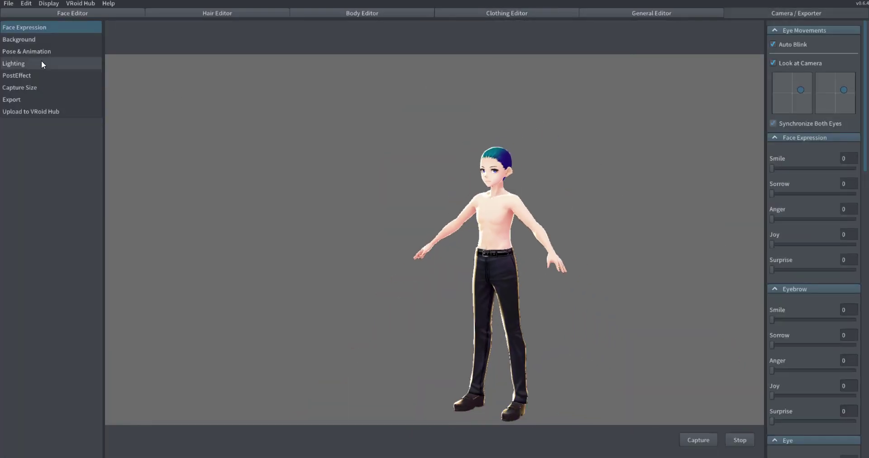
left_click(41, 51)
left_click(801, 264)
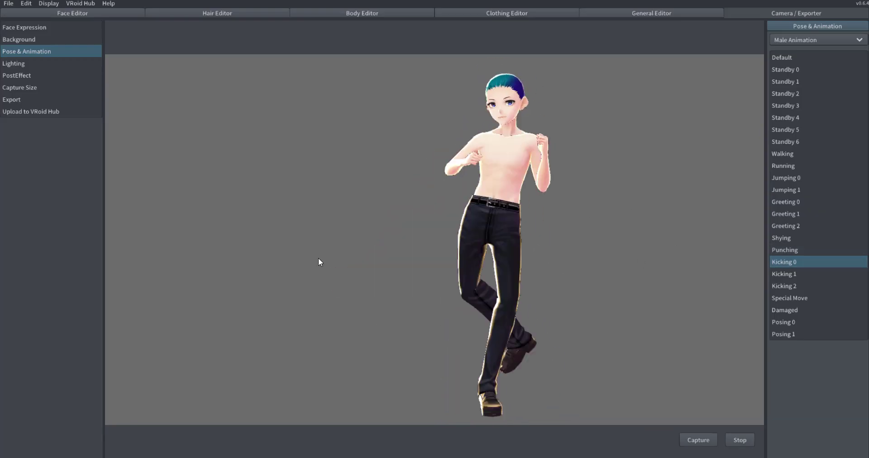
left_click(785, 93)
scroll(629, 196, "up", 5)
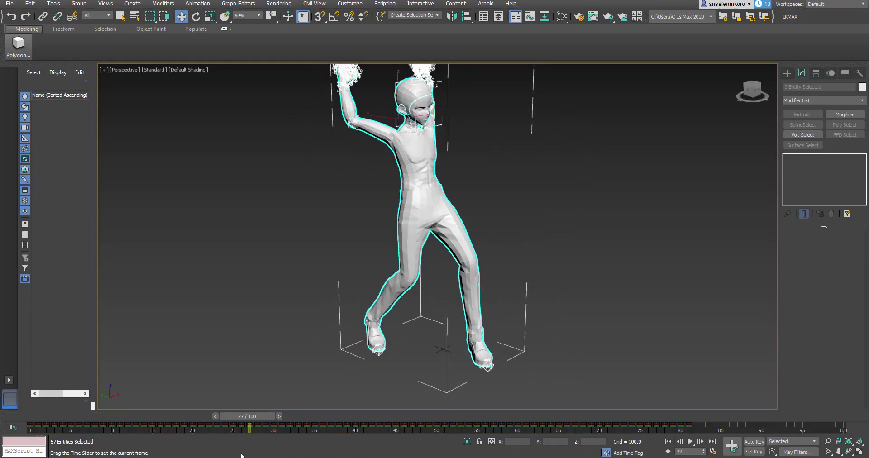
Step: Switch to 3ds Max and play the character's animation, viewing it in the perspective view from another angle
left_click_drag(241, 457, 334, 454)
scroll(497, 336, "up", 4)
middle_click_drag(496, 336, 546, 301, "alt")
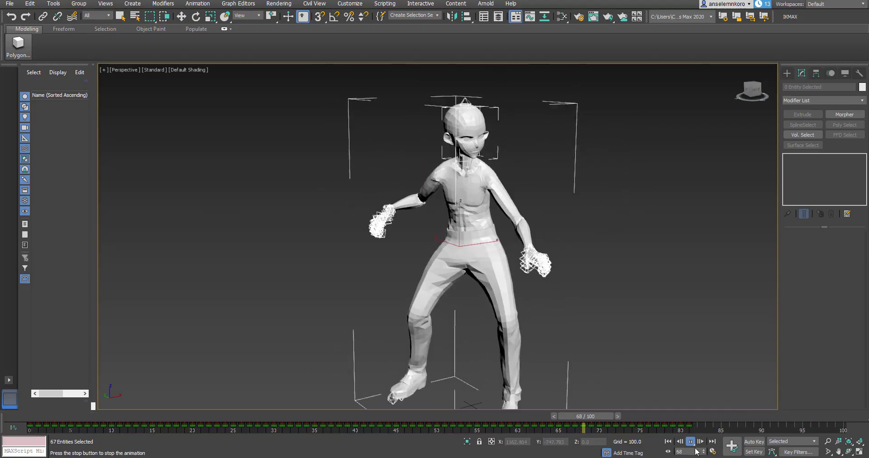
left_click(690, 441)
key("alt+w")
Step: Scrub to the last keyframe at frame 82, shorten the active time segment to the keyed range and play it back
left_click_drag(450, 425, 697, 432)
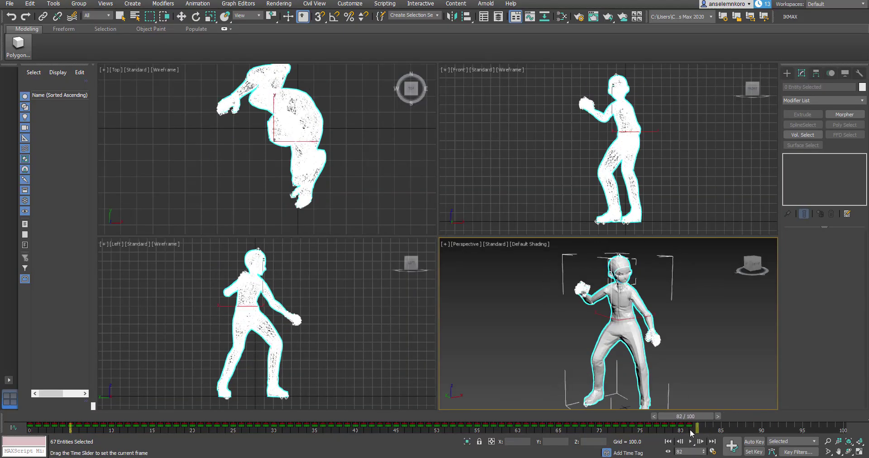
left_click(712, 452)
key("Return")
left_click(690, 441)
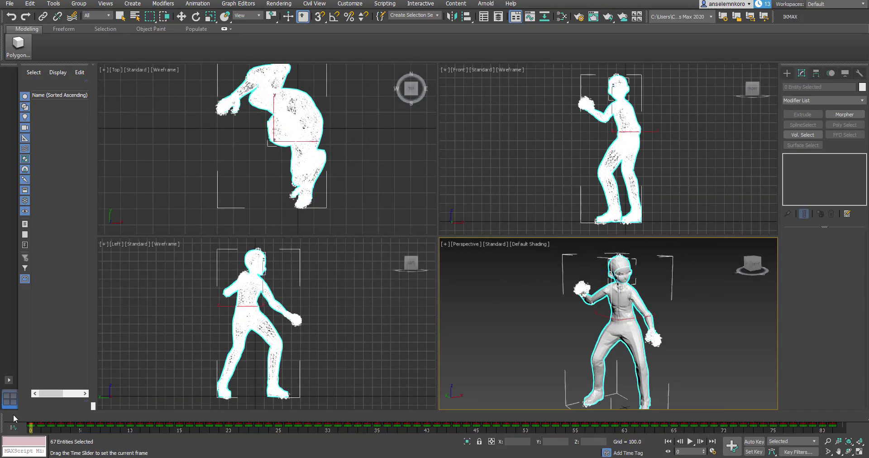
key("alt+w")
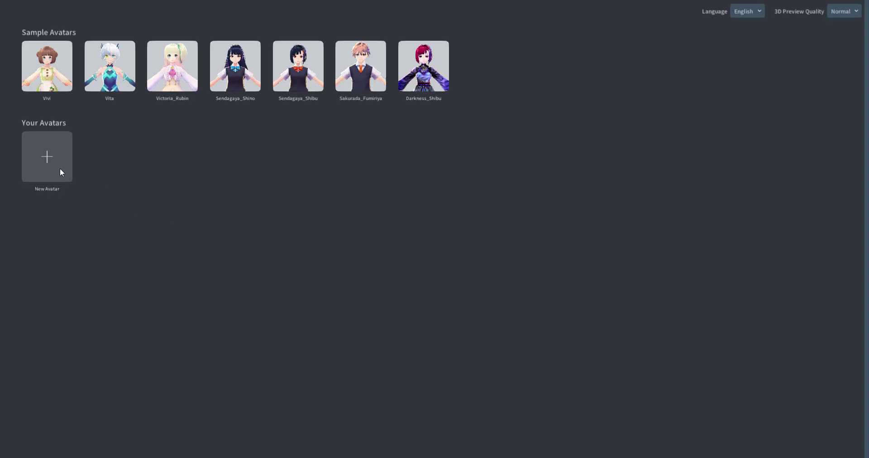
Step: Switch to VRoid Studio and create a new avatar from the male model type
left_click(51, 154)
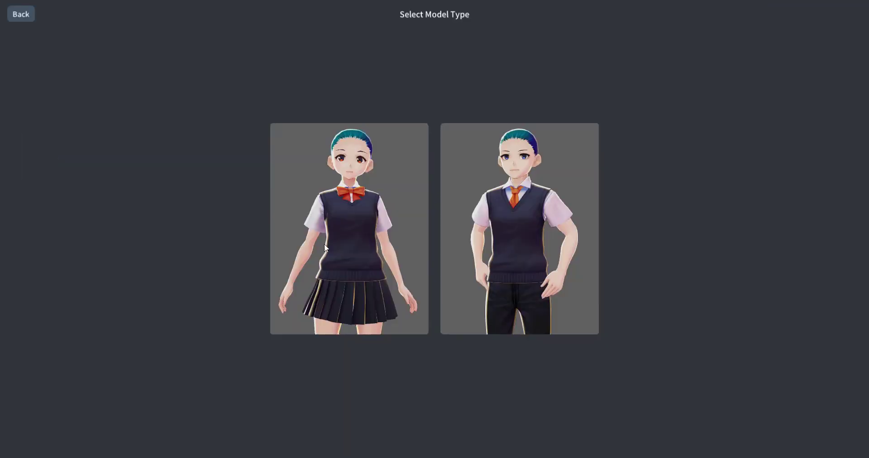
left_click(21, 14)
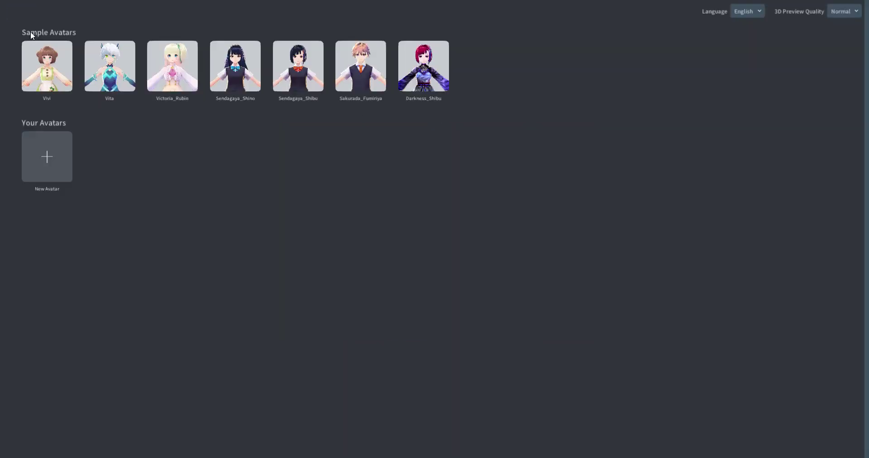
left_click(40, 152)
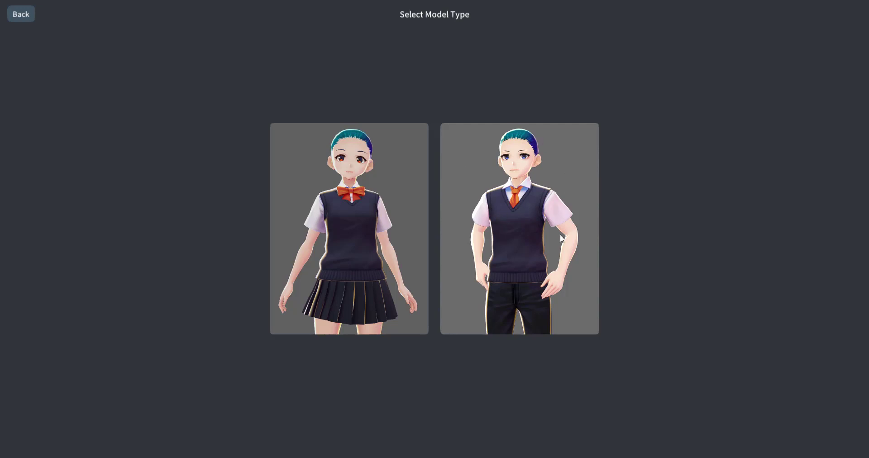
left_click(542, 187)
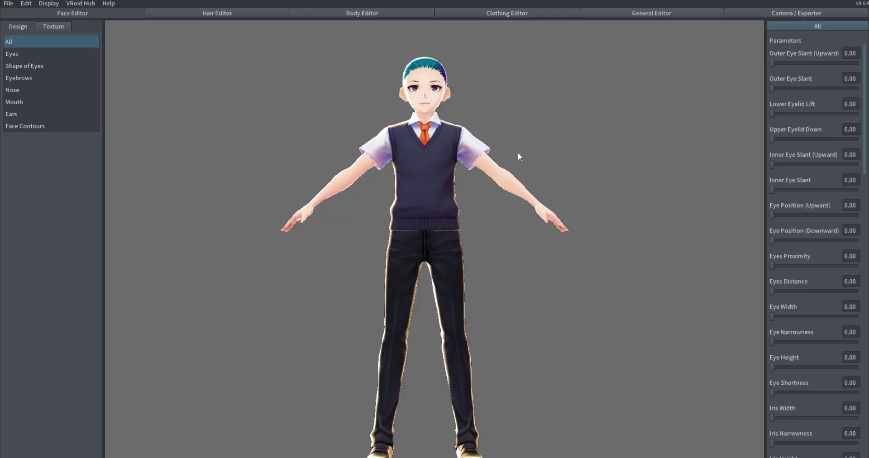
Step: Apply the Base Model clothing preset to the new avatar
middle_click_drag(518, 152, 516, 209)
scroll(466, 135, "up", 5)
scroll(466, 135, "up", 4)
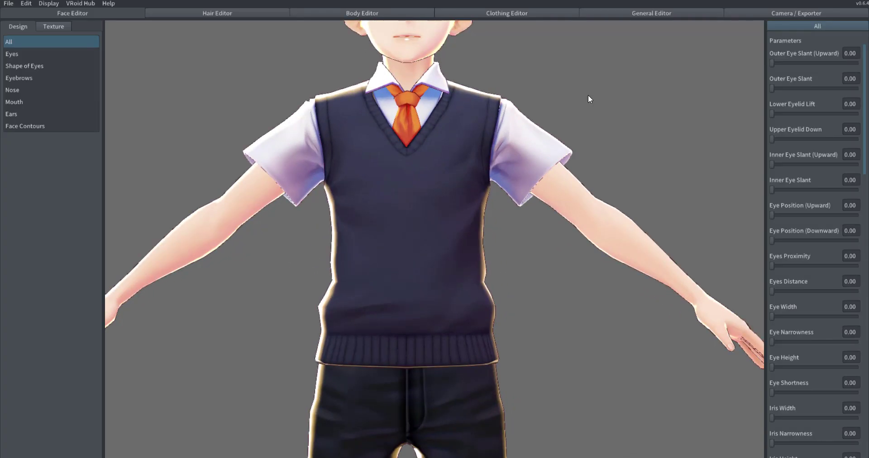
middle_click_drag(588, 96, 608, 216)
right_click_drag(546, 229, 536, 139)
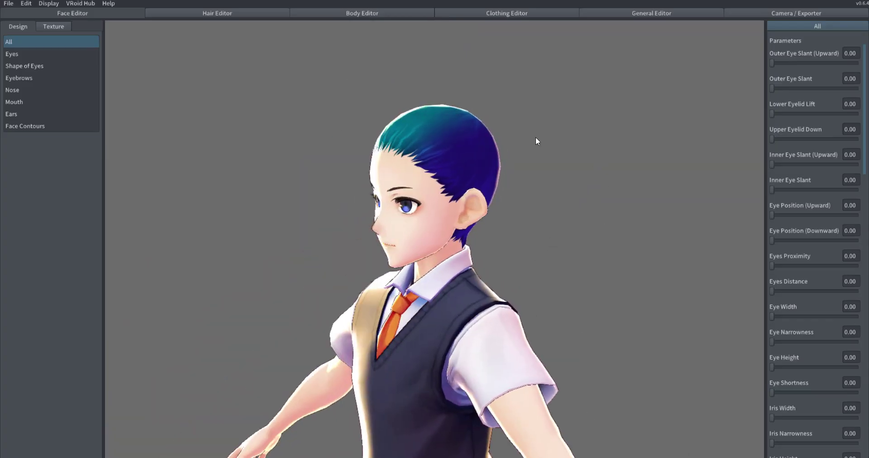
left_click(506, 14)
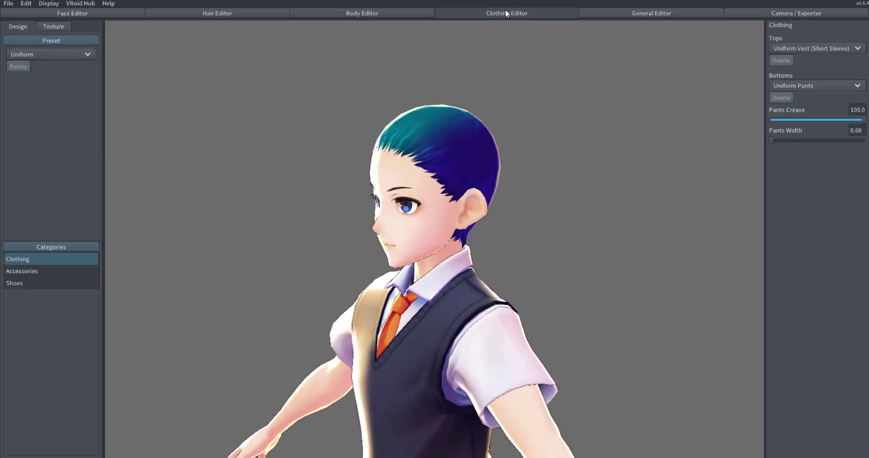
left_click(42, 52)
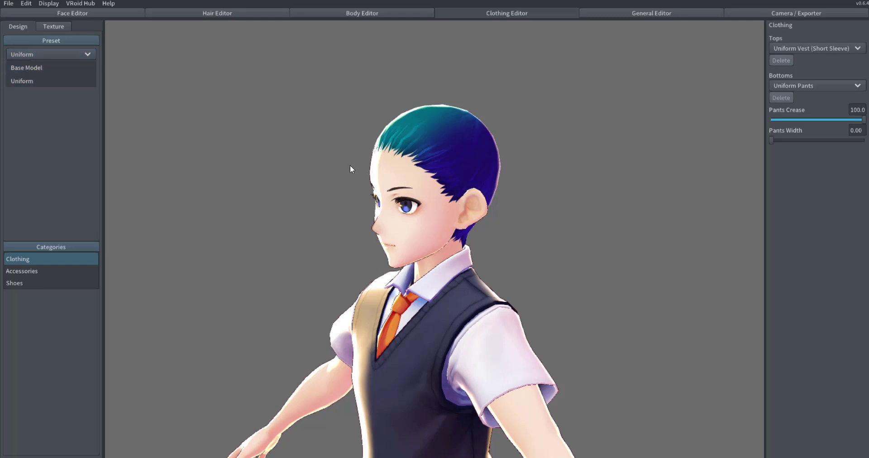
left_click(368, 221)
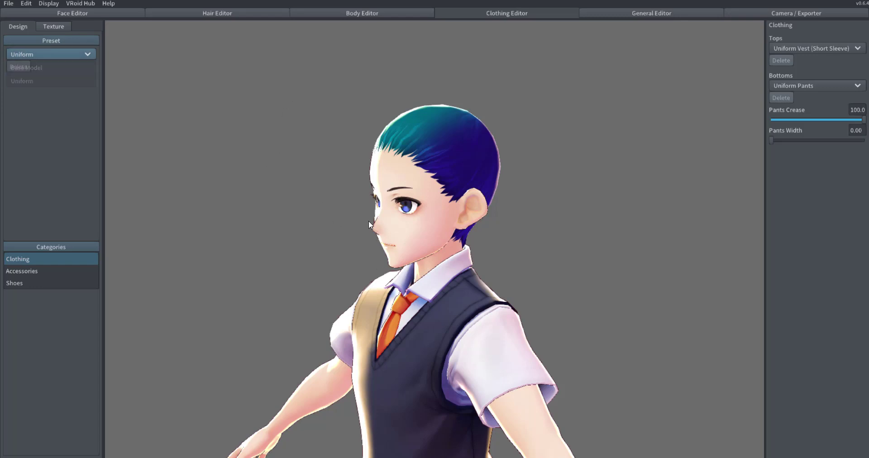
left_click(28, 51)
left_click(26, 66)
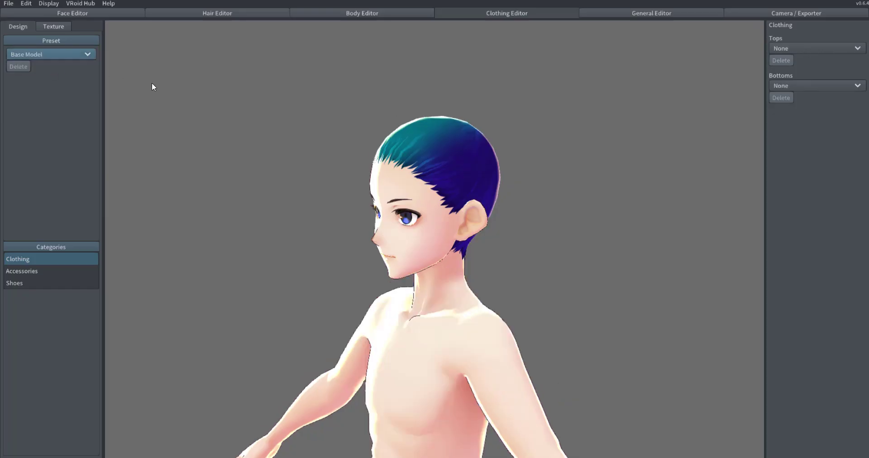
Step: Examine the unclothed base body from the front, three-quarter and side, from head to legs
right_click_drag(292, 278, 337, 240)
right_click_drag(588, 276, 311, 271)
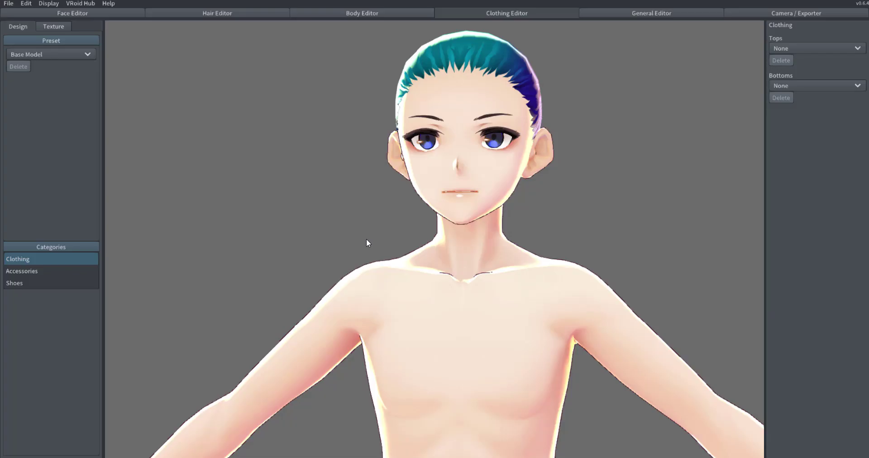
mouse_move(552, 222)
right_mouse_down()
mouse_move(574, 230)
mouse_move(569, 216)
mouse_move(582, 223)
mouse_move(550, 229)
mouse_move(577, 222)
mouse_move(562, 224)
mouse_move(588, 233)
mouse_move(561, 225)
mouse_move(571, 228)
mouse_move(572, 243)
mouse_move(561, 224)
mouse_move(575, 229)
mouse_move(554, 234)
right_mouse_up()
scroll(553, 232, "up", 3)
middle_click_drag(533, 289, 528, 306)
scroll(543, 294, "up", 2)
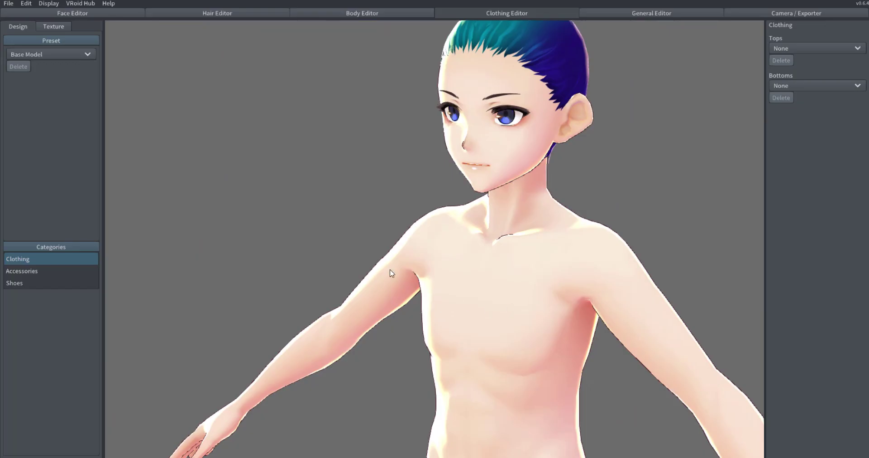
left_click_drag(361, 251, 405, 214)
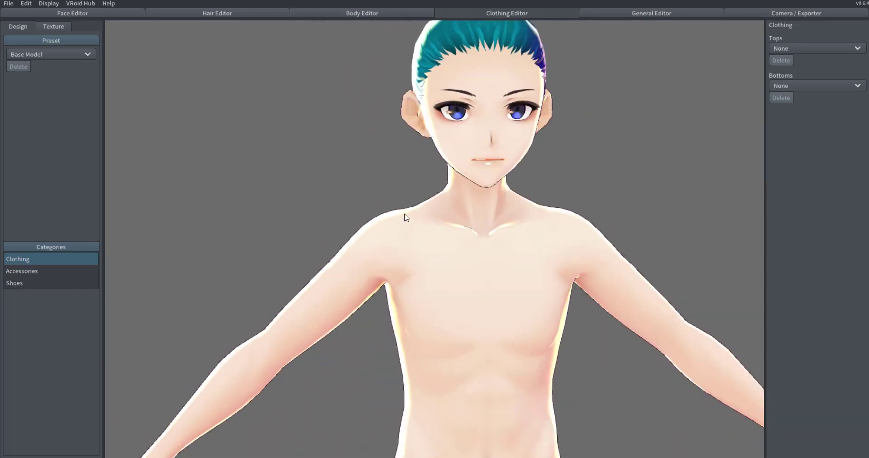
right_click_drag(675, 136, 640, 160)
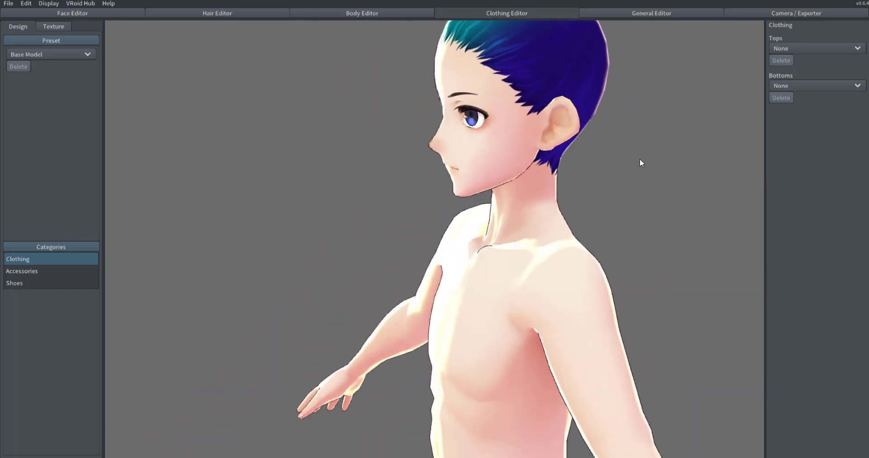
scroll(606, 178, "down", 3)
middle_click_drag(577, 231, 577, 126)
right_click_drag(576, 127, 626, 214)
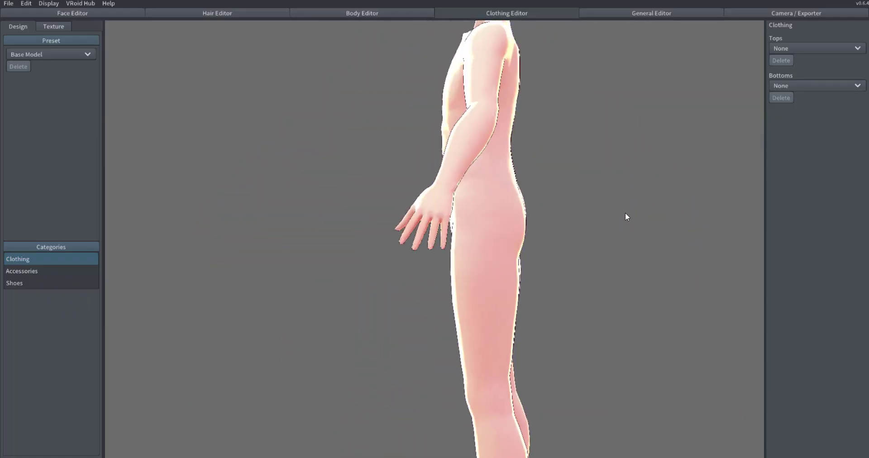
middle_click_drag(579, 189, 556, 293)
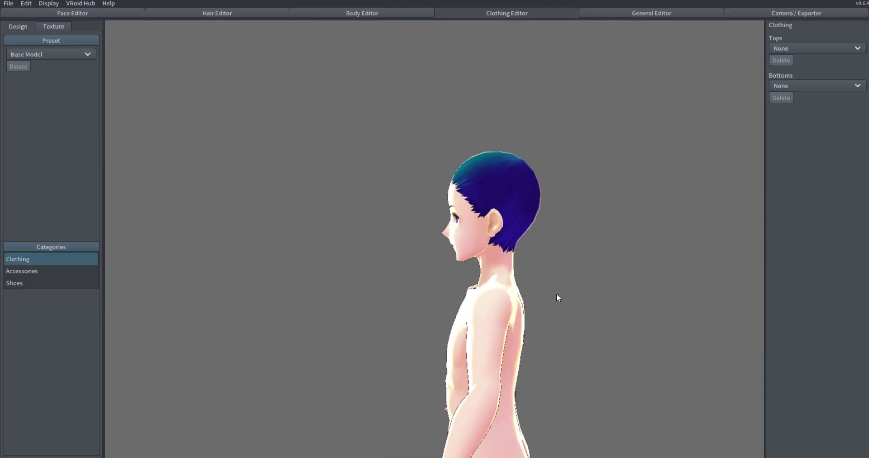
Step: Apply the Uniform clothing preset and set its top to None
left_click(40, 56)
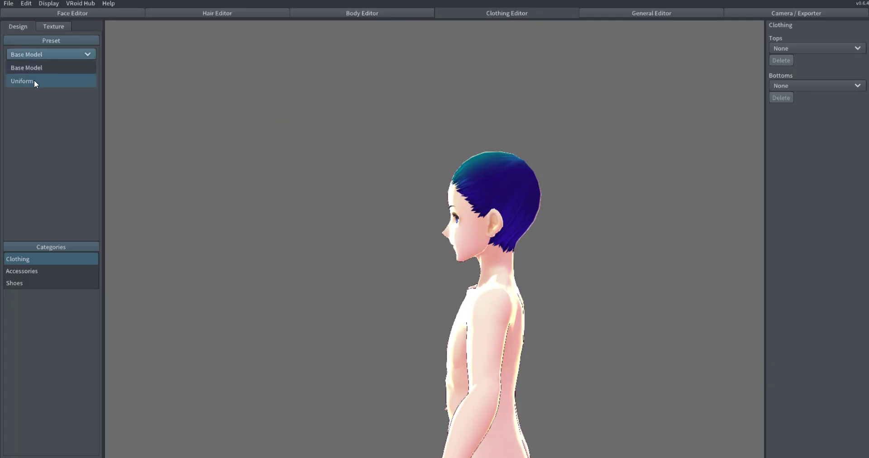
left_click(34, 79)
right_click_drag(381, 251, 401, 246)
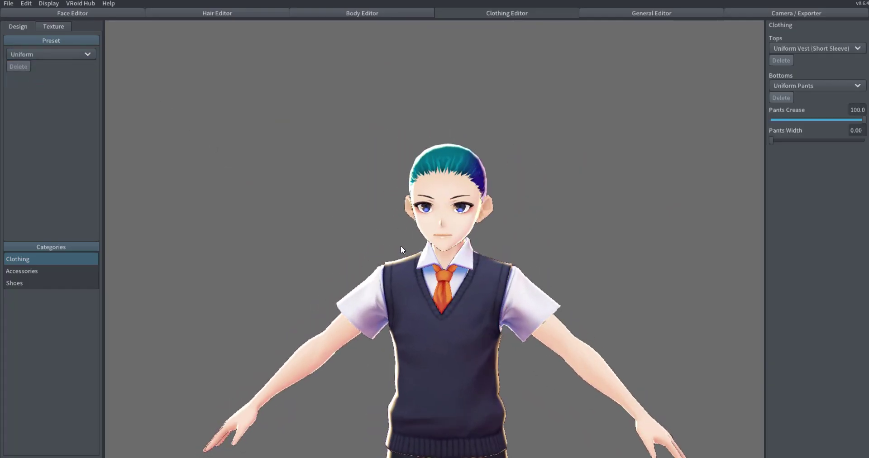
middle_click_drag(546, 211, 573, 169)
scroll(574, 167, "up", 5)
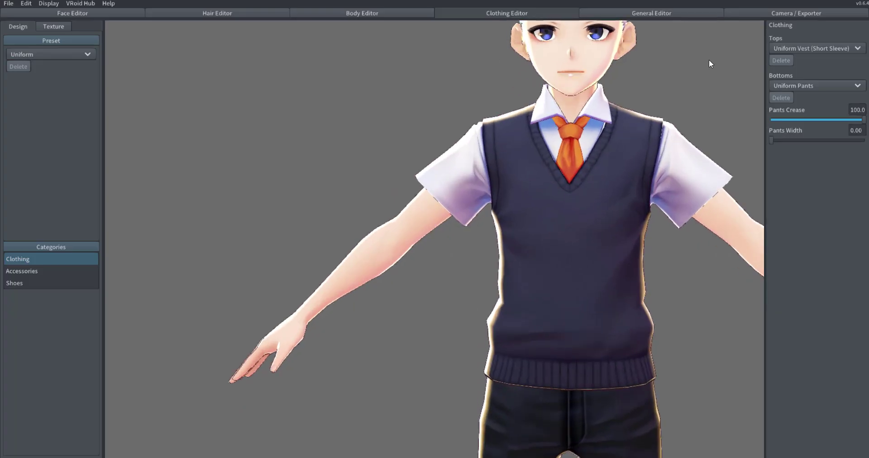
left_click(802, 50)
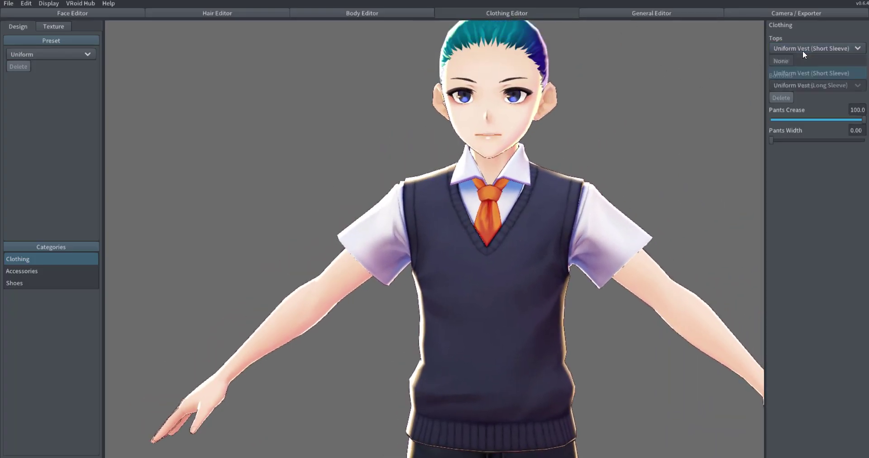
left_click(786, 60)
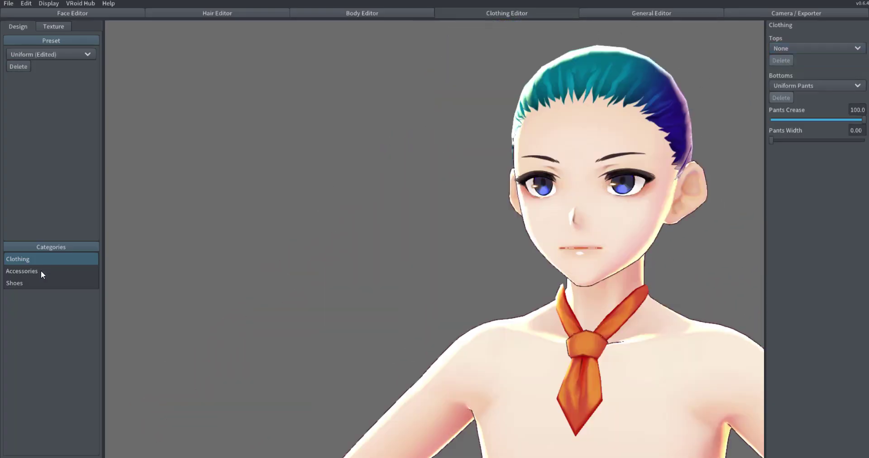
Step: Remove the tie by setting the neck accessory to None
left_click(45, 271)
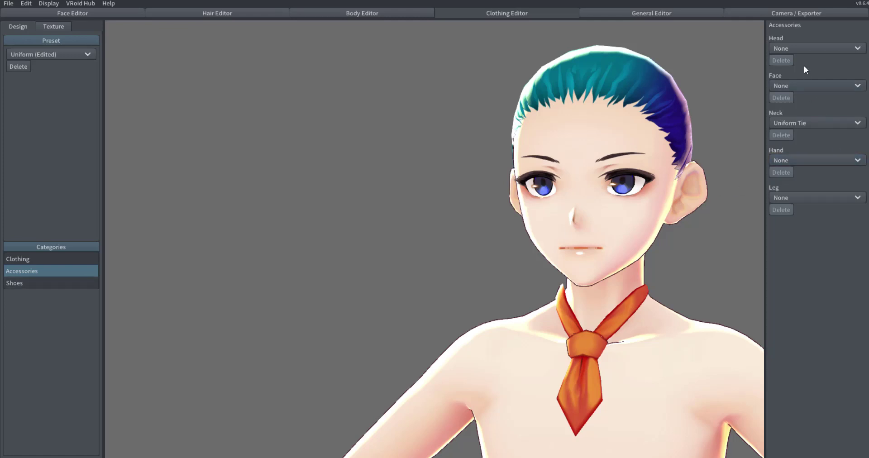
left_click(817, 120)
left_click(800, 136)
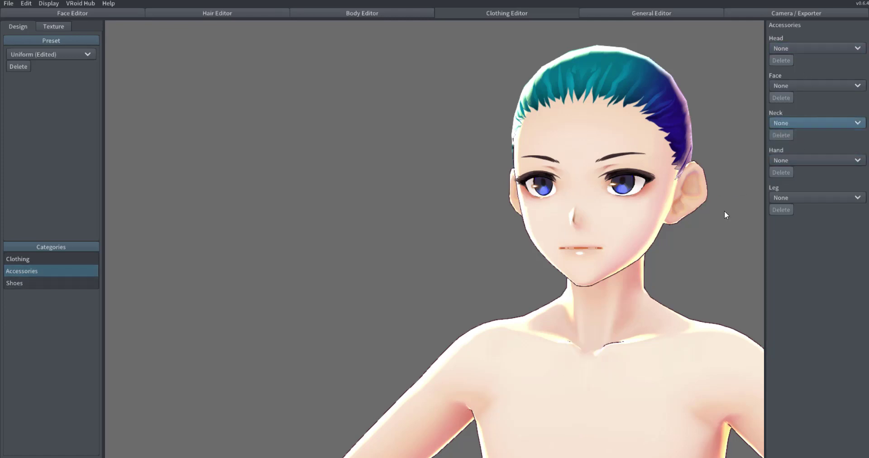
right_click_drag(724, 210, 704, 242)
middle_click_drag(716, 229, 682, 236)
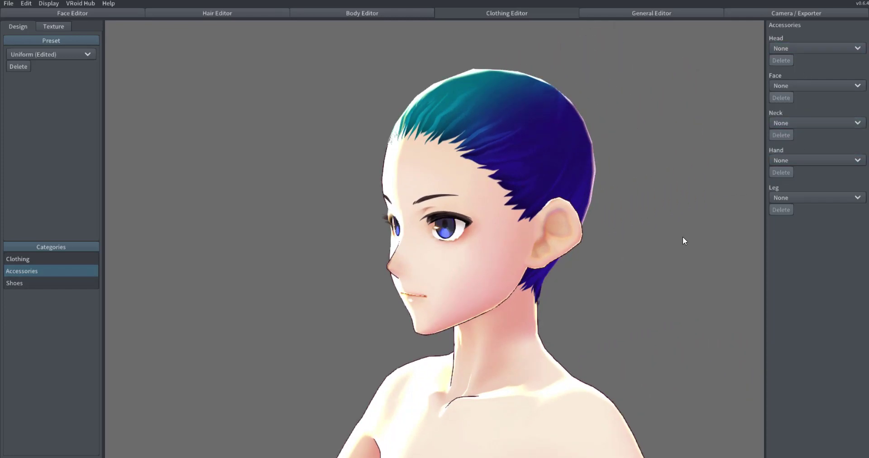
Step: Preview the male animations, including Jumping 1, Jumping 0 and Standby 2, and return the avatar to Default
left_click(780, 11)
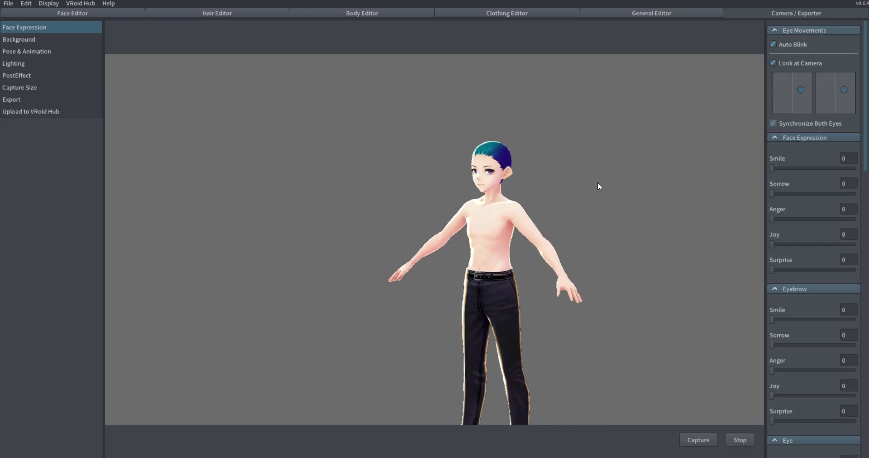
left_click(43, 50)
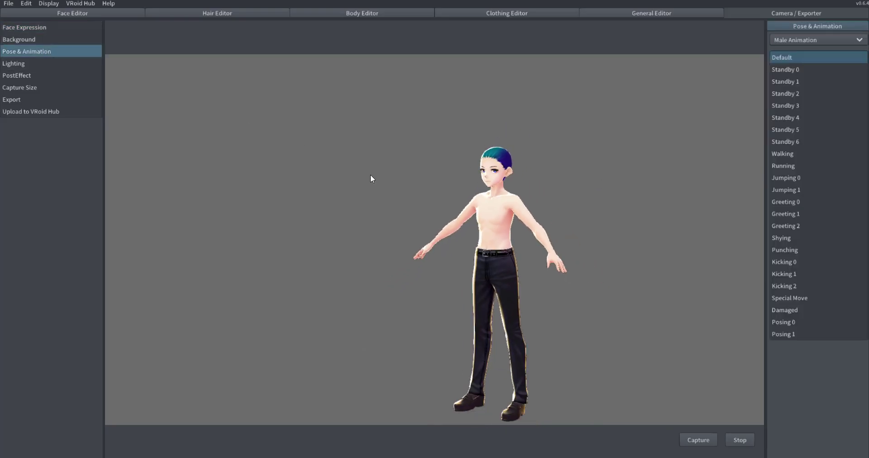
left_click(805, 190)
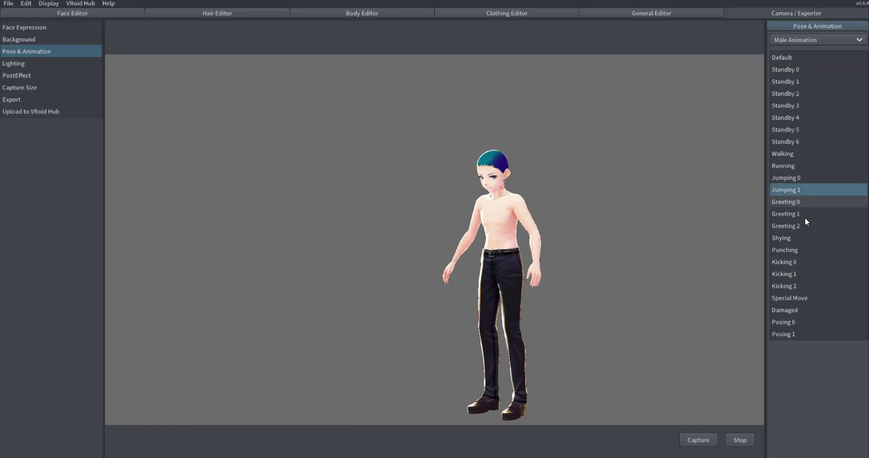
left_click(803, 270)
left_click(788, 178)
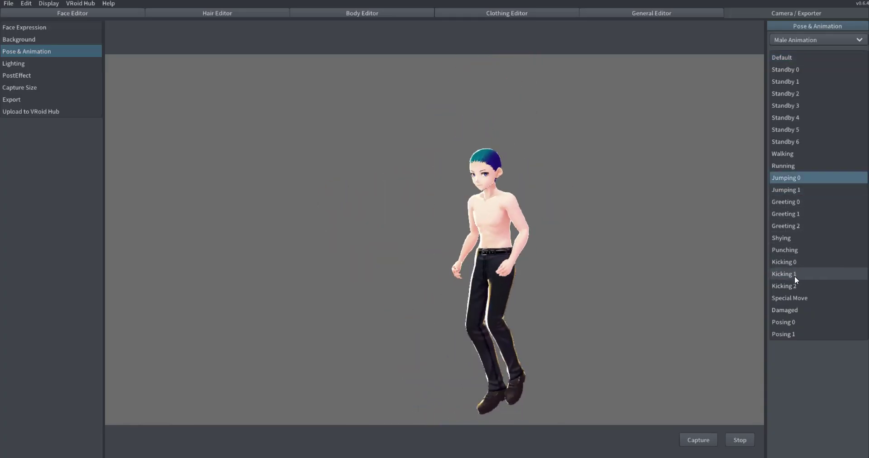
left_click(787, 93)
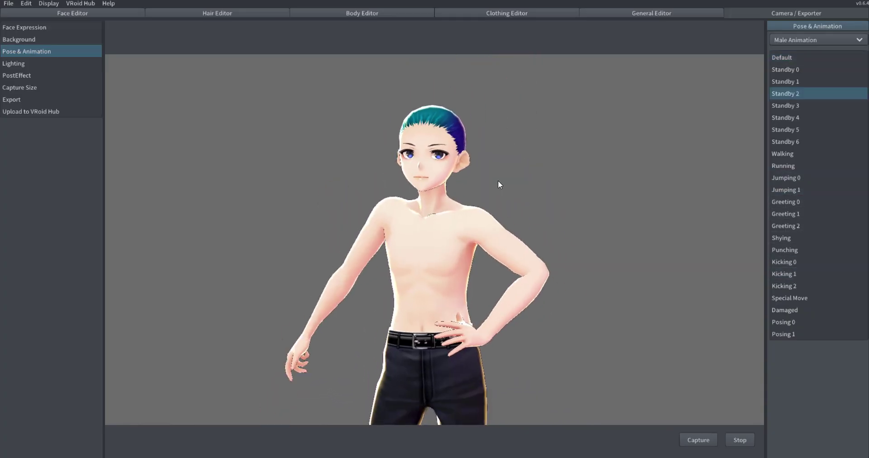
left_click(800, 56)
Step: Change Male Animation to Pose and test the head controller by turning the head sideways and back to the front
left_click(825, 40)
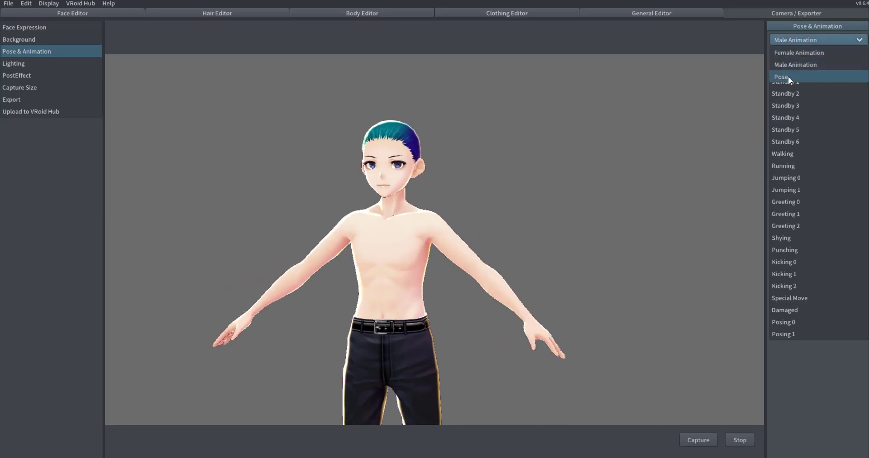
left_click(789, 76)
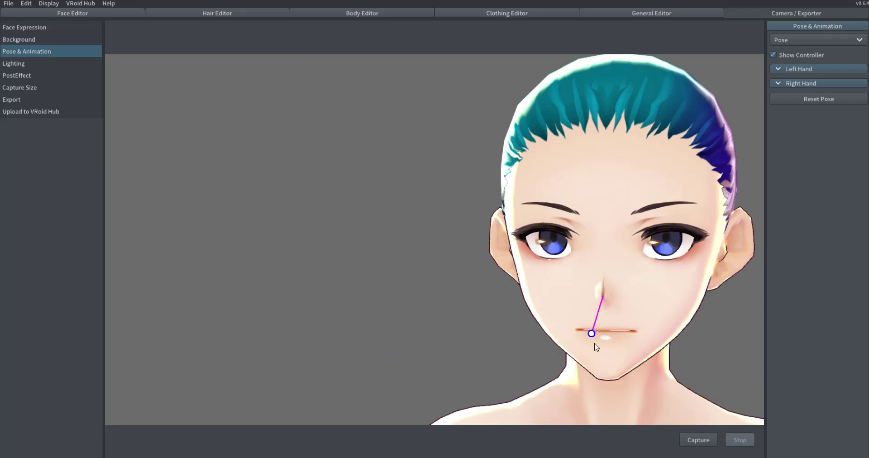
left_click_drag(592, 336, 480, 396)
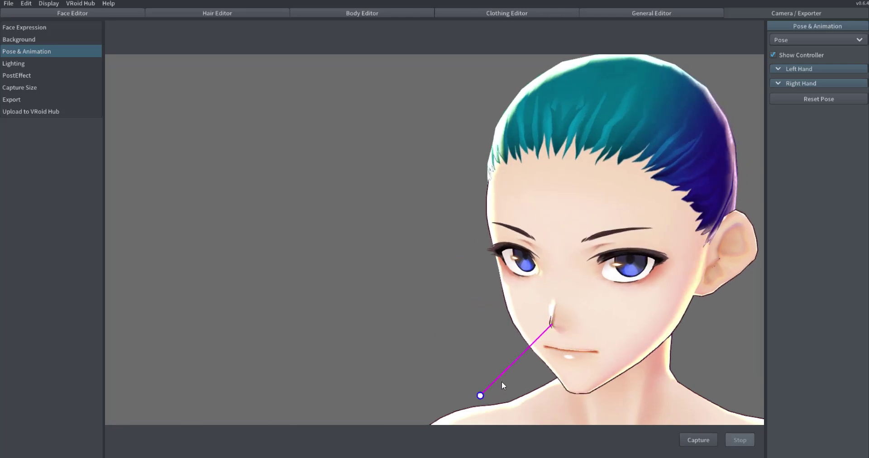
scroll(461, 320, "down", 5)
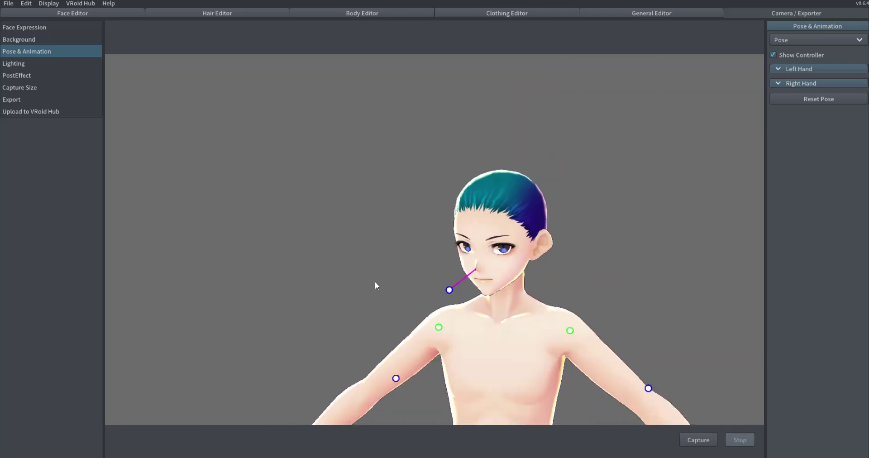
middle_click_drag(375, 281, 374, 189)
scroll(374, 188, "down", 3)
middle_click_drag(543, 222, 555, 250)
scroll(532, 231, "down", 2)
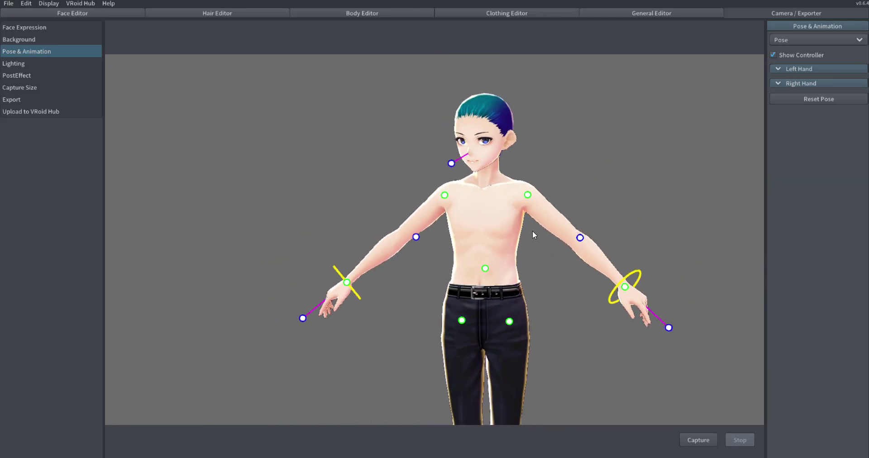
left_click_drag(452, 164, 491, 138)
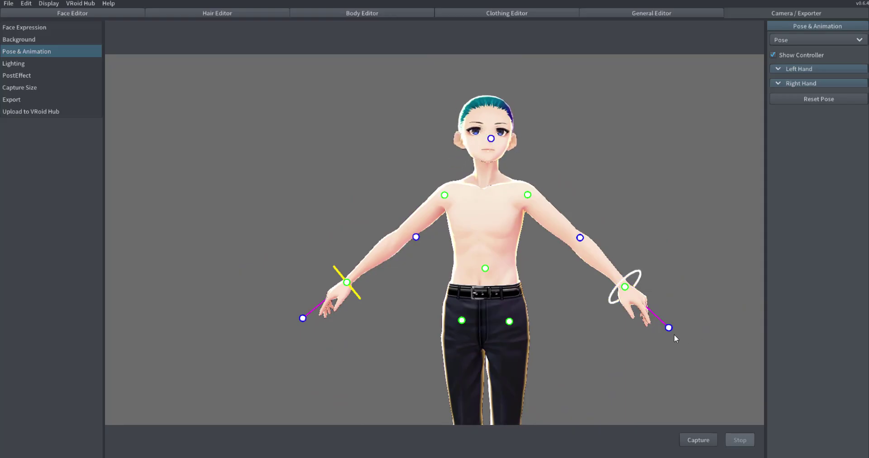
Step: Raise the avatar's left arm beside the head and rotate both hands with the pose controllers
left_click_drag(625, 286, 589, 123)
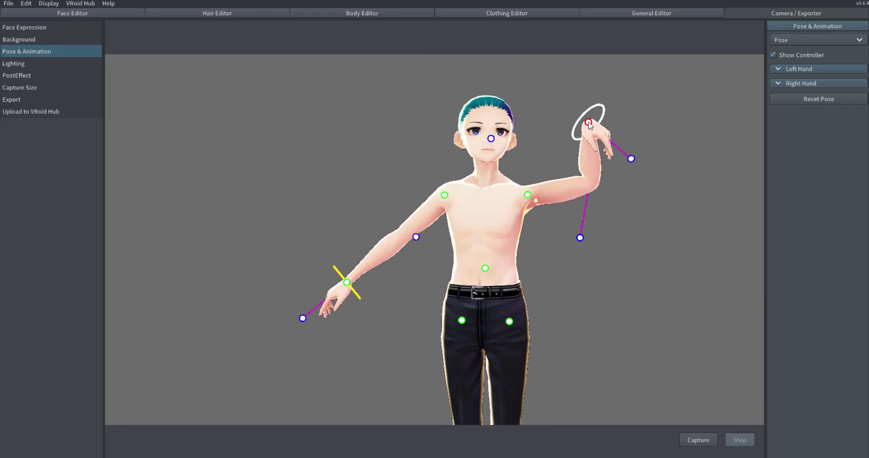
left_click_drag(631, 159, 557, 97)
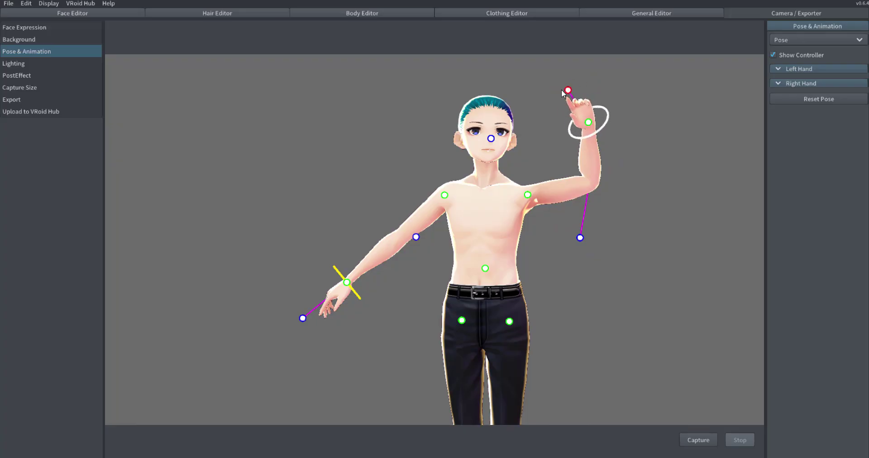
left_click_drag(306, 319, 285, 312)
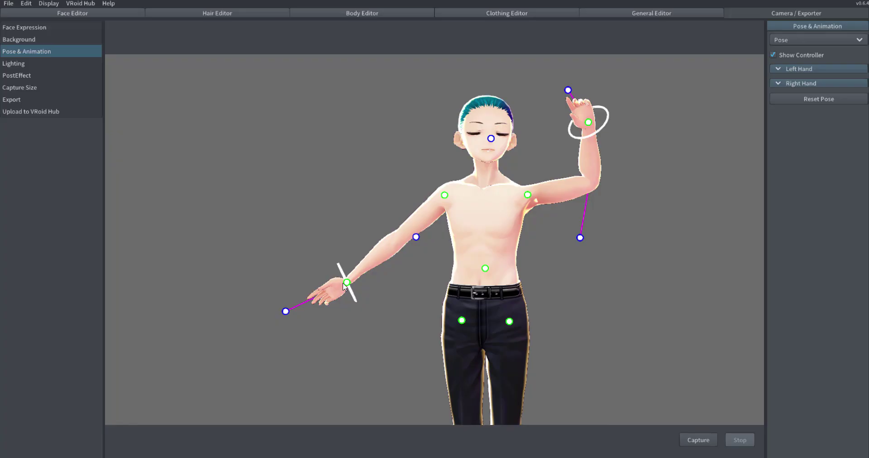
Step: Reset the avatar's pose and open the Export settings
left_click(817, 99)
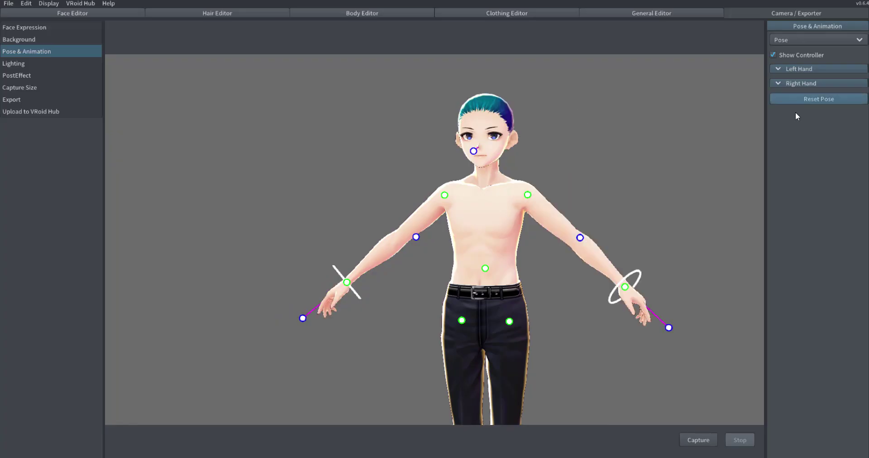
left_click(24, 102)
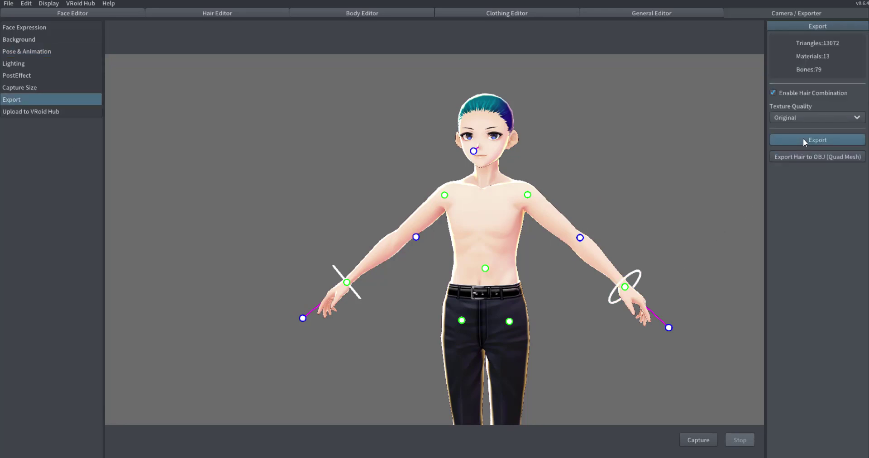
Step: Draw five freehand hair strands from the crown over the front, side and back of the head's left half
left_click(246, 13)
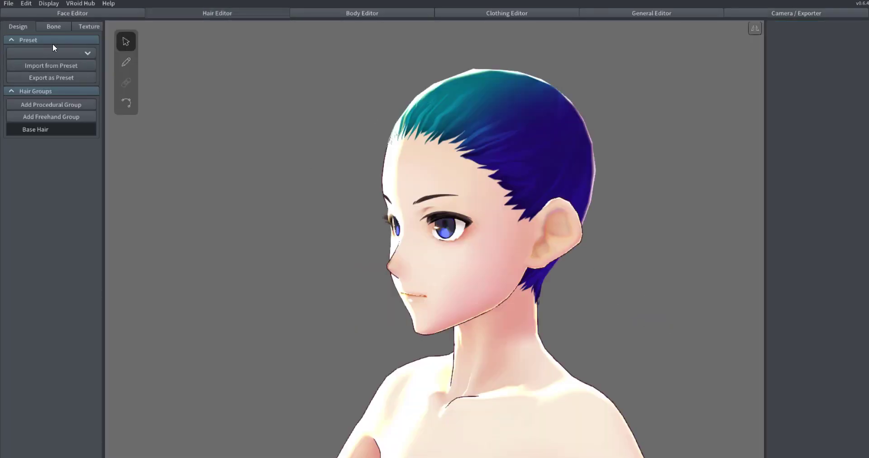
left_click(126, 62)
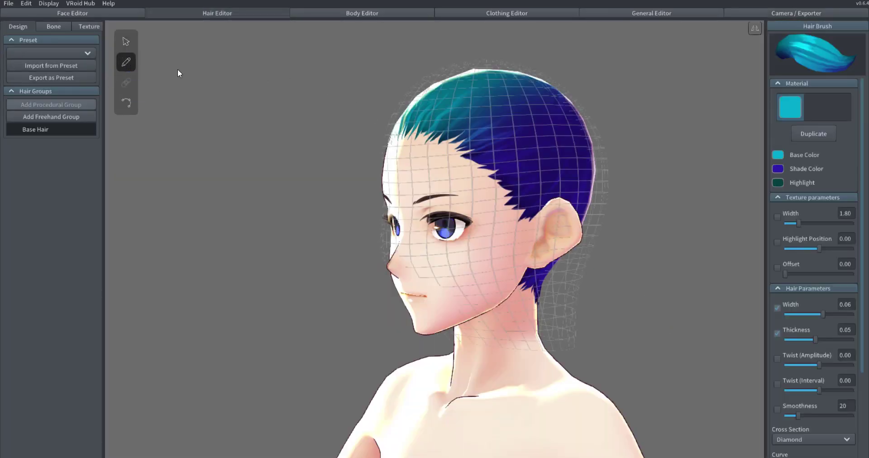
left_click_drag(489, 68, 613, 189)
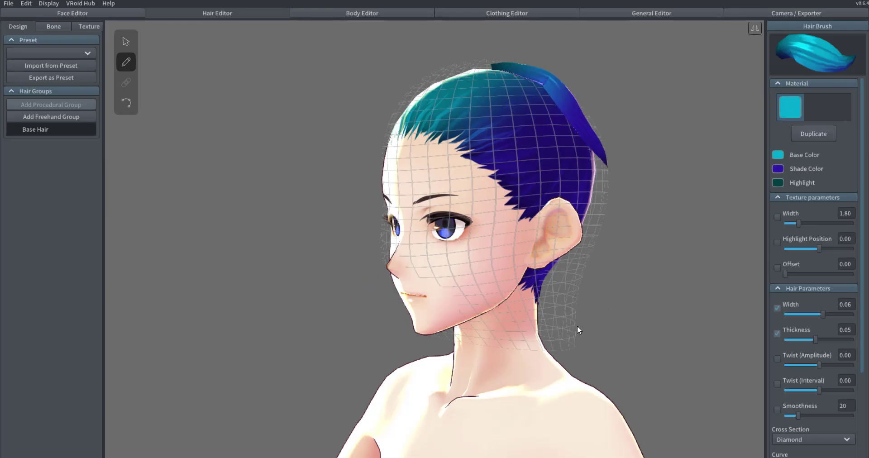
left_click_drag(499, 75, 532, 322)
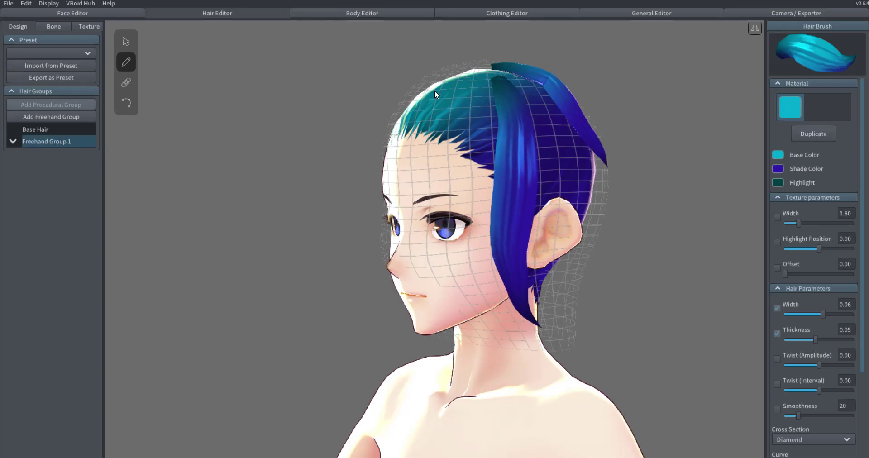
mouse_move(473, 68)
left_mouse_down()
mouse_move(461, 180)
mouse_move(480, 213)
left_mouse_up()
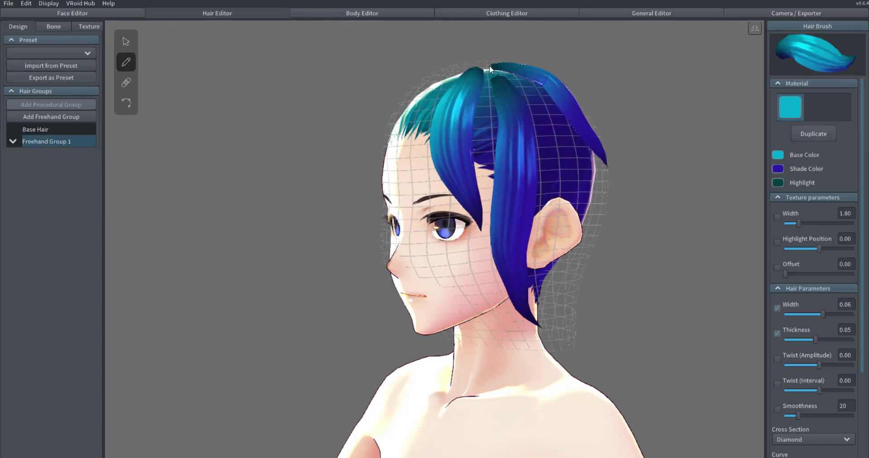
mouse_move(488, 69)
left_mouse_down()
mouse_move(532, 83)
mouse_move(573, 221)
left_mouse_up()
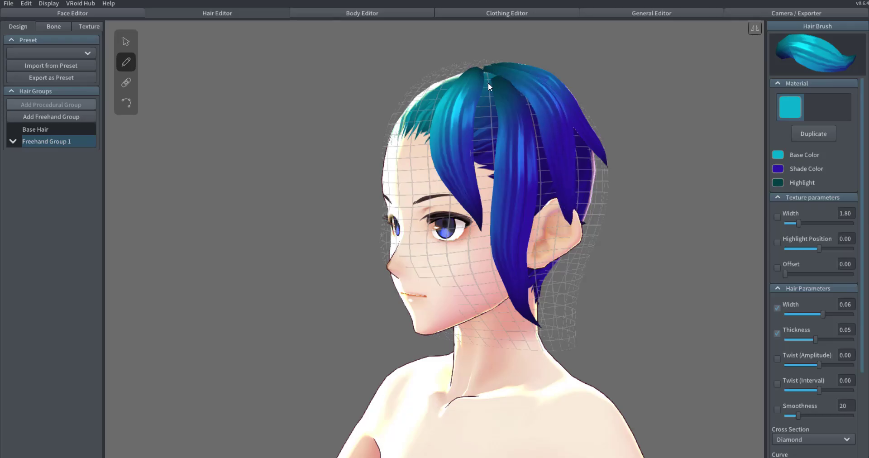
left_click_drag(487, 83, 497, 224)
mouse_move(277, 125)
right_mouse_down()
mouse_move(308, 138)
mouse_move(238, 129)
mouse_move(205, 147)
mouse_move(252, 129)
mouse_move(291, 135)
right_mouse_up()
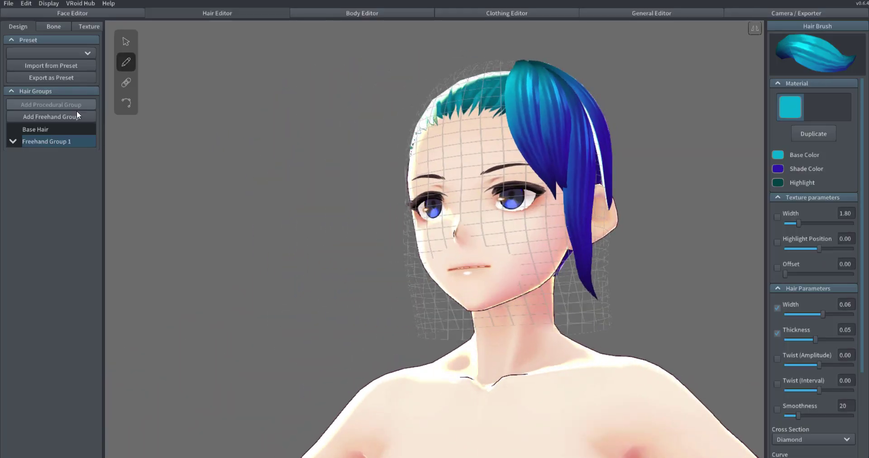
Step: Undo all the freehand hair strands drawn on the head
left_click(46, 129)
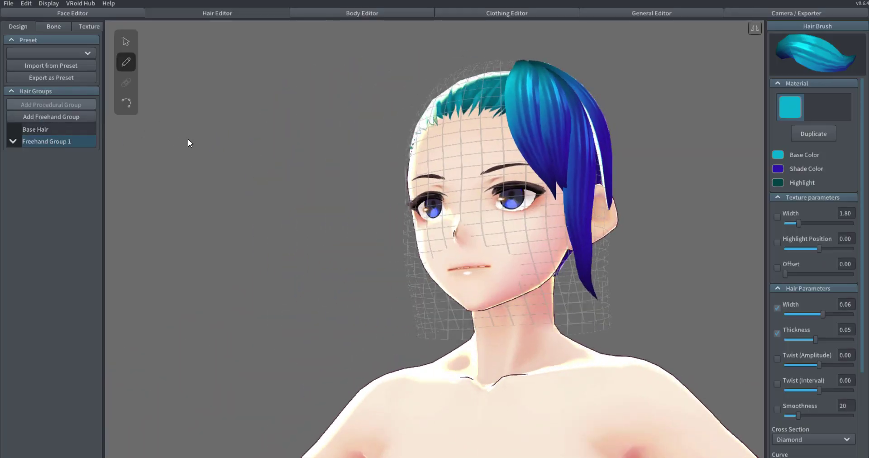
key("ctrl+z")
key("ctrl+z")
key("ctrl+z")
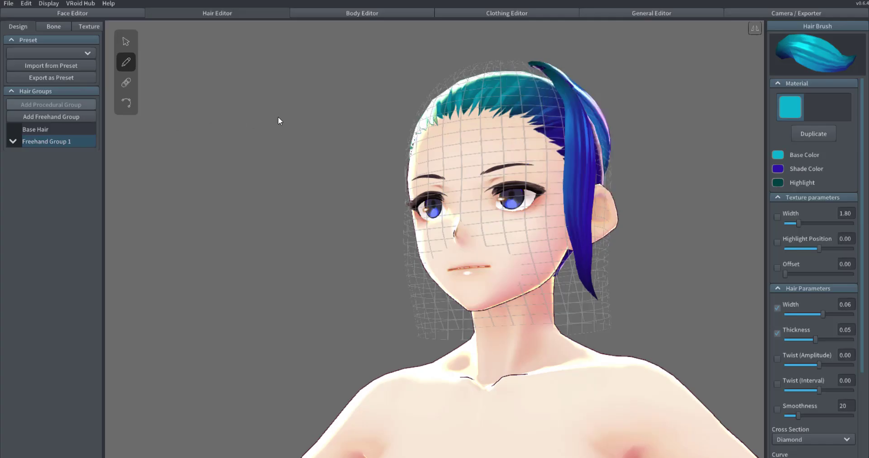
key("ctrl+z")
right_click_drag(277, 118, 437, 78)
right_click_drag(634, 150, 634, 107)
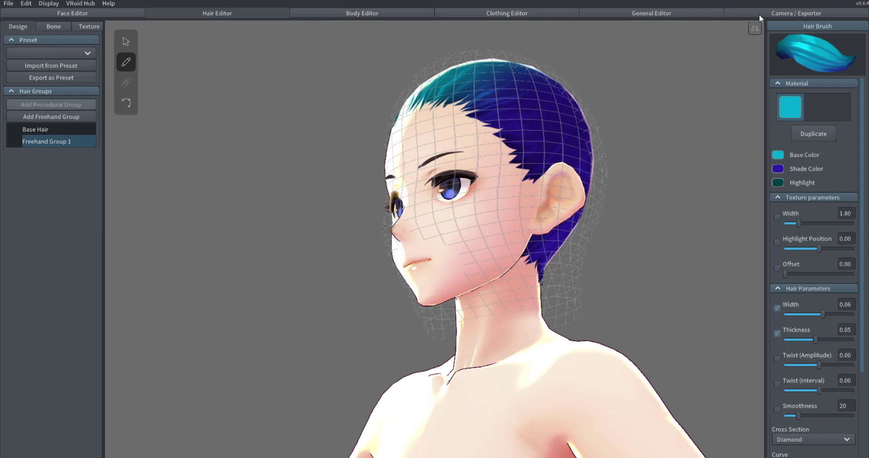
Step: Start exporting the avatar with Original texture quality and accept the VRM settings with their defaults
left_click(774, 12)
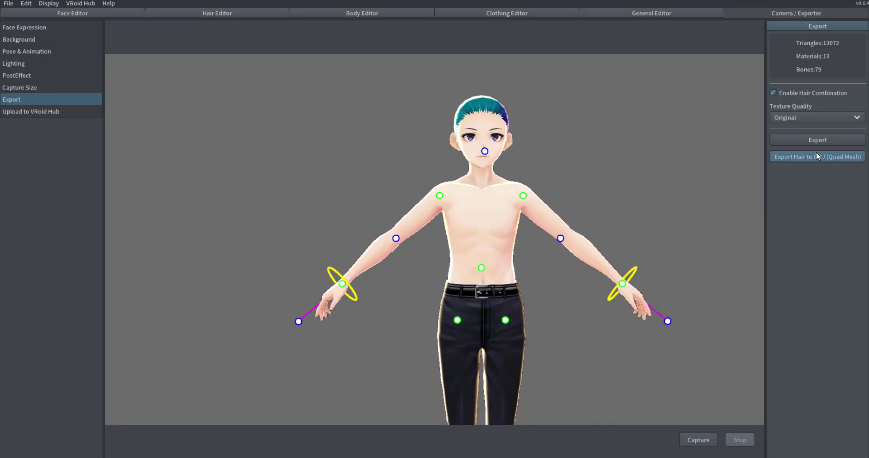
left_click(783, 141)
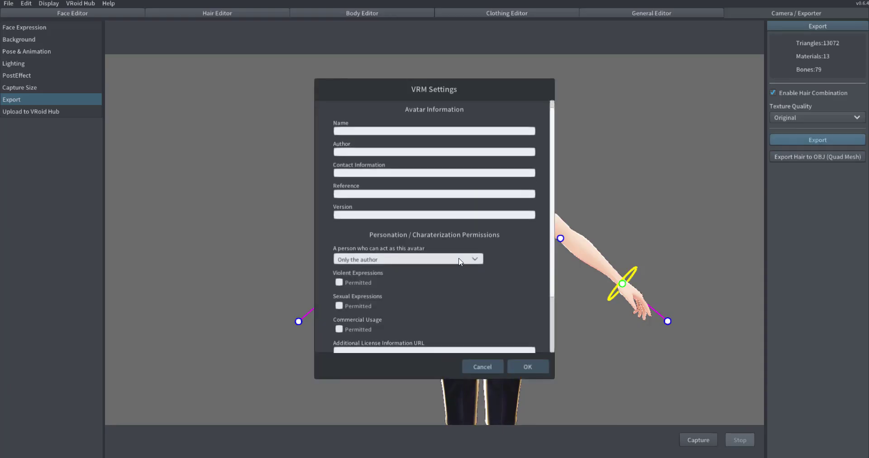
scroll(460, 244, "down", 2)
scroll(497, 299, "down", 3)
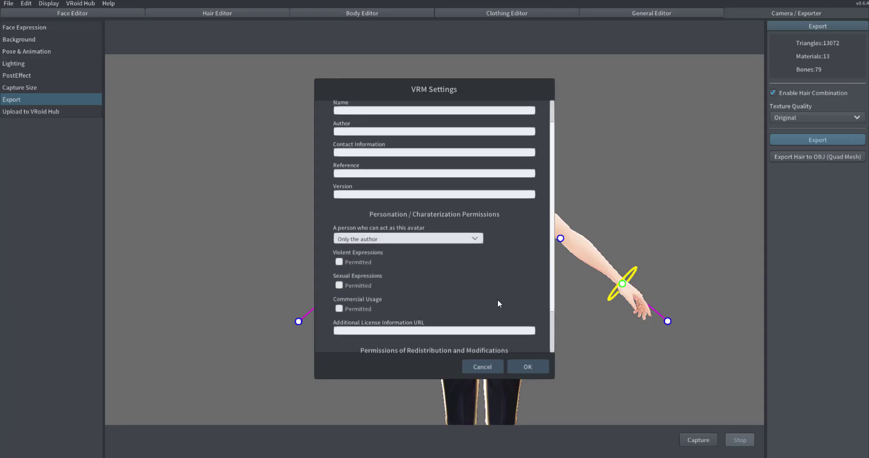
left_click(526, 367)
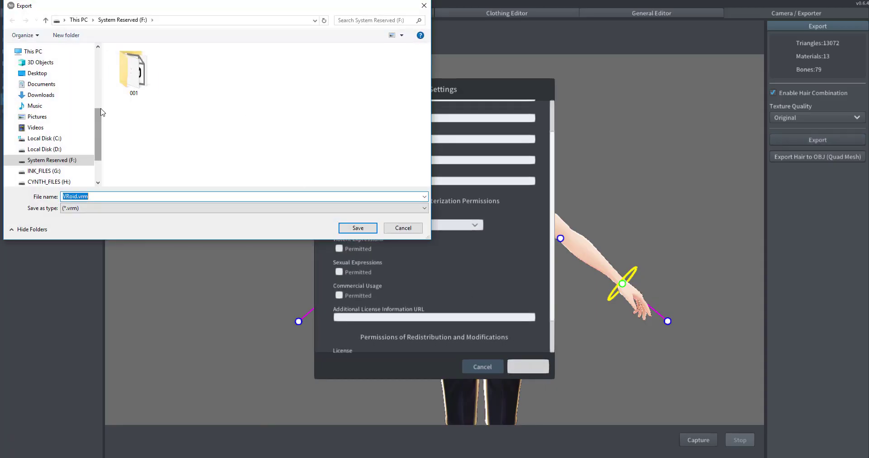
Step: Save the exported avatar as Anime_Dude.vrm on the System Reserved (F:) drive
left_click_drag(101, 136, 33, 136)
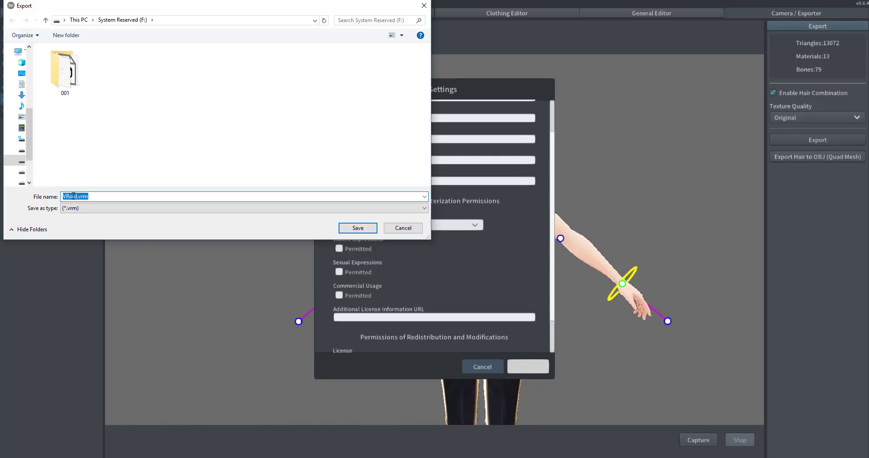
left_click_drag(92, 6, 311, 47)
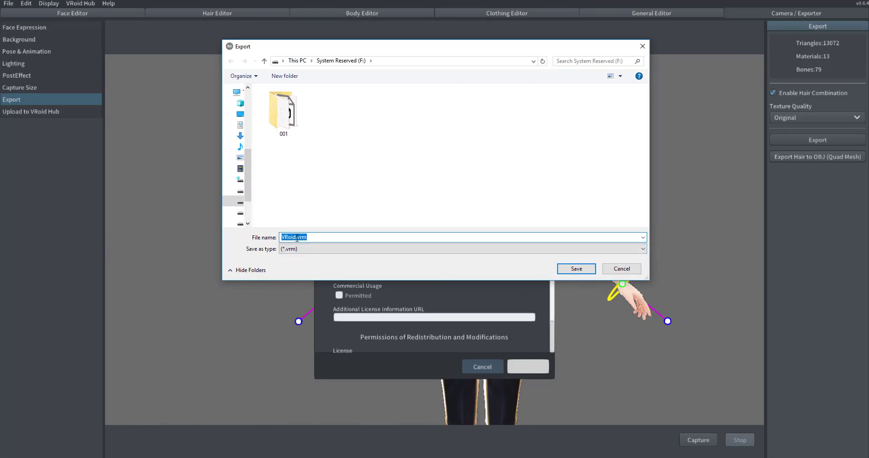
left_click(279, 238)
type("Anime_Dude")
key("Delete")
key("Delete")
key("Delete")
key("Delete")
key("Delete")
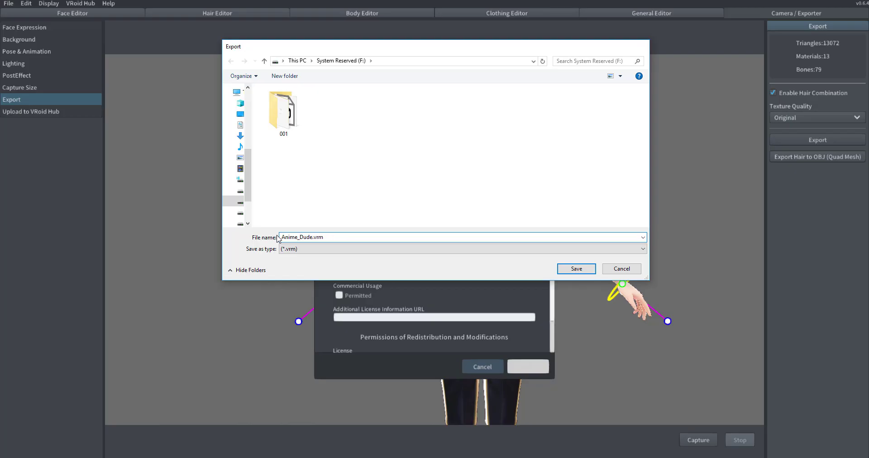
key("Return")
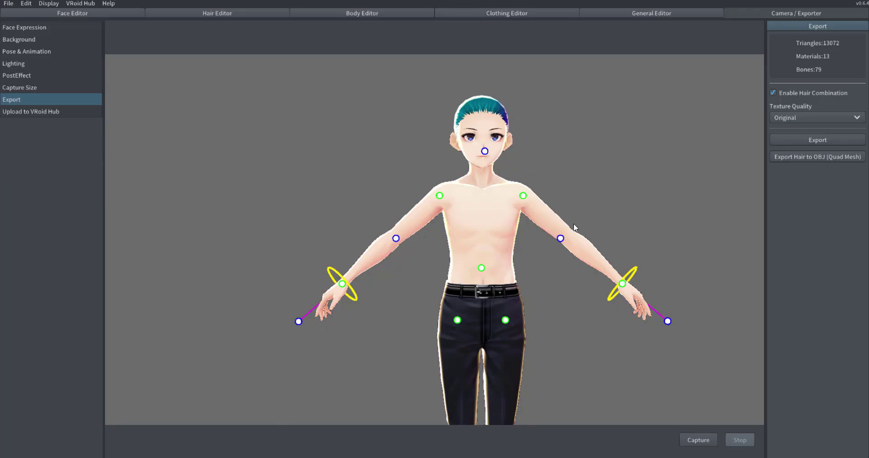
mouse_move(576, 248)
middle_mouse_down()
mouse_move(516, 217)
mouse_move(582, 246)
middle_mouse_up()
scroll(582, 246, "up", 5)
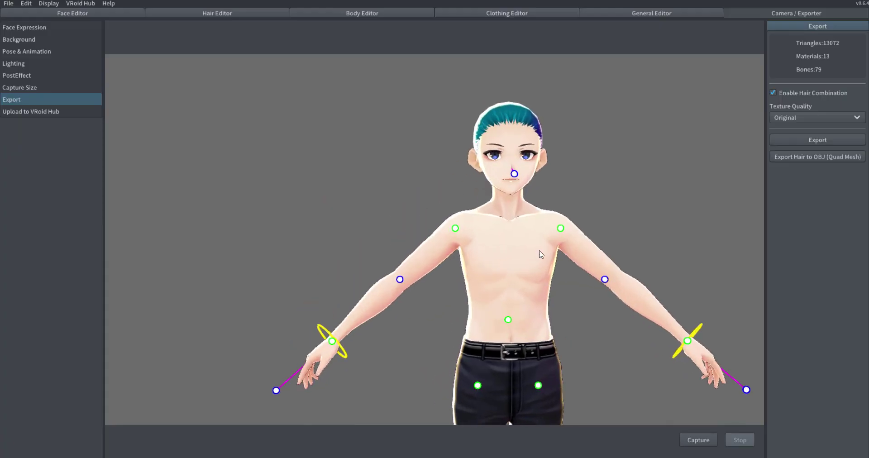
Step: Turn the avatar's head toward its left side with the head's direction handle and examine the face up close
scroll(625, 173, "up", 2)
middle_click_drag(723, 105, 674, 146)
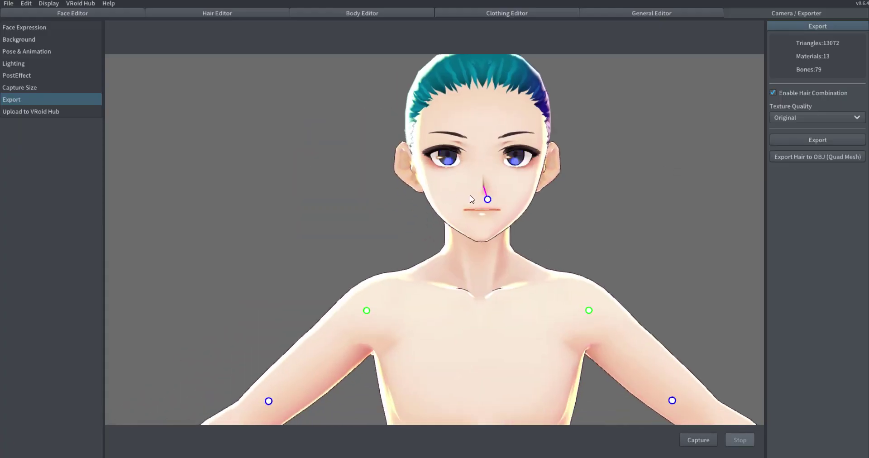
left_click_drag(488, 202, 627, 240)
scroll(576, 191, "up", 4)
middle_click_drag(701, 170, 665, 162)
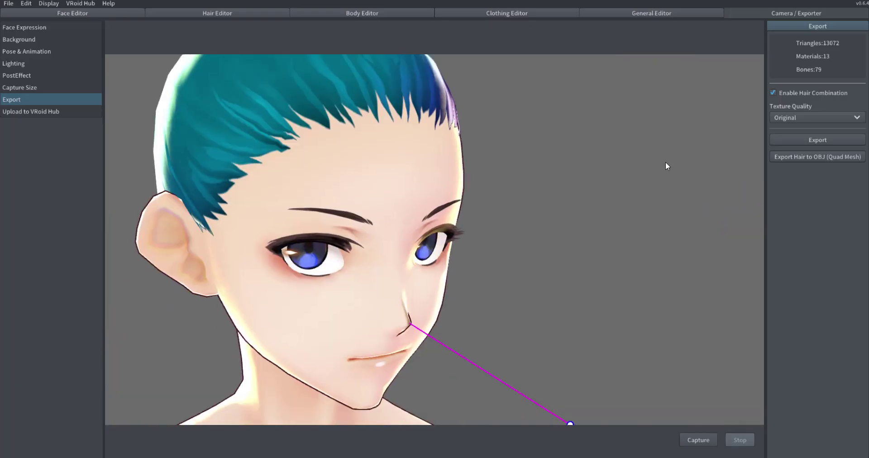
scroll(666, 162, "down", 4)
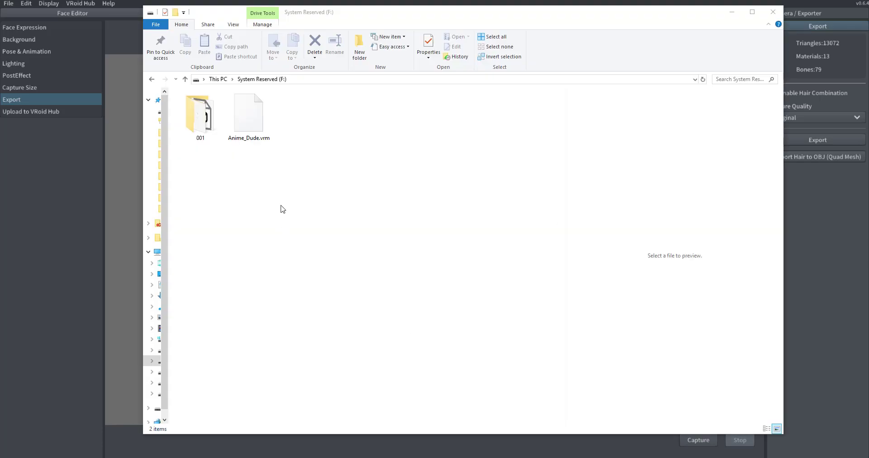
Step: Duplicate Anime_Dude.vrm within the System Reserved (F:) drive in File Explorer
left_click_drag(254, 15, 271, 11)
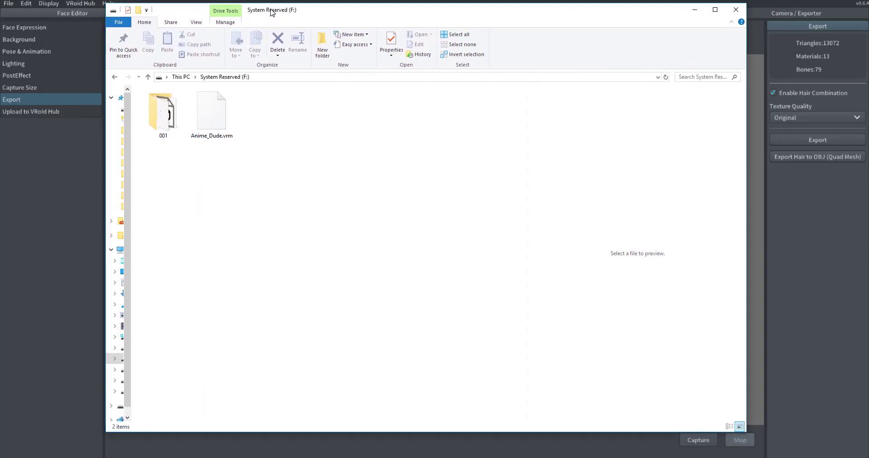
left_click(199, 114)
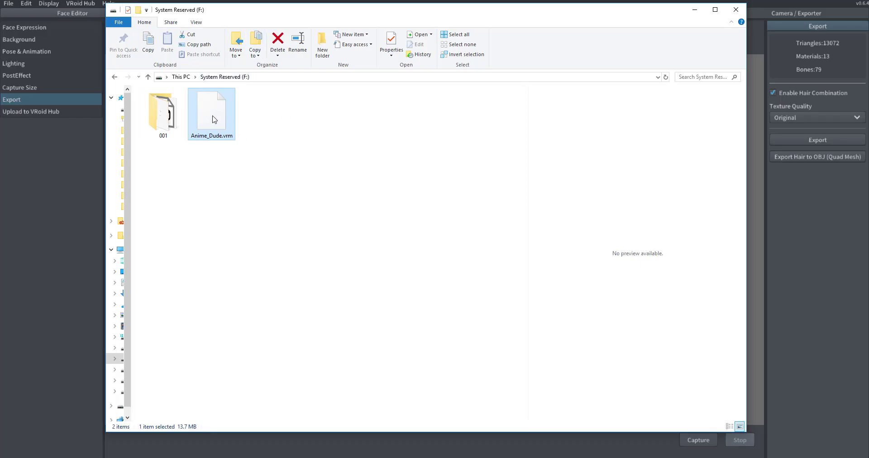
key("ctrl+c")
key("ctrl+v")
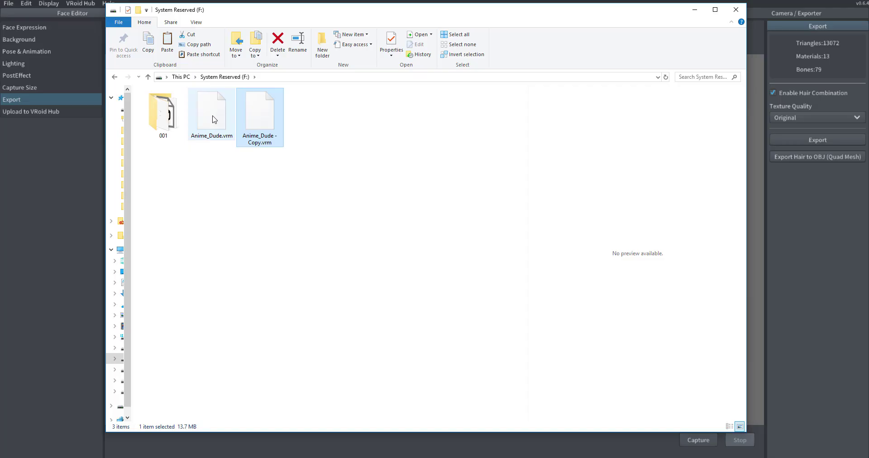
Step: Rename the duplicated avatar file to Anime_Dude - Copy.glb and accept the extension change
right_click(252, 129)
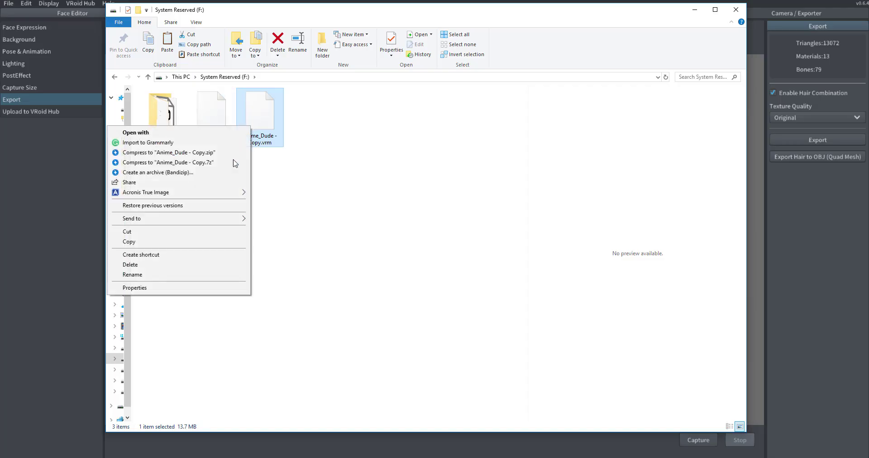
left_click(197, 276)
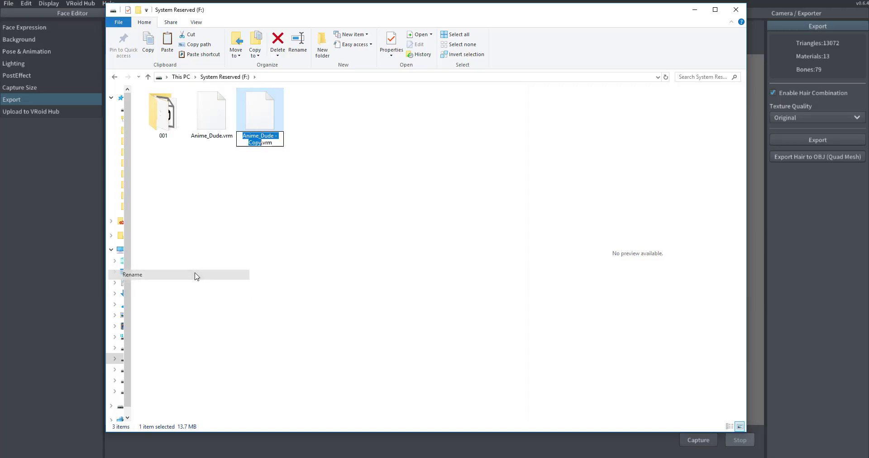
double_click(267, 143)
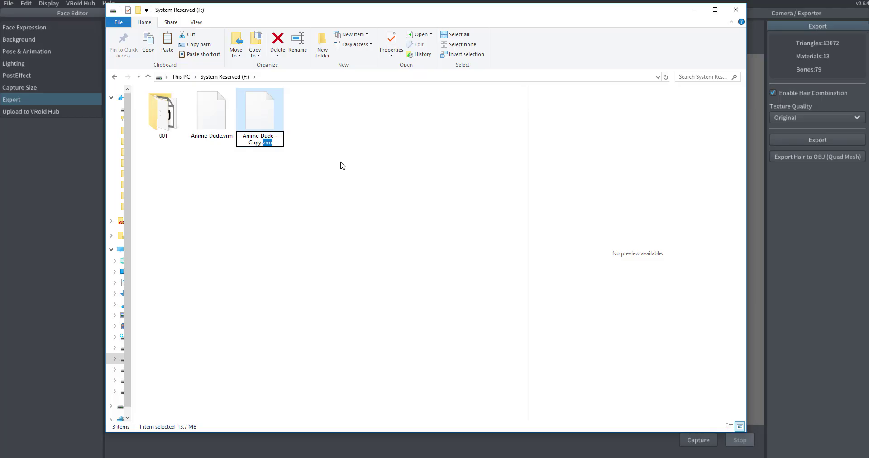
type("glb")
left_click(342, 209)
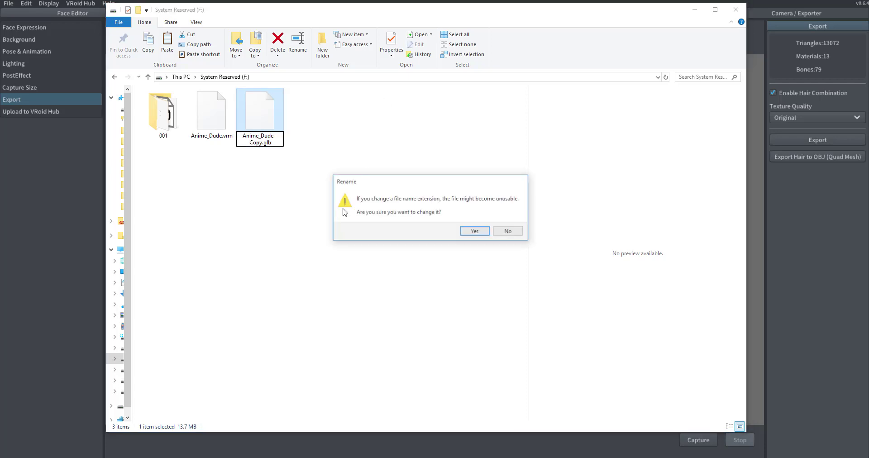
left_click(475, 231)
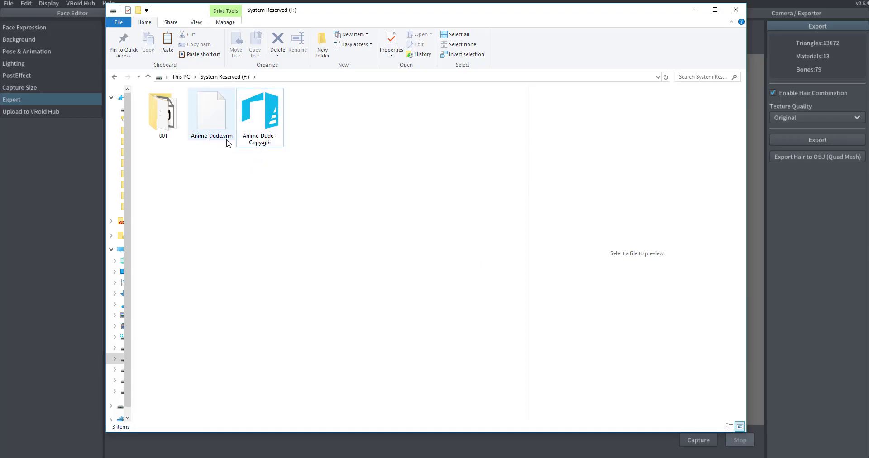
Step: Turn the display of file name extensions off and back on
left_click(268, 142)
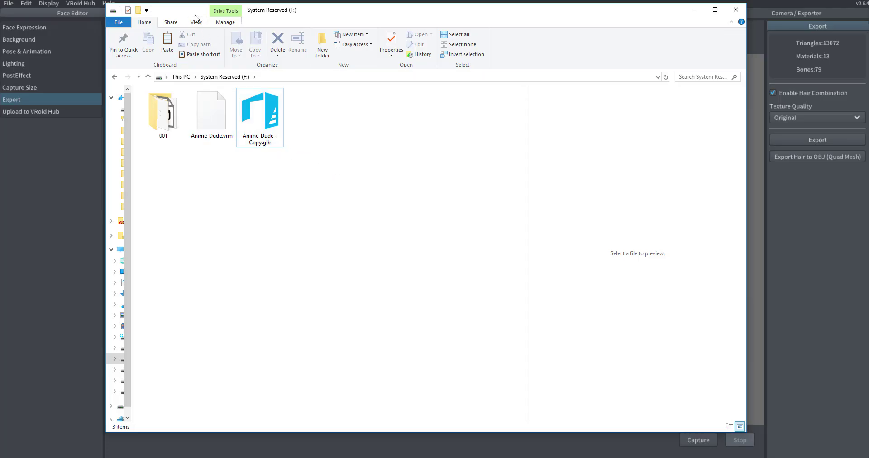
left_click(196, 21)
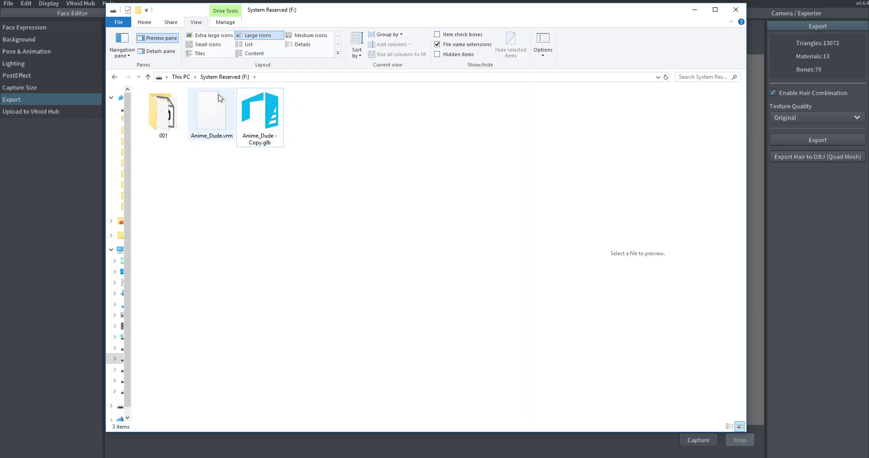
left_click(265, 110)
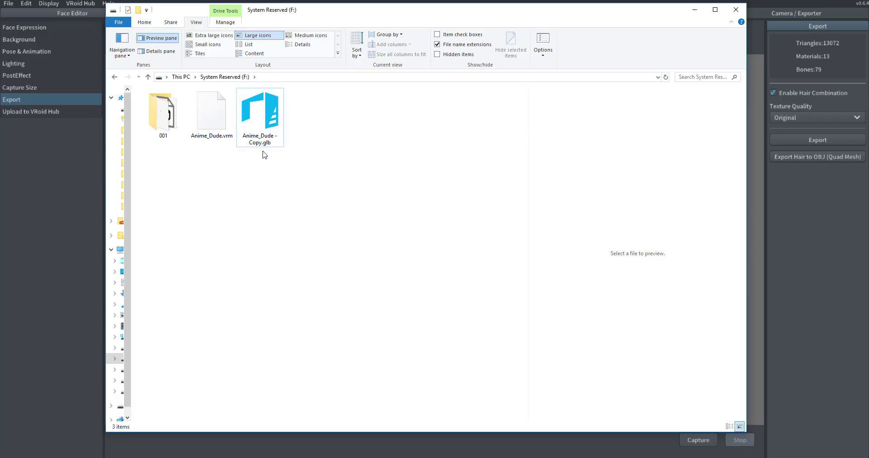
left_click(437, 45)
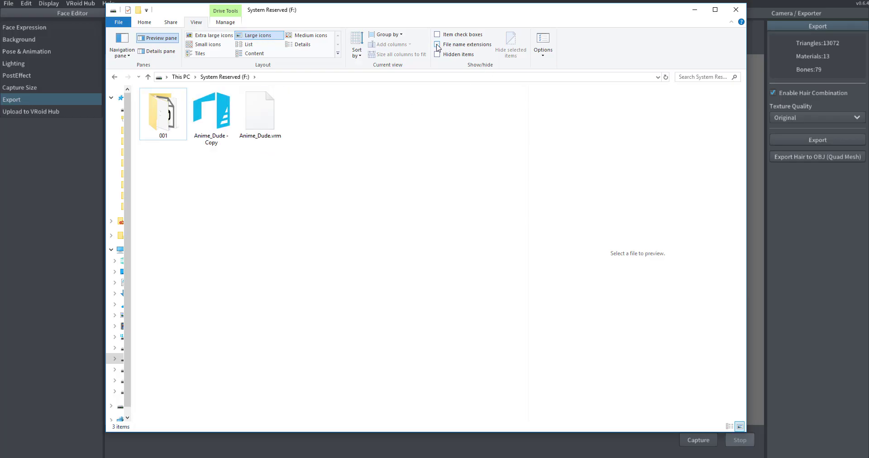
left_click(437, 45)
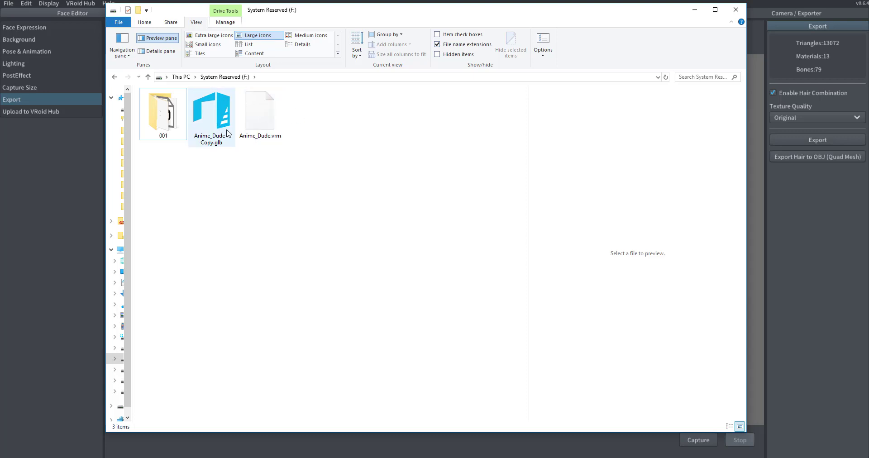
Step: Open Anime_Dude - Copy.glb in 3D Builder and inspect the model from the back, the front and at the face
double_click(215, 116)
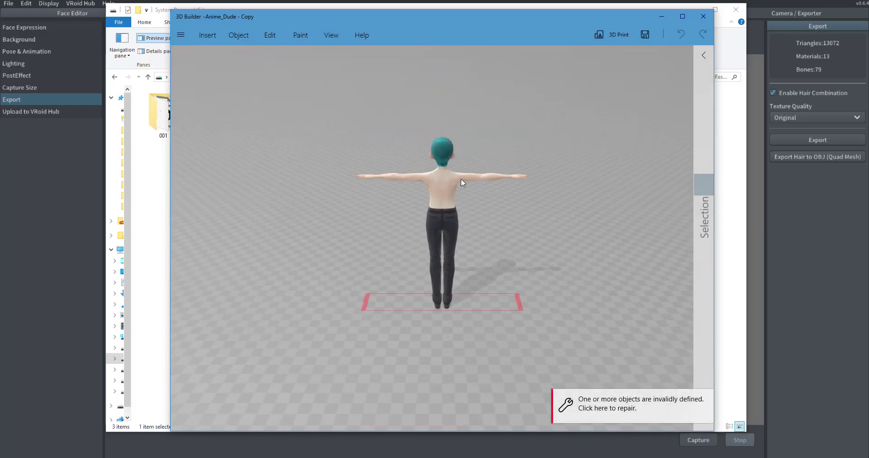
scroll(460, 179, "up", 5)
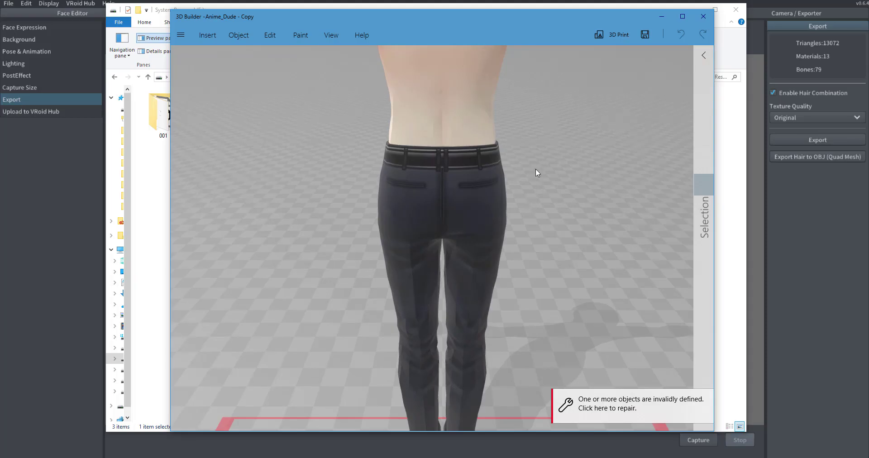
left_click_drag(536, 169, 514, 142)
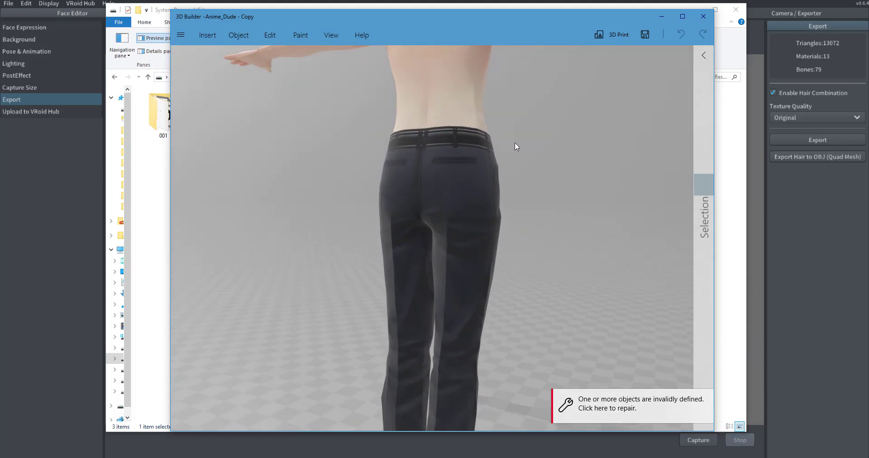
left_click_drag(567, 145, 194, 148)
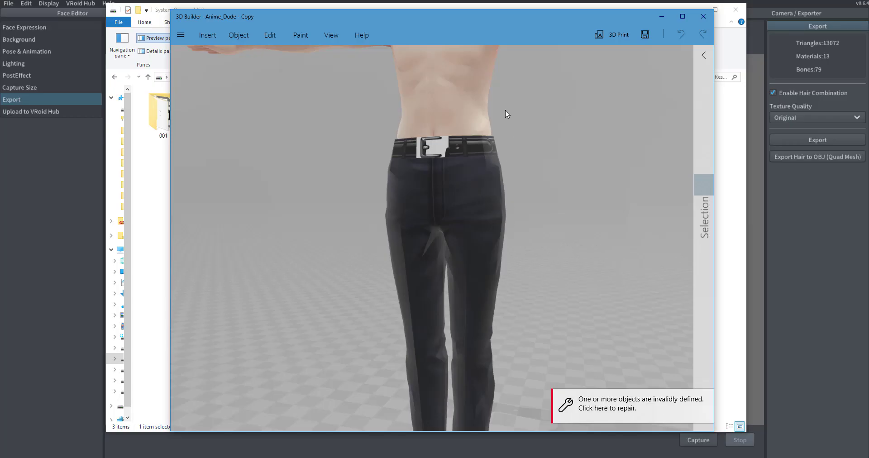
left_click_drag(505, 110, 498, 425)
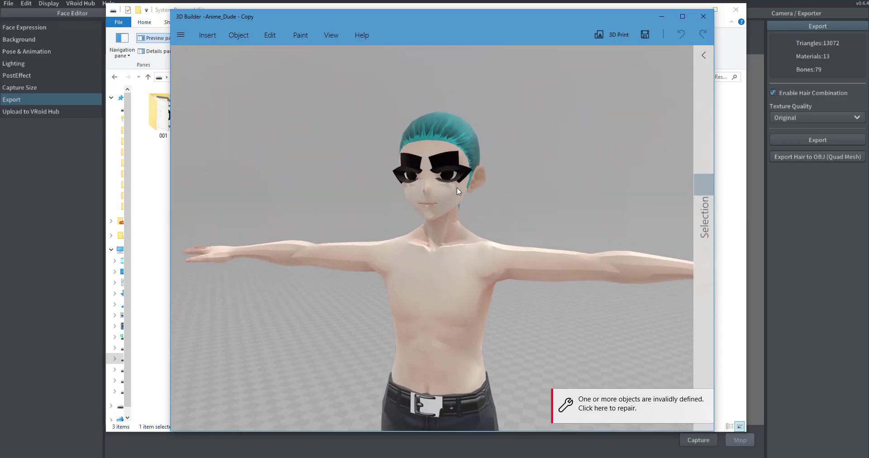
scroll(457, 188, "up", 5)
left_click_drag(556, 122, 476, 144)
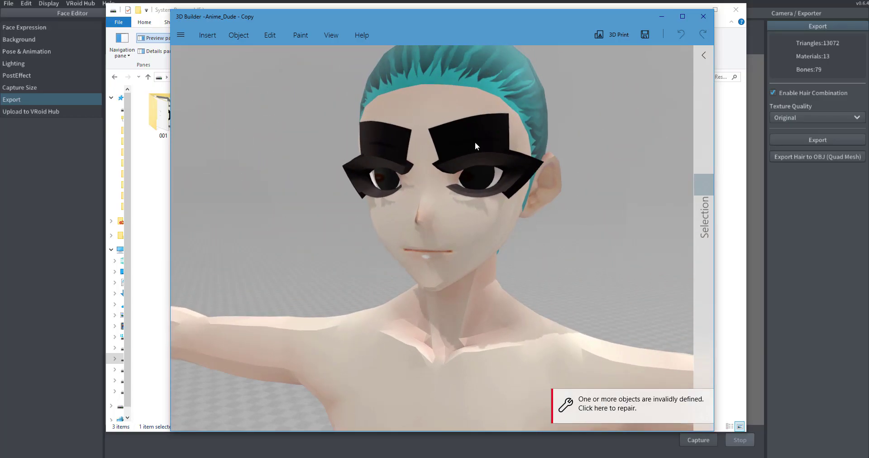
Step: Switch back to VRoid Studio and examine the avatar's eyes and eyebrows up close for comparison
left_click(71, 204)
scroll(395, 219, "up", 5)
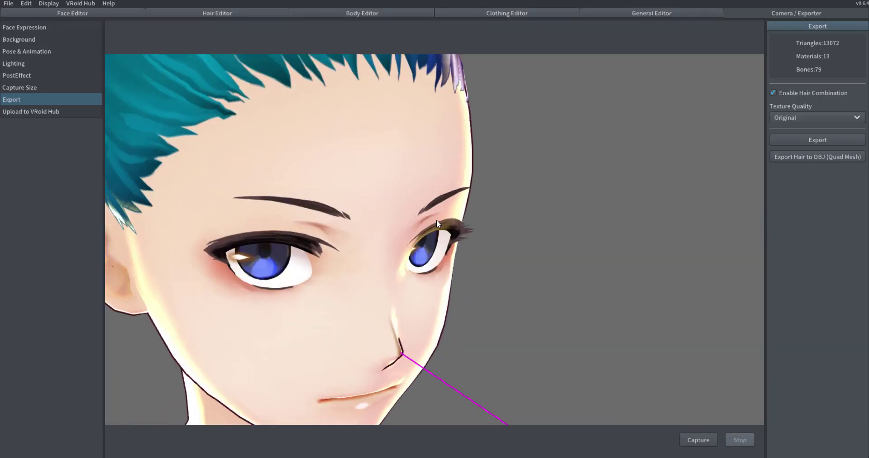
right_click_drag(524, 249, 460, 244)
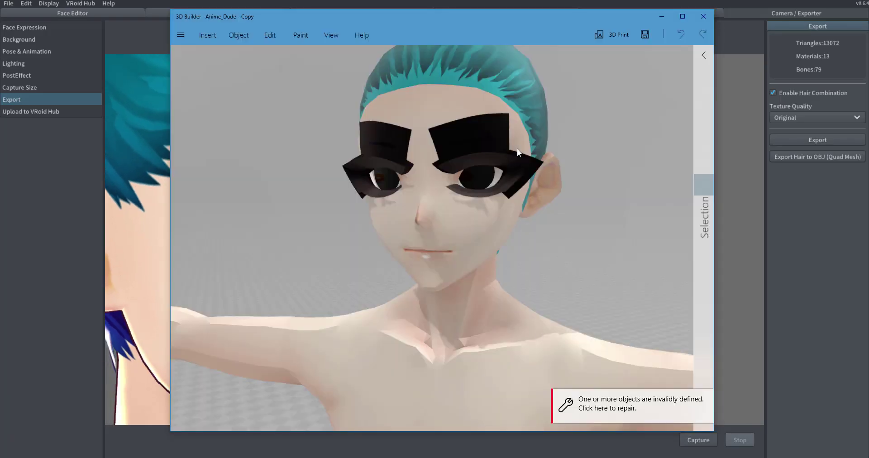
Step: Examine the avatar's whole body, torso and face in 3D Builder from several angles and distances
scroll(506, 162, "down", 5)
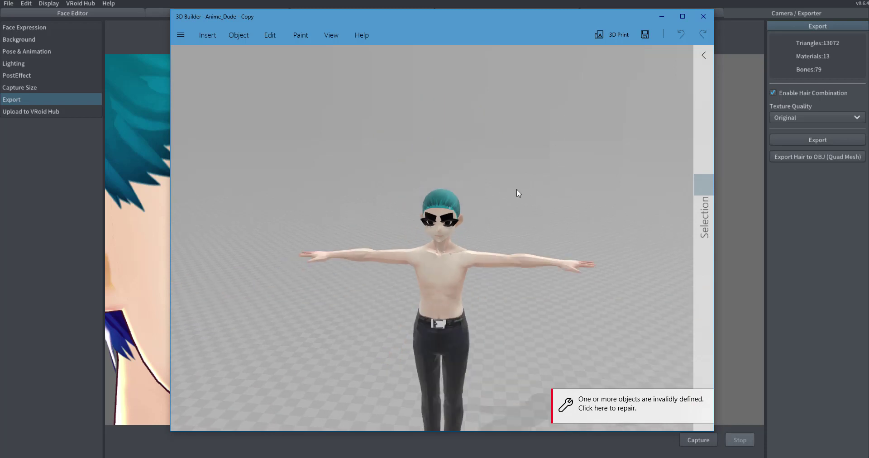
right_click_drag(516, 190, 539, 136)
right_click_drag(503, 217, 509, 158)
scroll(574, 176, "up", 5)
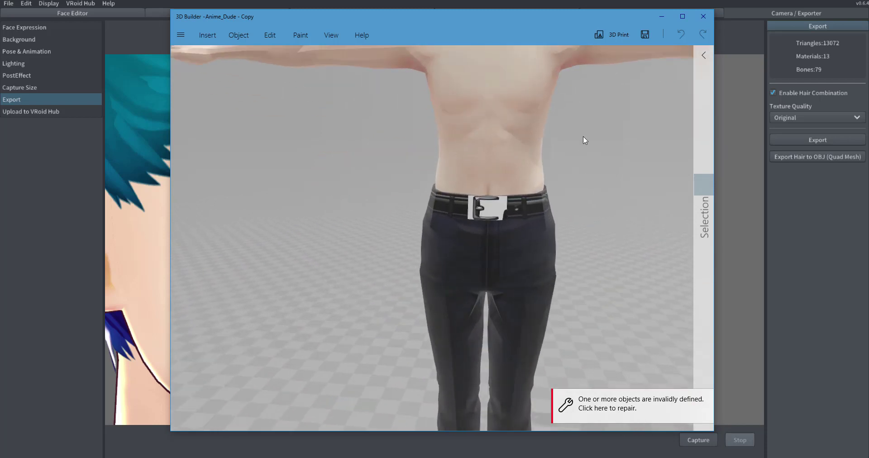
right_click_drag(583, 137, 541, 289)
left_click_drag(570, 261, 608, 132)
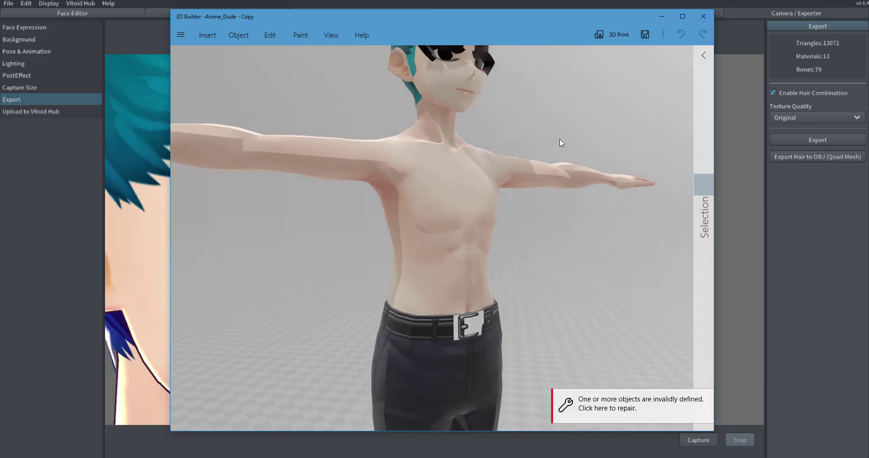
right_click_drag(561, 143, 571, 254)
left_click_drag(570, 254, 536, 182)
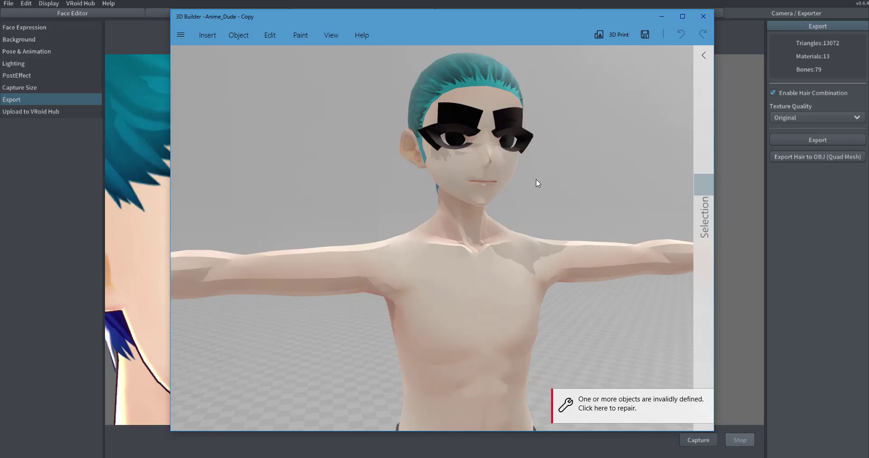
scroll(528, 197, "down", 5)
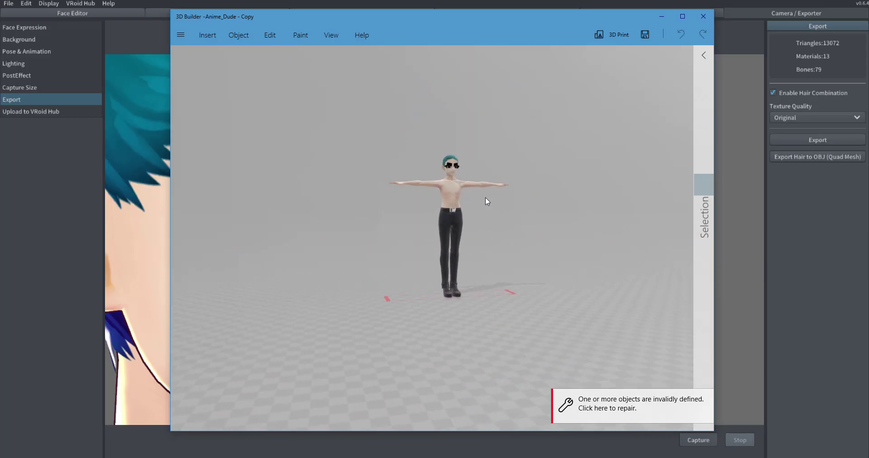
scroll(485, 197, "up", 5)
left_click_drag(511, 286, 522, 339)
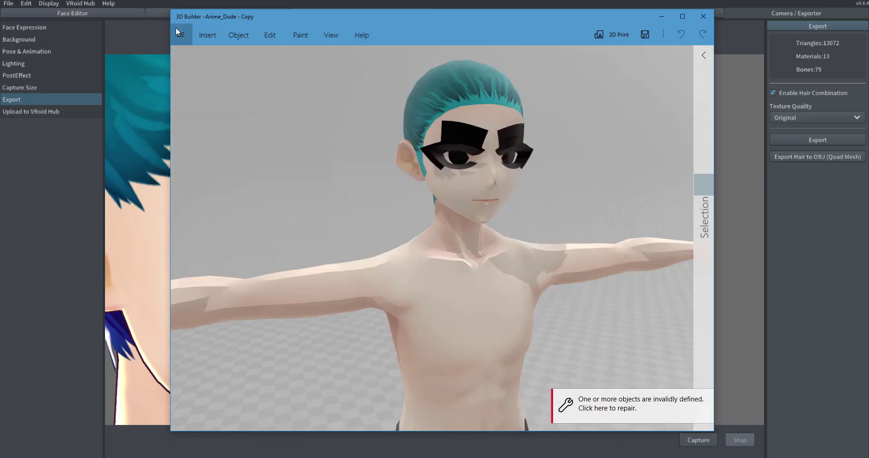
Step: Save the model under the name "Anime_Dude .obj" in OBJ format on drive F:, accepting possible information loss
left_click(176, 28)
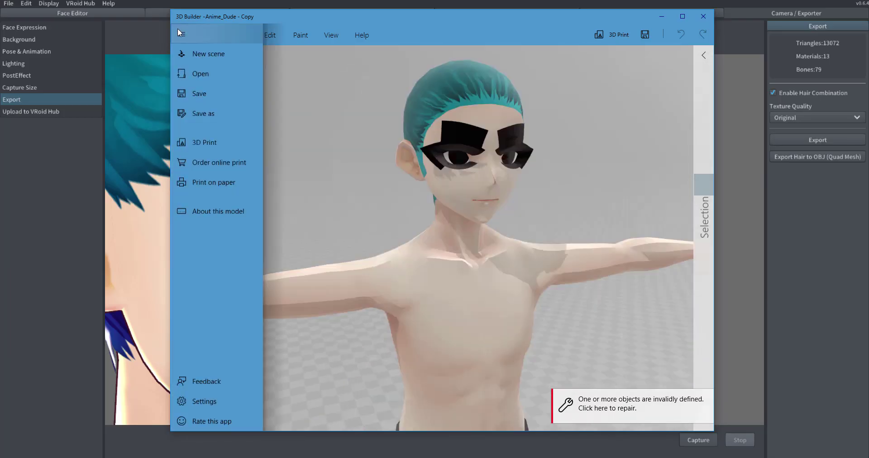
left_click(208, 112)
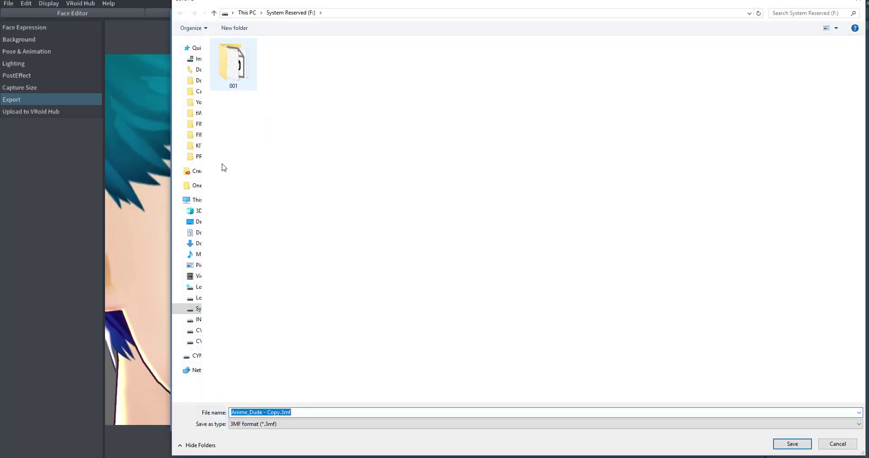
left_click(263, 412)
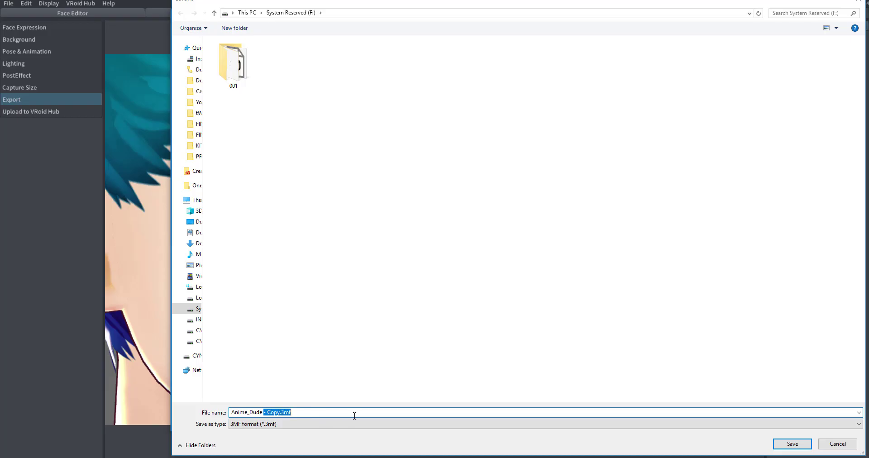
key("BackSpace")
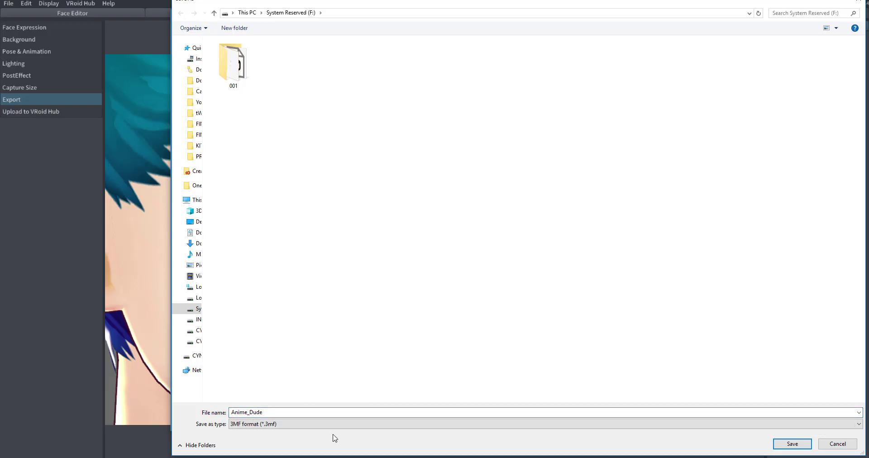
left_click(322, 424)
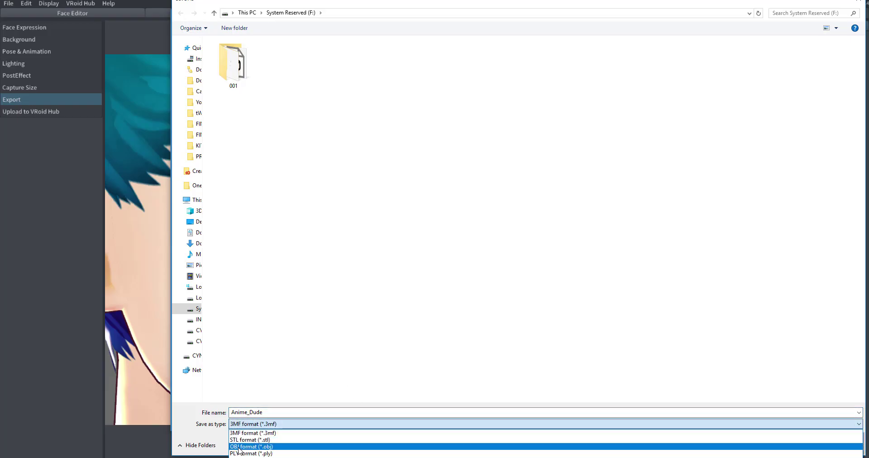
left_click(240, 447)
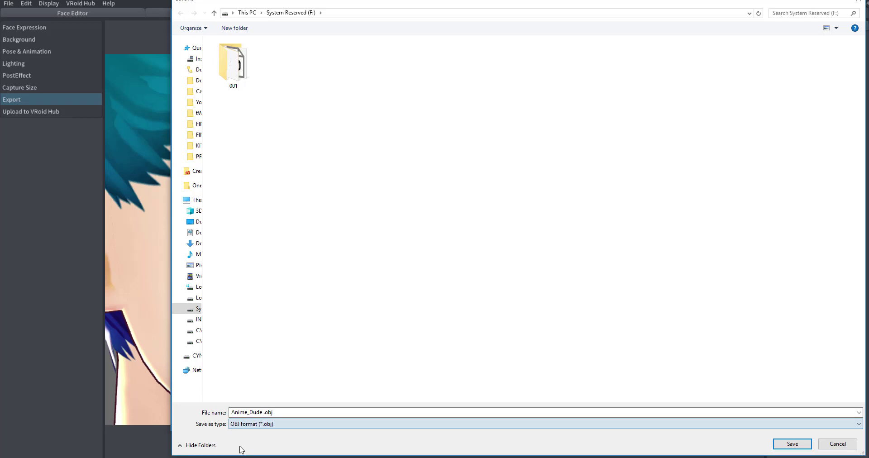
left_click(800, 443)
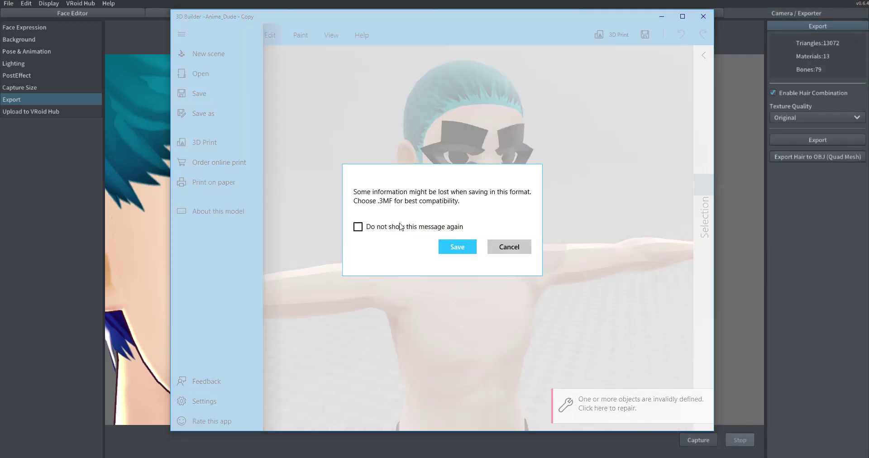
left_click(456, 247)
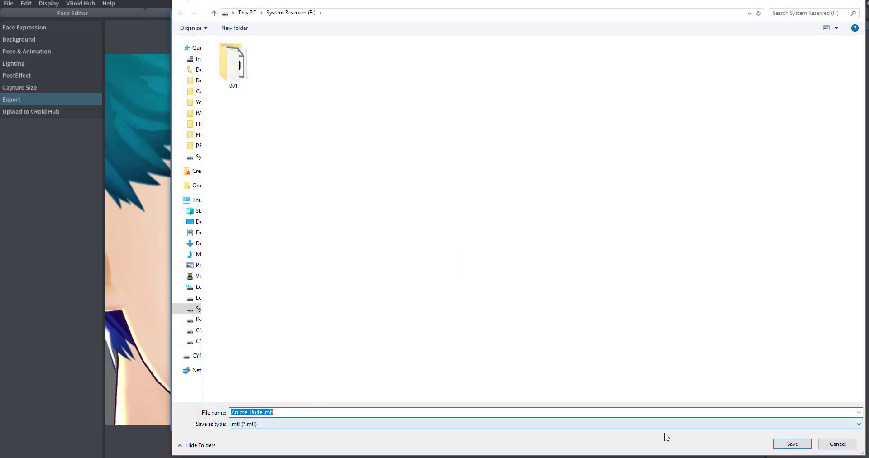
Step: Save the accompanying "Anime_Dude .mtl" material file and all PNG textures to drive F: under their suggested names
left_click(793, 444)
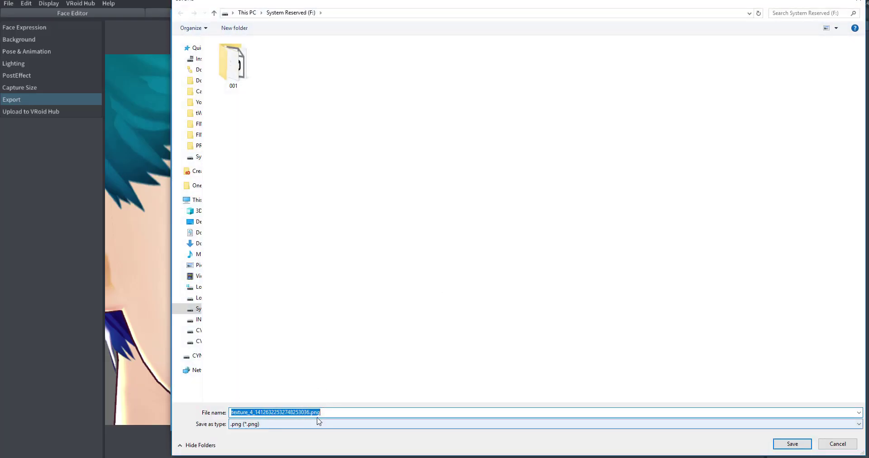
left_click(795, 448)
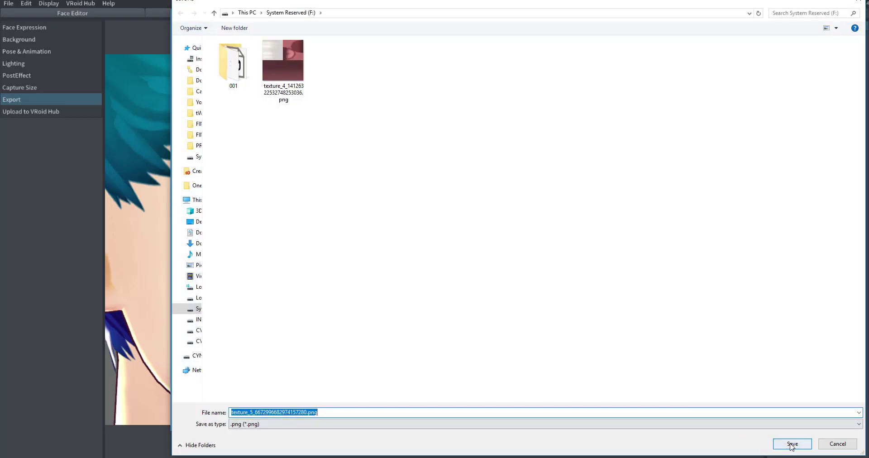
left_click(791, 445)
left_click(789, 444)
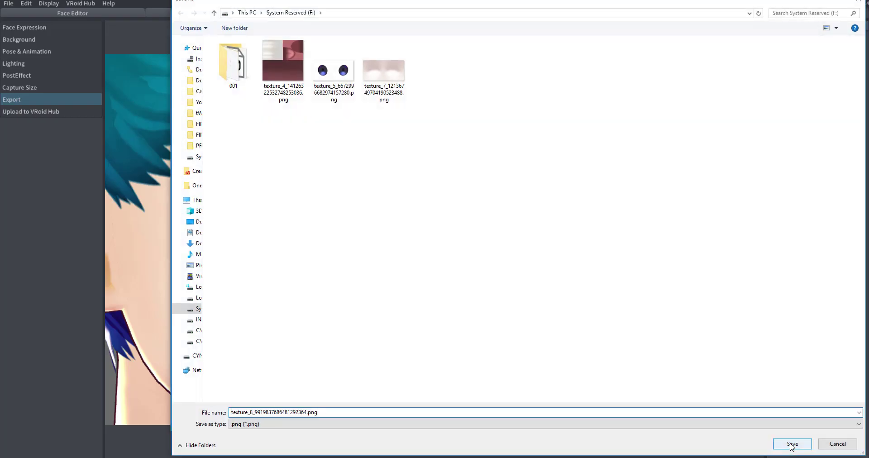
left_click(790, 443)
left_click(790, 443)
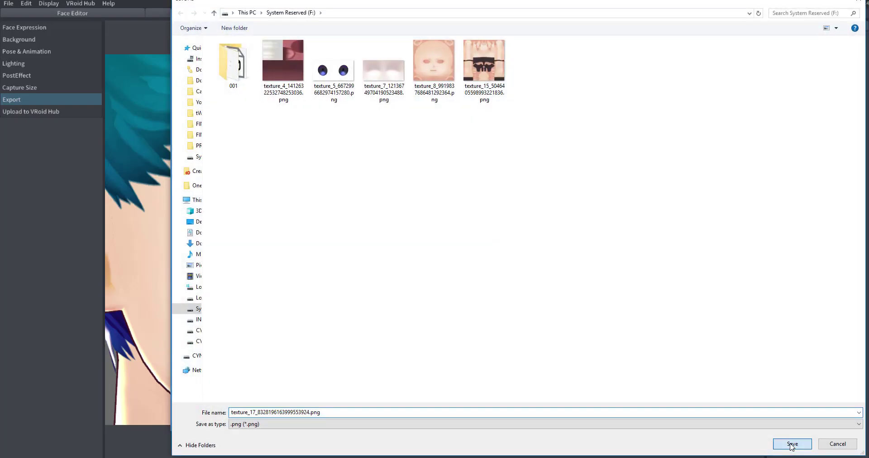
left_click(791, 444)
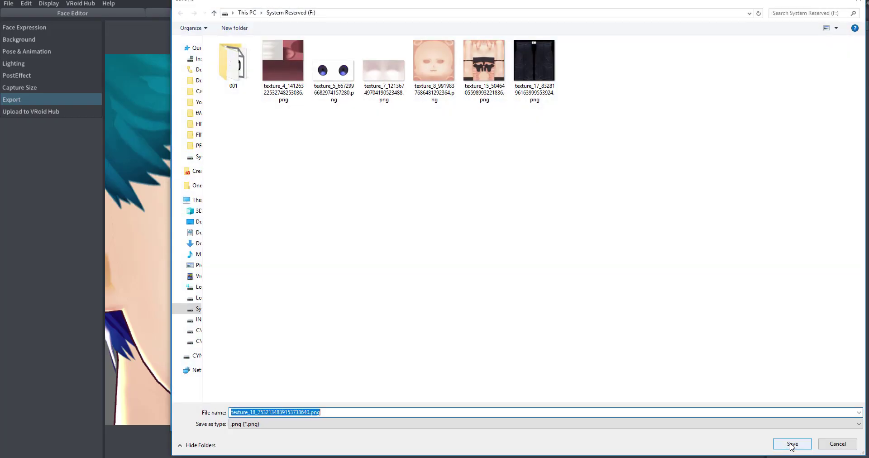
left_click(790, 444)
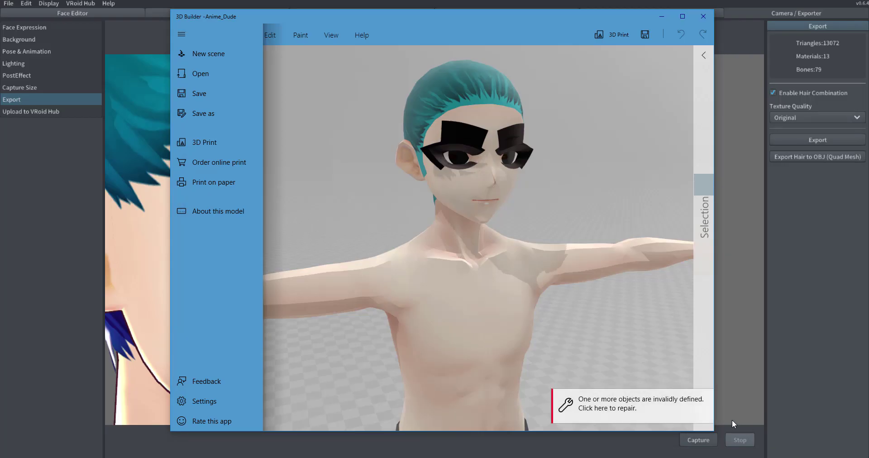
left_click(325, 87)
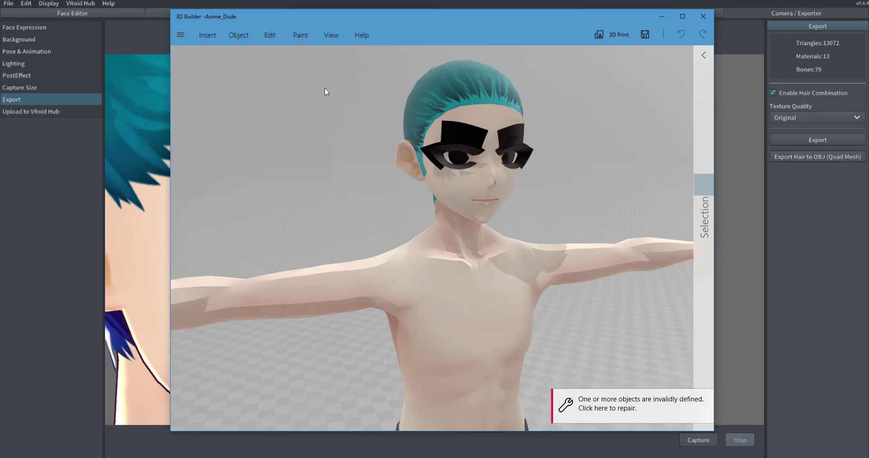
Step: Minimize 3D Builder and view the avatar's head and upper body in VRoid Studio
left_click(663, 17)
right_click_drag(353, 251, 462, 262)
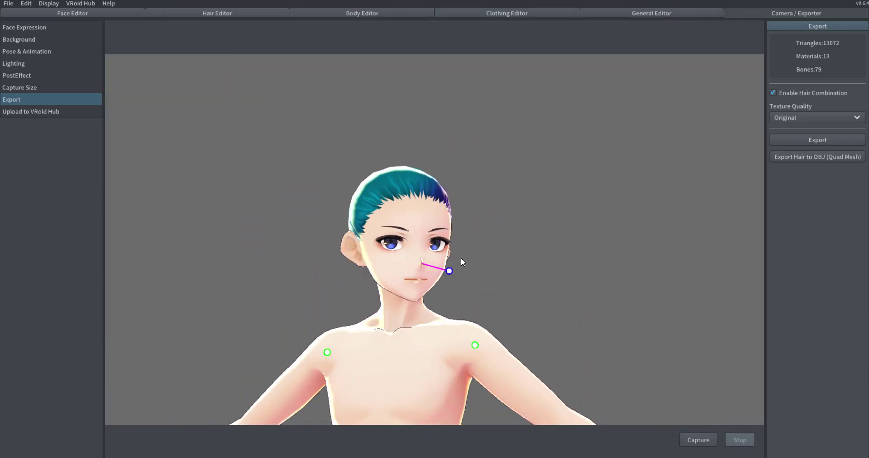
left_click_drag(427, 270, 343, 273)
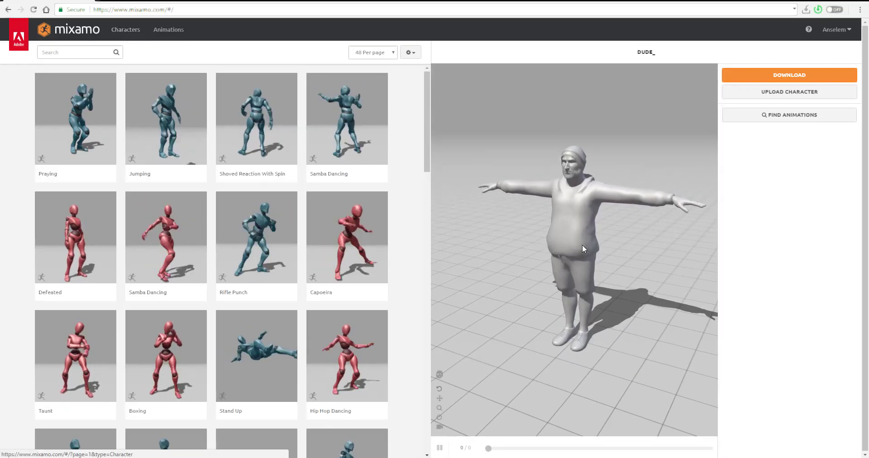
Step: Switch to Mixamo and examine the currently loaded DUDE_ character from several angles and up close
left_click_drag(566, 248, 597, 295)
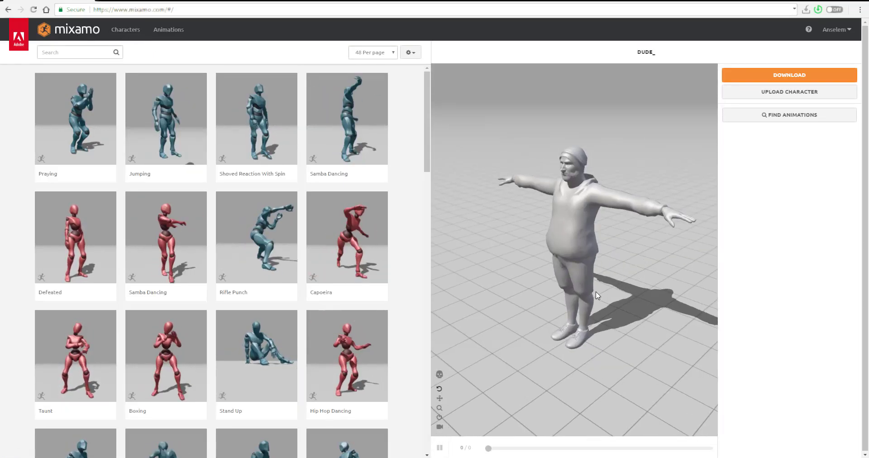
scroll(597, 295, "up", 5)
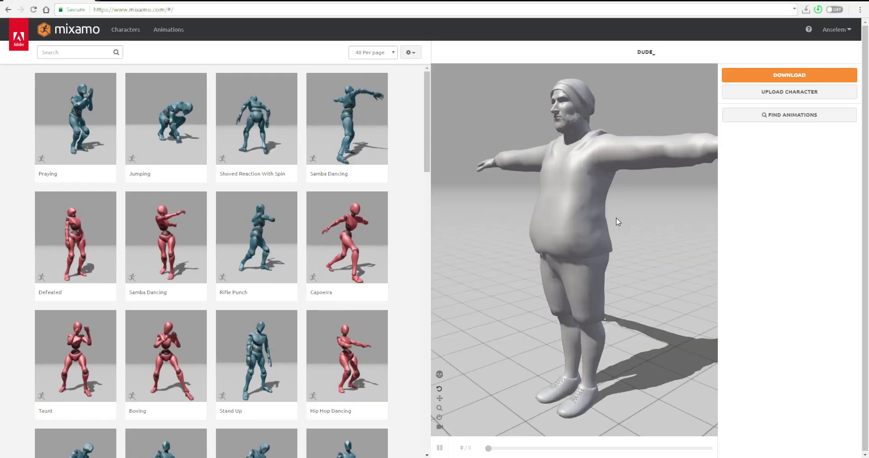
left_click_drag(615, 218, 645, 257)
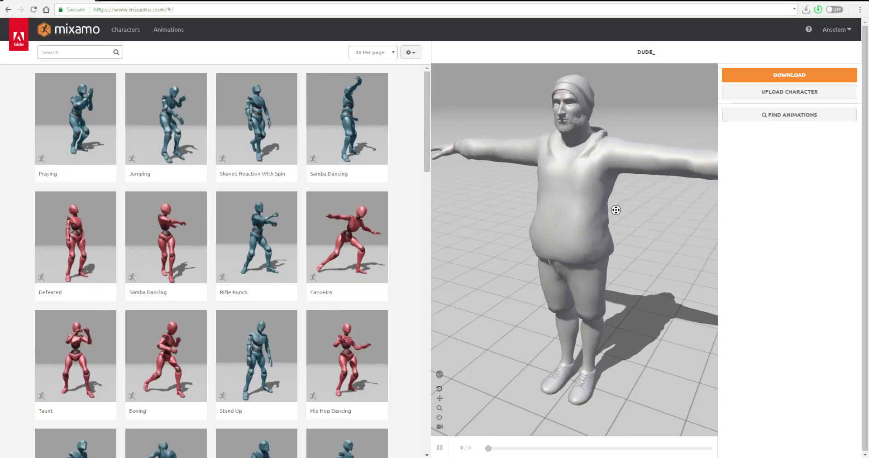
left_click_drag(616, 210, 646, 233)
left_click_drag(627, 196, 646, 258)
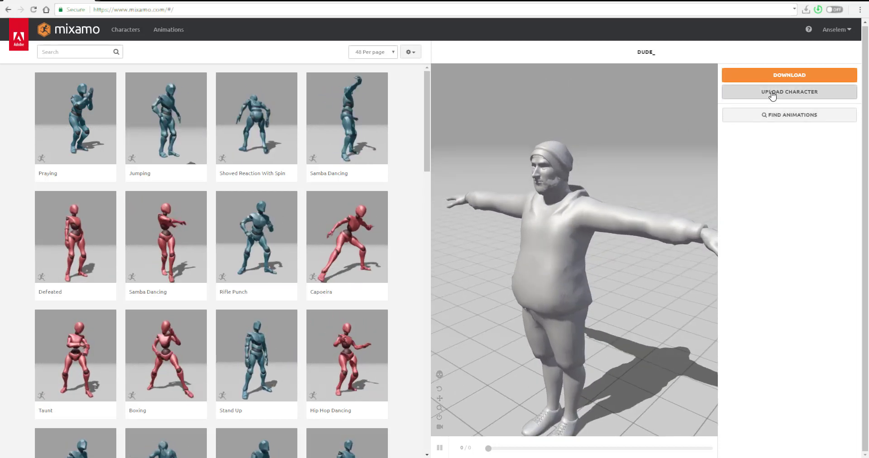
Step: Upload "Anime_Dude .obj" from drive F: as a new Mixamo character
left_click(772, 94)
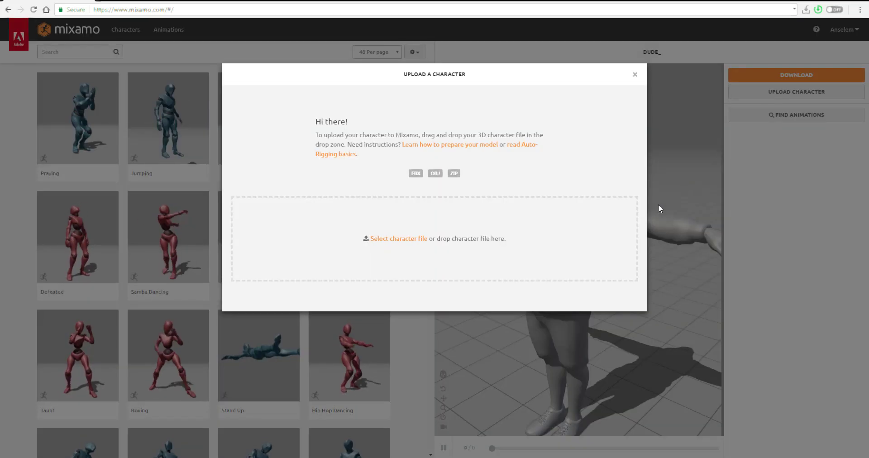
left_click(164, 457)
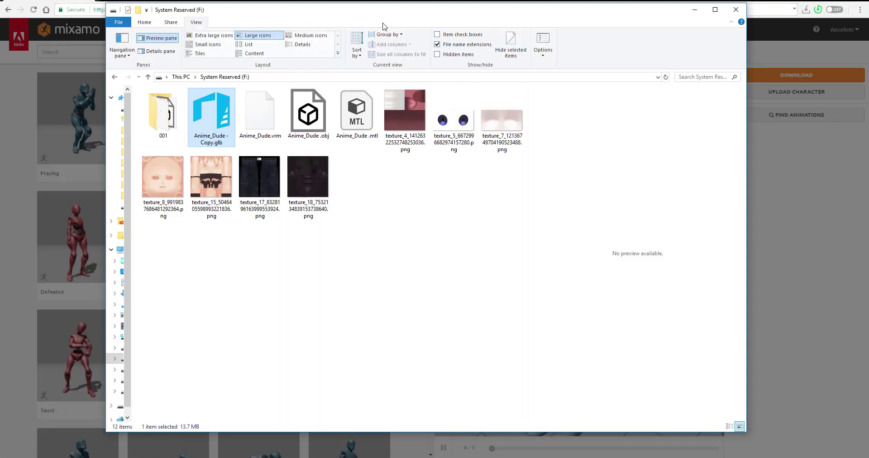
left_click_drag(382, 26, 338, 245)
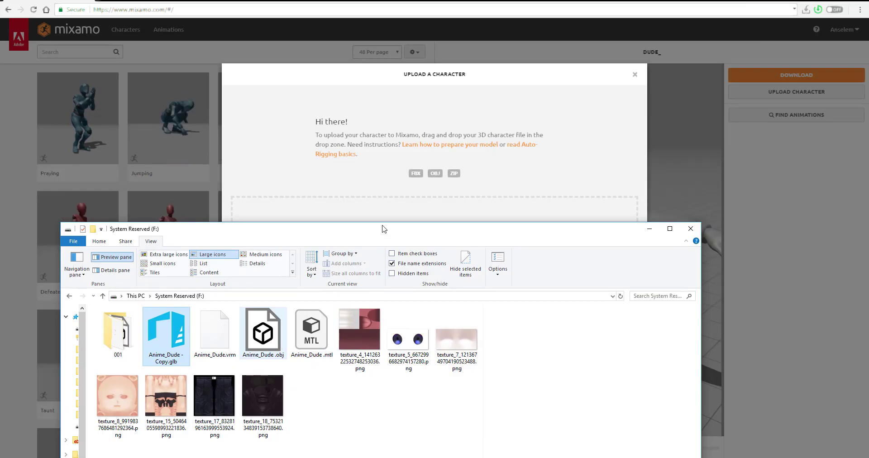
left_click_drag(263, 332, 423, 215)
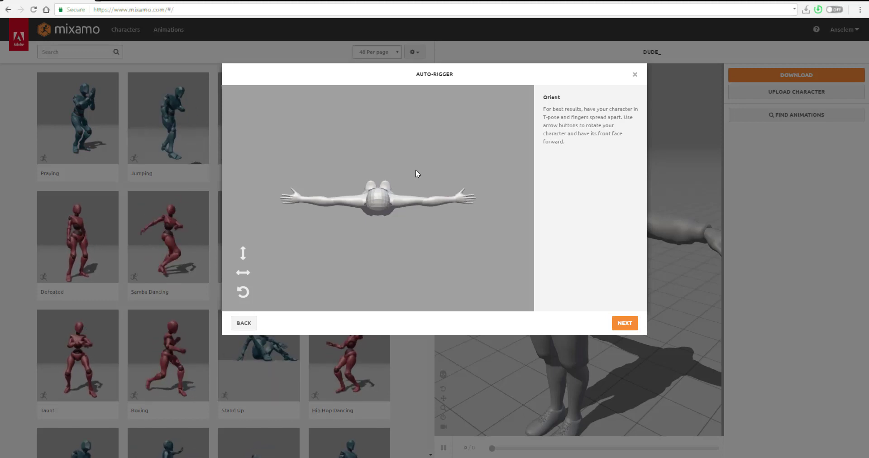
Step: Rotate the character in the Auto-Rigger until it stands upright in T-pose facing forward, and accept the orientation
left_click(245, 293)
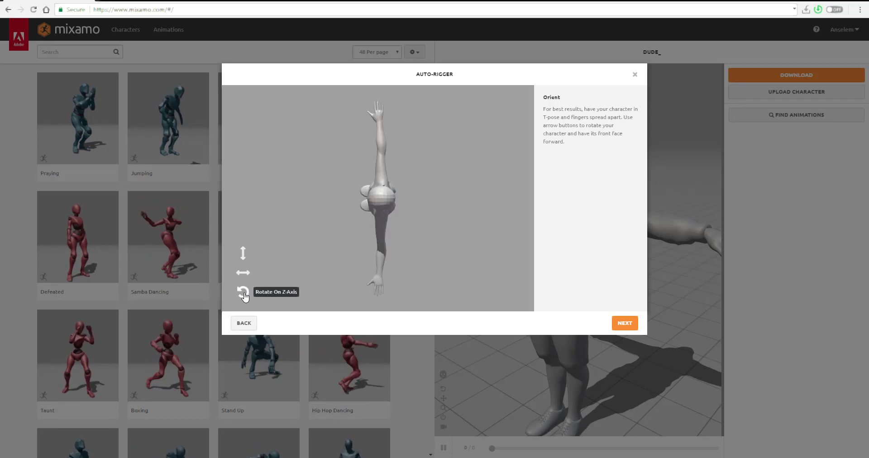
left_click(245, 292)
left_click(245, 273)
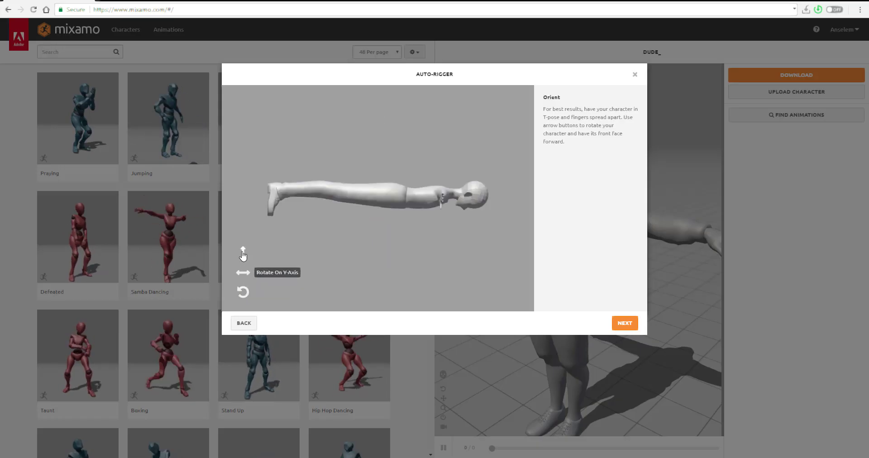
left_click(243, 254)
left_click(244, 290)
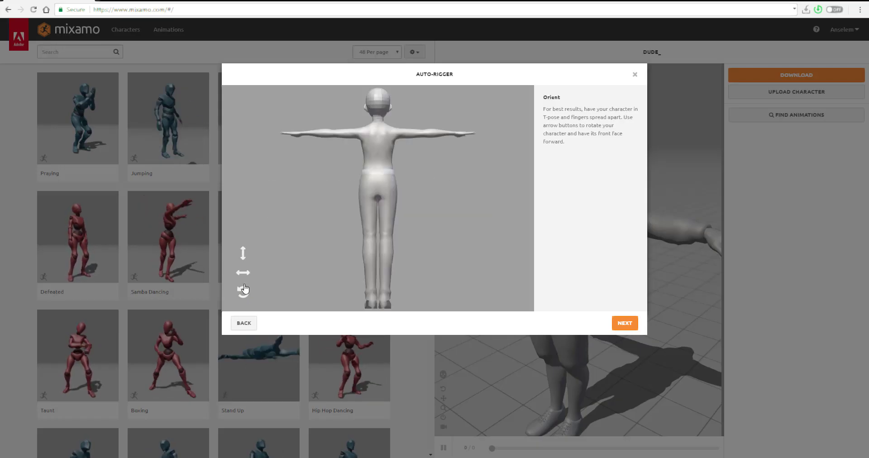
left_click(243, 291)
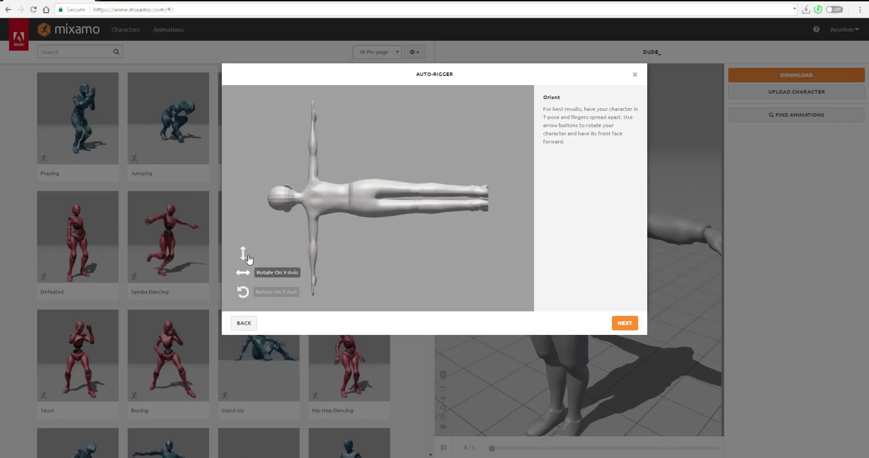
left_click(243, 291)
left_click(243, 291)
left_click(243, 291)
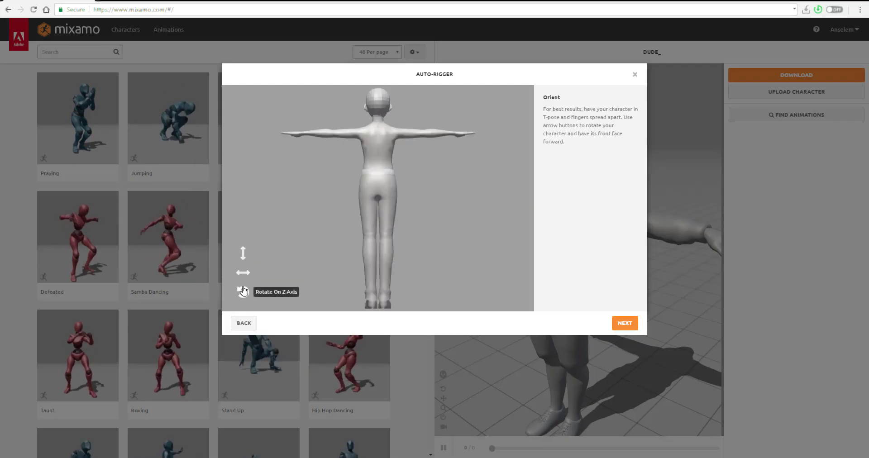
left_click(243, 273)
left_click(244, 273)
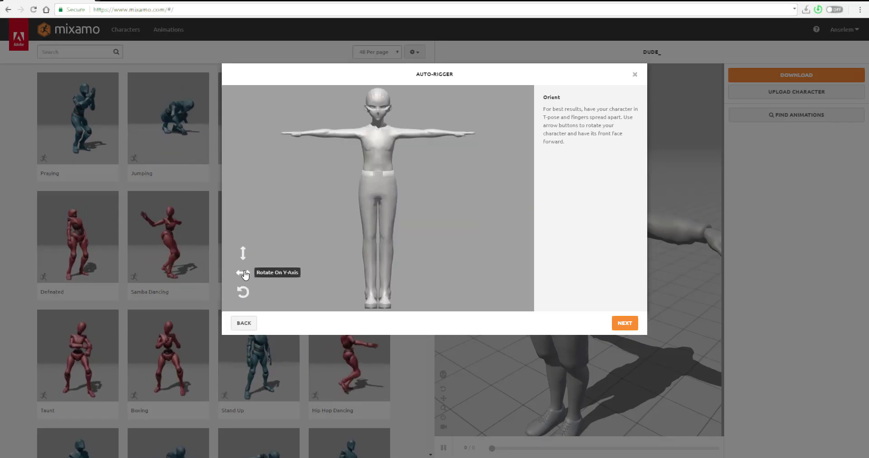
left_click(625, 324)
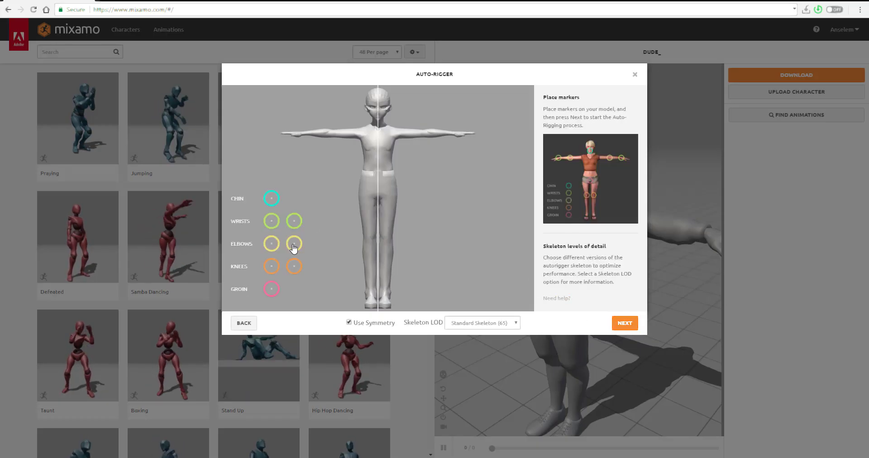
Step: Place the rigging markers on the character's chin and both wrists, using symmetry
mouse_move(272, 198)
left_mouse_down()
mouse_move(362, 188)
mouse_move(377, 122)
left_mouse_up()
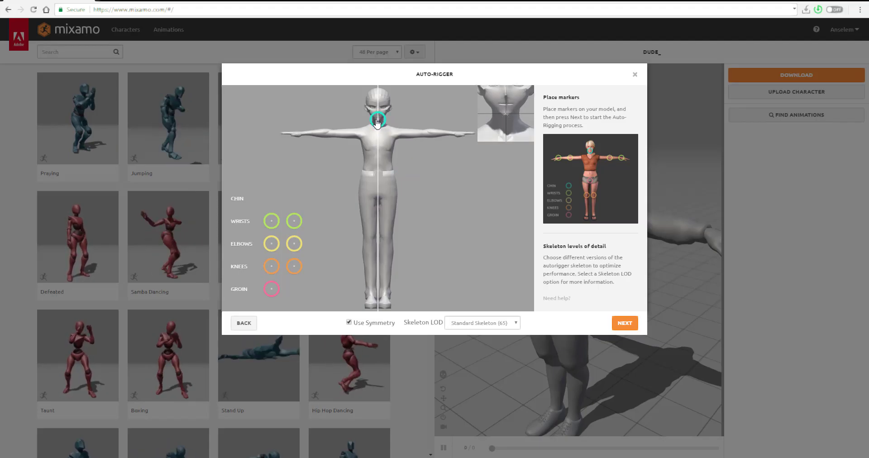
left_click_drag(377, 121, 377, 121)
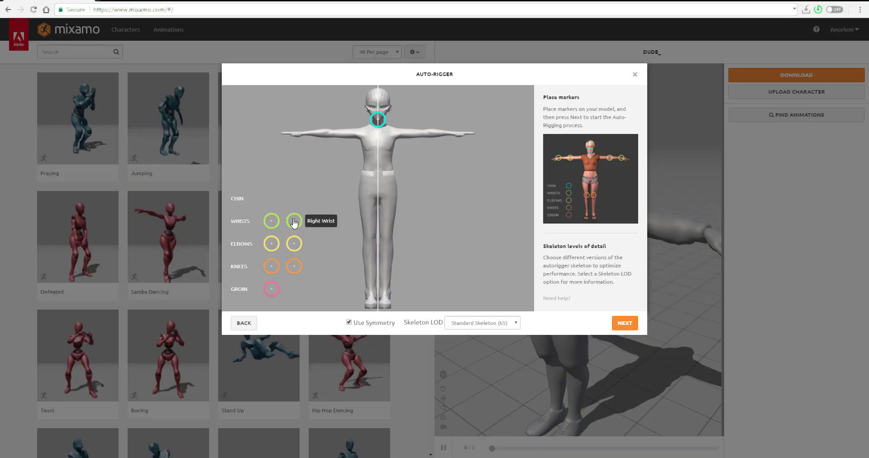
mouse_move(293, 221)
left_mouse_down()
mouse_move(430, 210)
mouse_move(384, 190)
mouse_move(398, 190)
mouse_move(413, 142)
mouse_move(456, 135)
left_mouse_up()
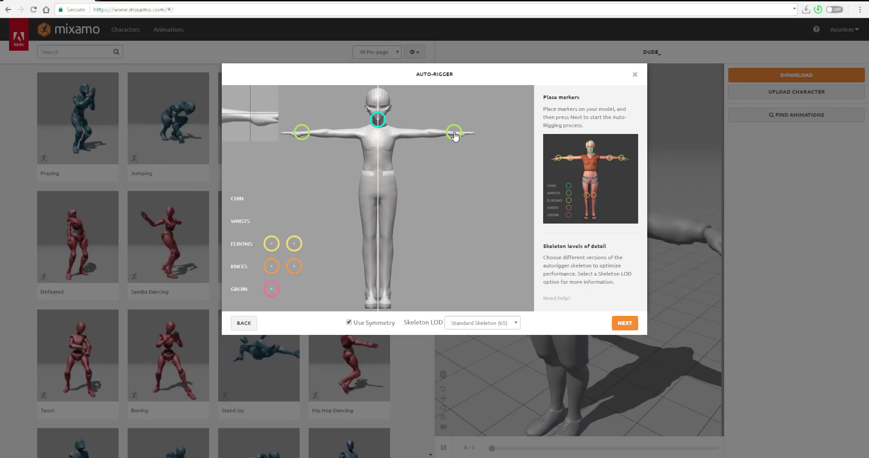
Step: Fine-tune the wrist markers and place the elbow markers symmetrically on the character's elbows
left_click_drag(454, 136, 453, 136)
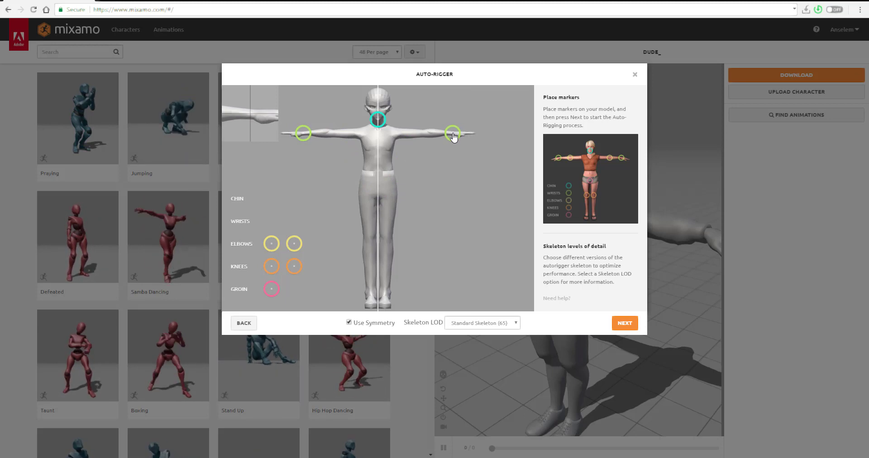
mouse_move(295, 243)
left_mouse_down()
mouse_move(356, 140)
mouse_move(330, 134)
left_mouse_up()
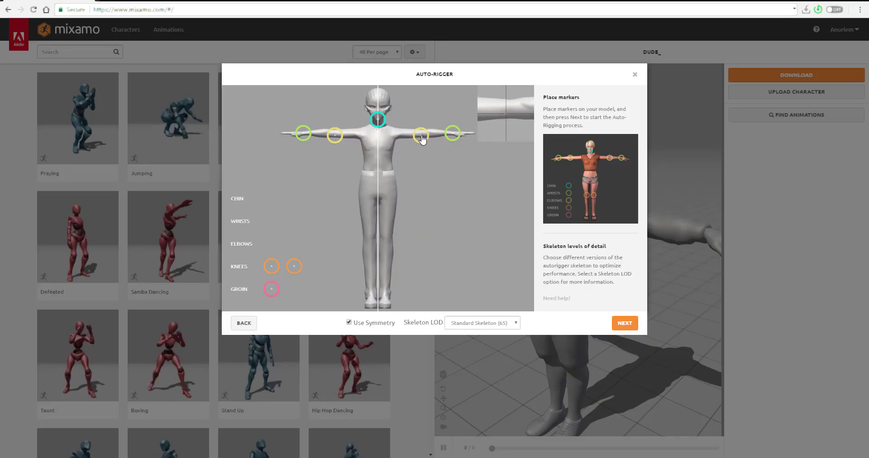
left_click_drag(426, 137, 427, 138)
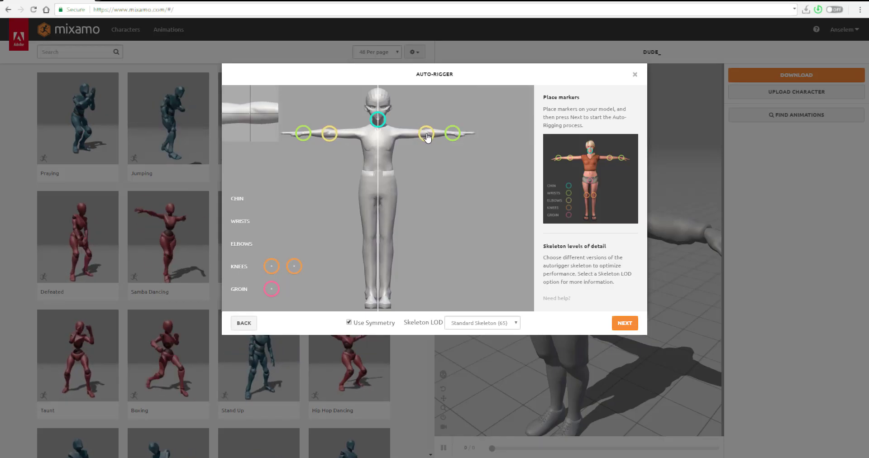
left_click_drag(427, 137, 427, 137)
Step: Place the knee markers on both knees and the groin marker on the centre line at the crotch
mouse_move(295, 267)
left_mouse_down()
mouse_move(383, 249)
mouse_move(388, 236)
left_mouse_up()
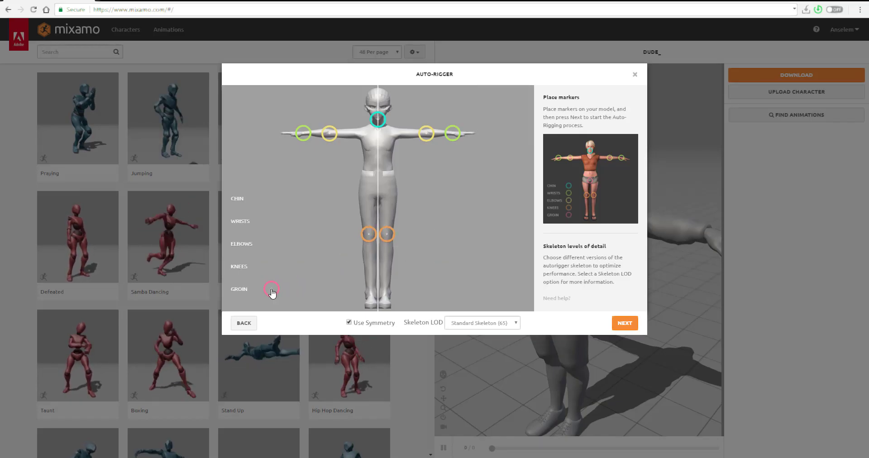
left_click_drag(277, 292, 377, 191)
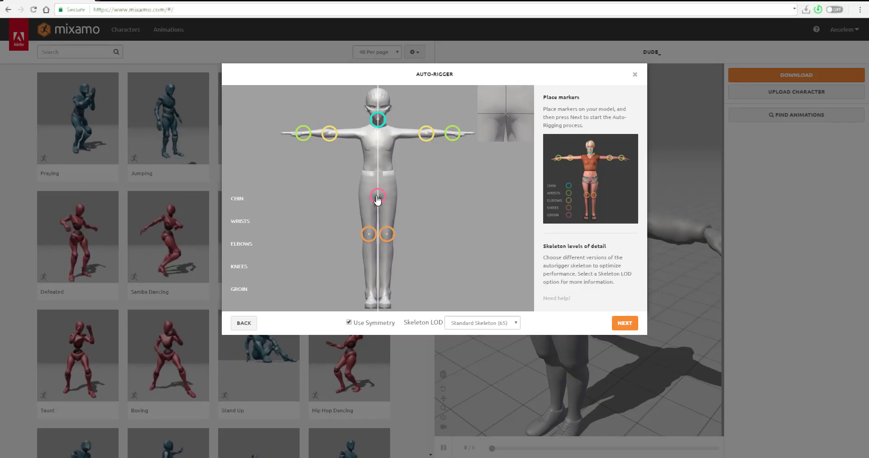
left_click_drag(378, 200, 377, 199)
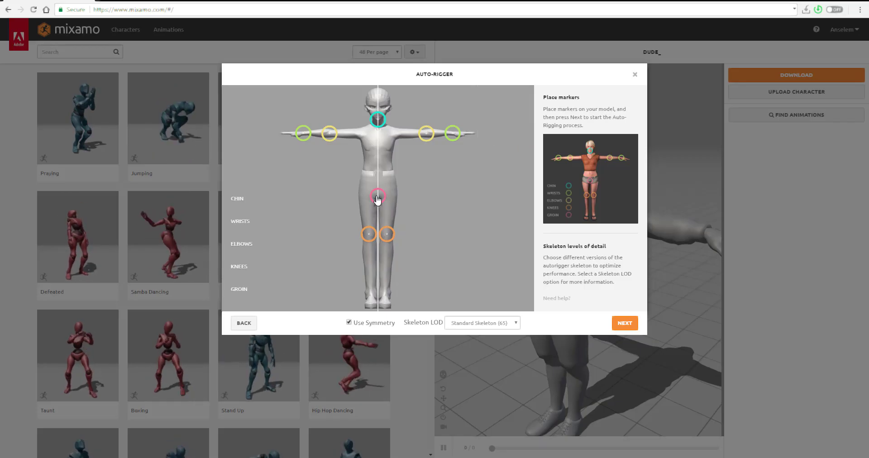
Step: Keep the skeleton level of detail at Standard Skeleton (65) and start the auto-rigging
left_click(486, 325)
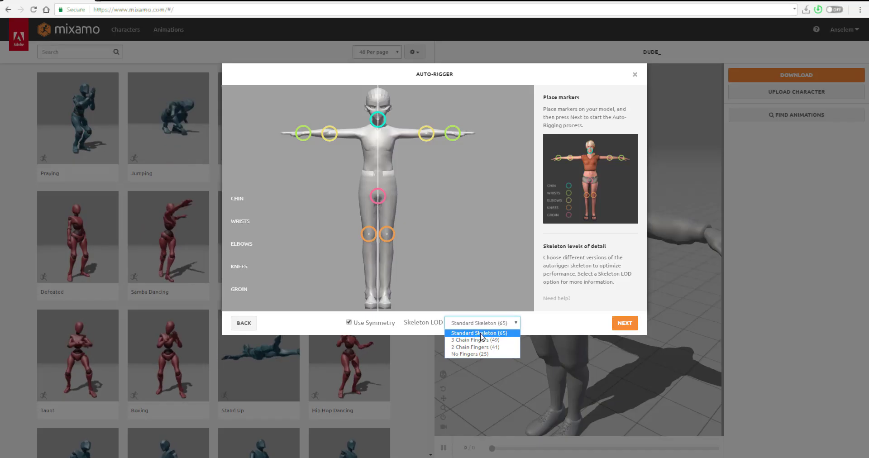
left_click(487, 334)
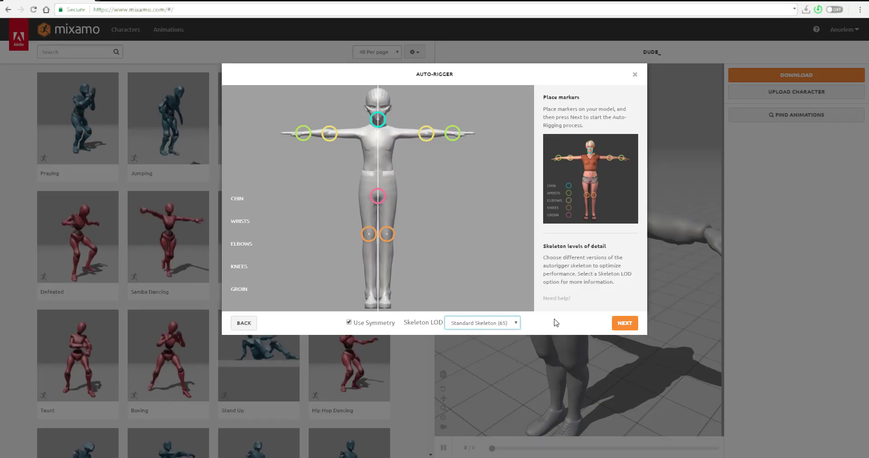
left_click(624, 324)
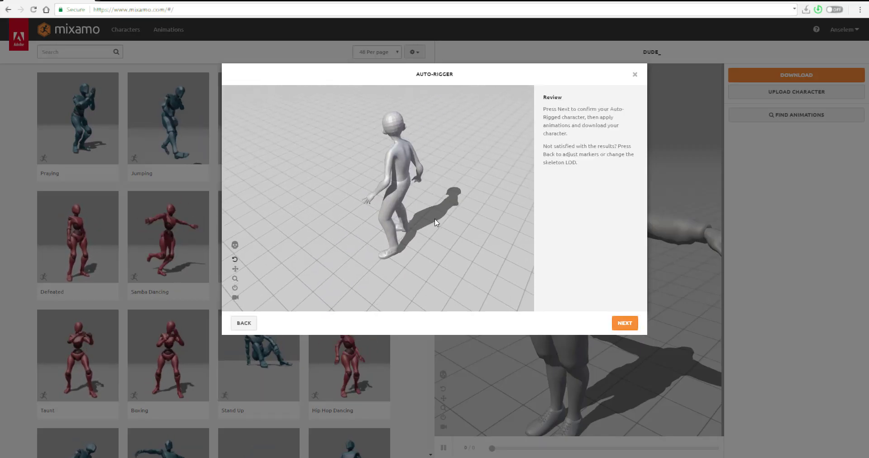
Step: Inspect the auto-rigged character from the front and up close, and accept it as the new current character
left_click_drag(435, 219, 413, 221)
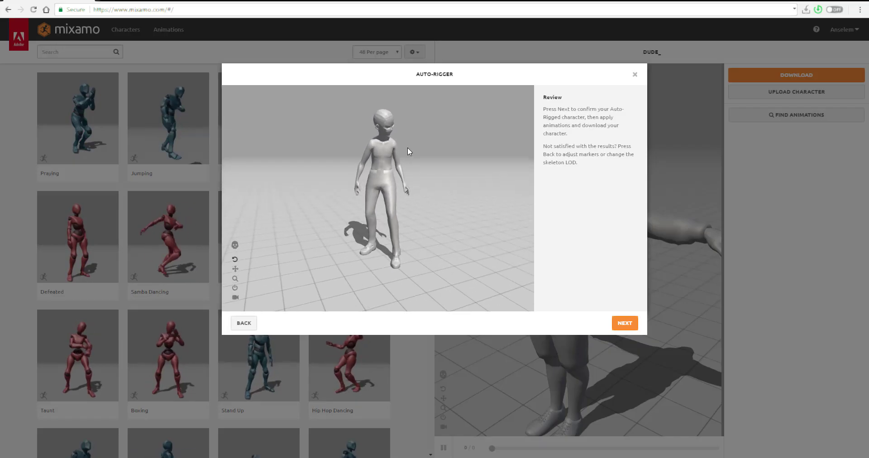
scroll(409, 149, "up", 4)
middle_click_drag(428, 145, 422, 210)
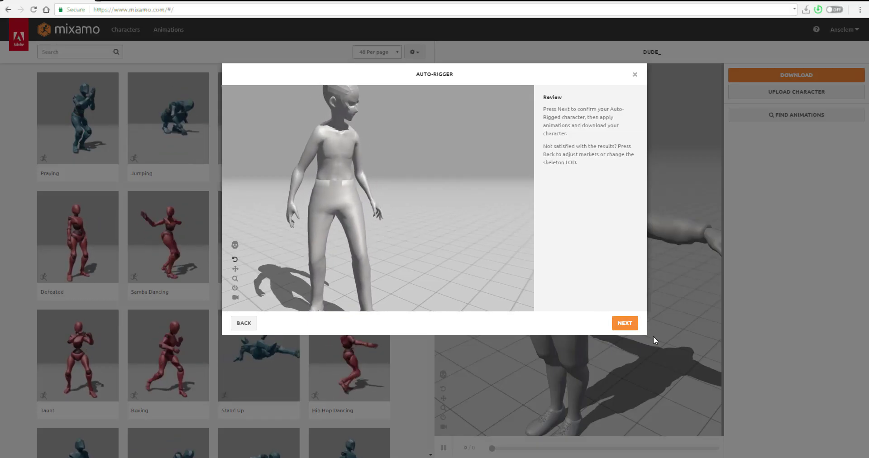
left_click(627, 323)
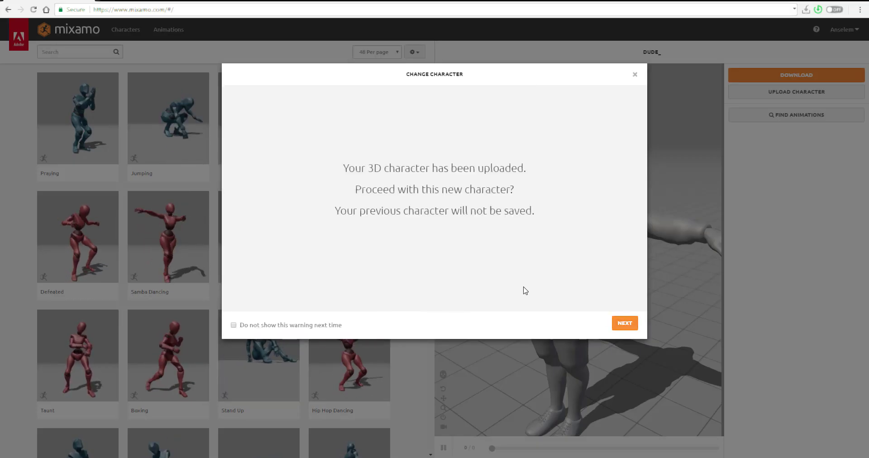
left_click(626, 324)
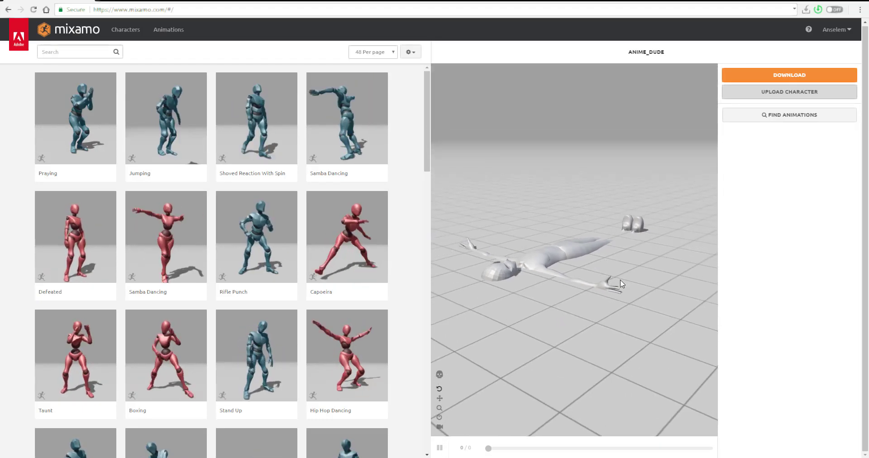
Step: Apply the Capoeira animation to the Anime_Dude character
middle_click_drag(618, 286, 599, 293)
left_click_drag(598, 293, 608, 273)
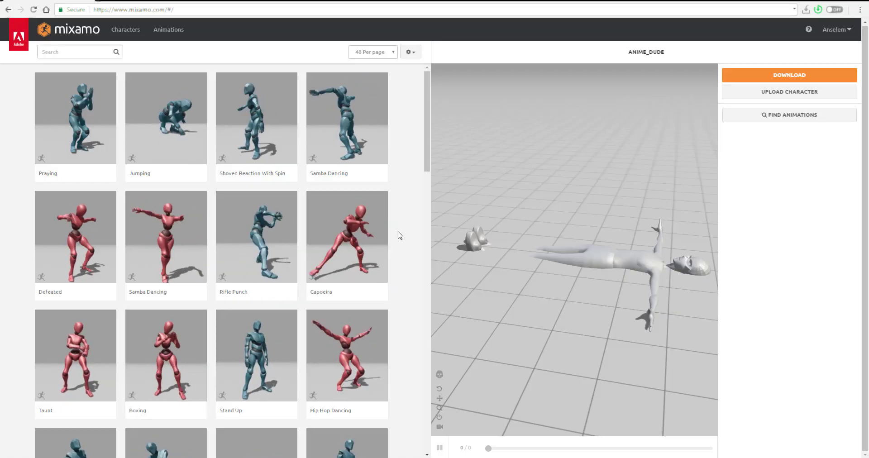
left_click(380, 235)
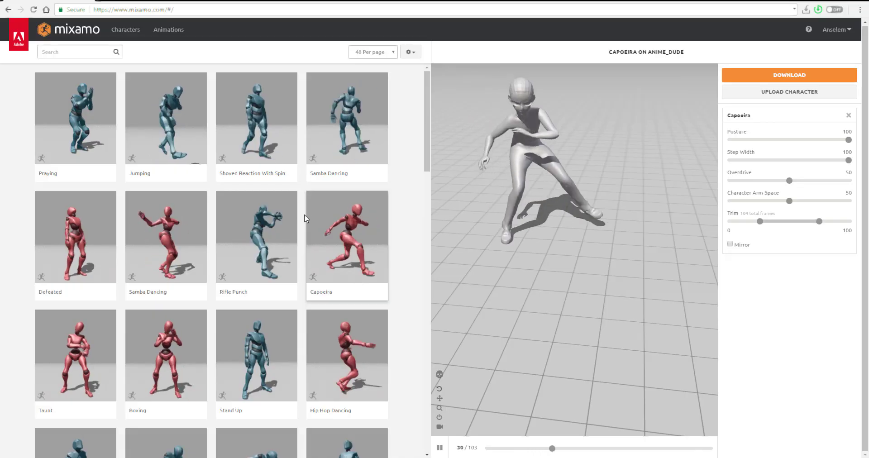
Step: Filter the animation library by the Combat and Fantasy genres, and remove the Combat filter so only Fantasy applies
left_click(78, 51)
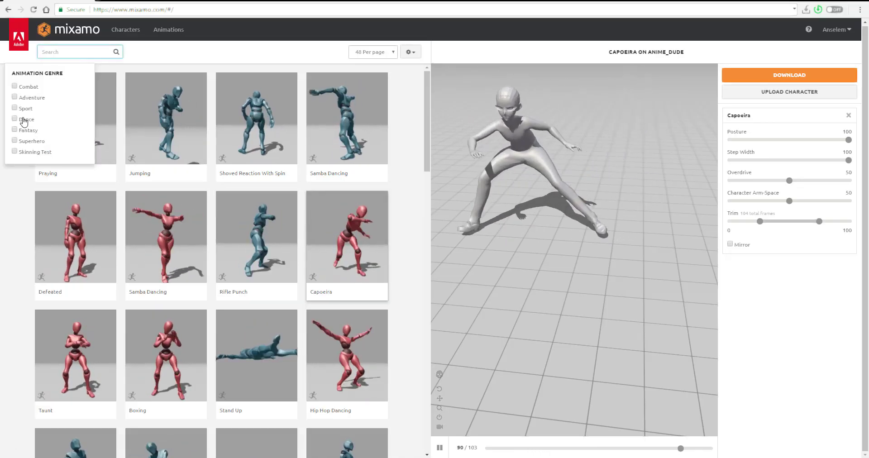
left_click(21, 87)
left_click(16, 130)
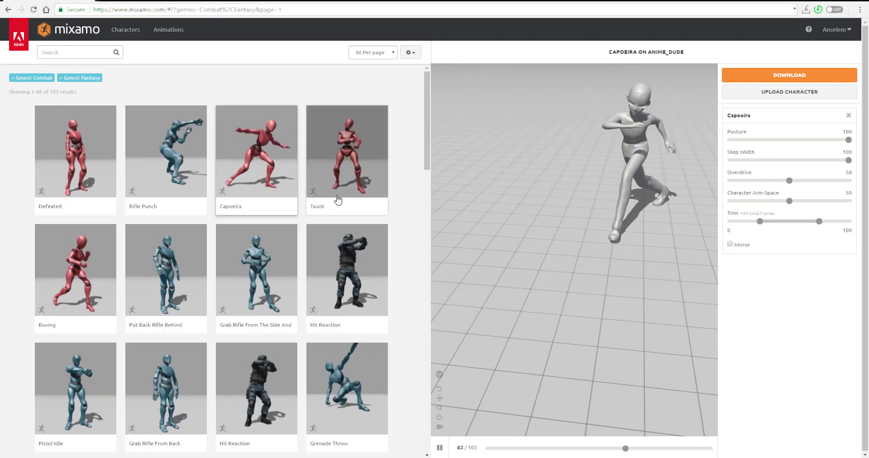
left_click(15, 78)
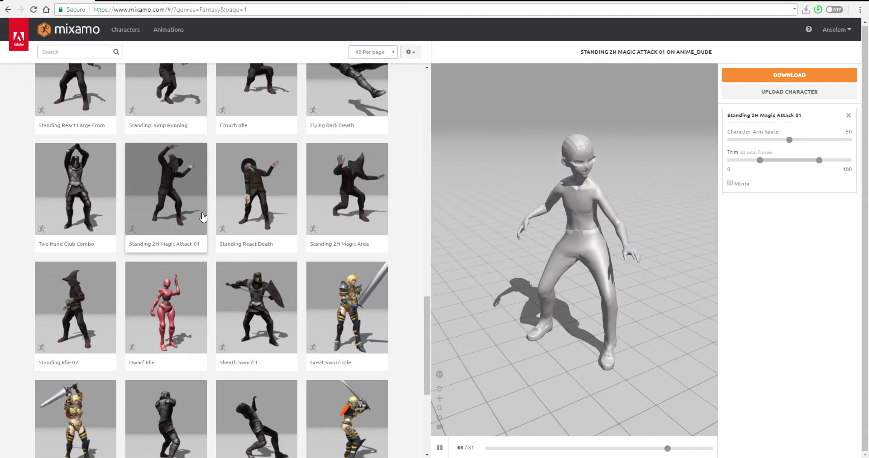
Step: Try Standing 2H Magic Area Attack 01 on the character, and apply Standing 2H Magic Attack 01 instead
left_click(358, 177)
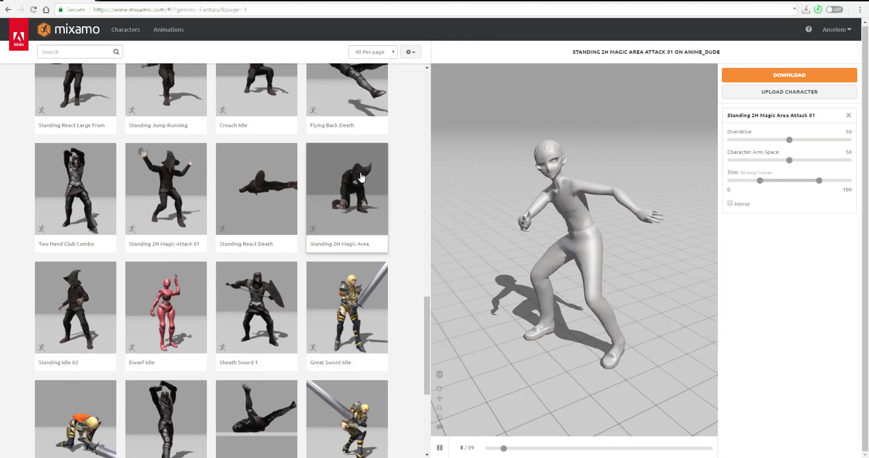
left_click(175, 196)
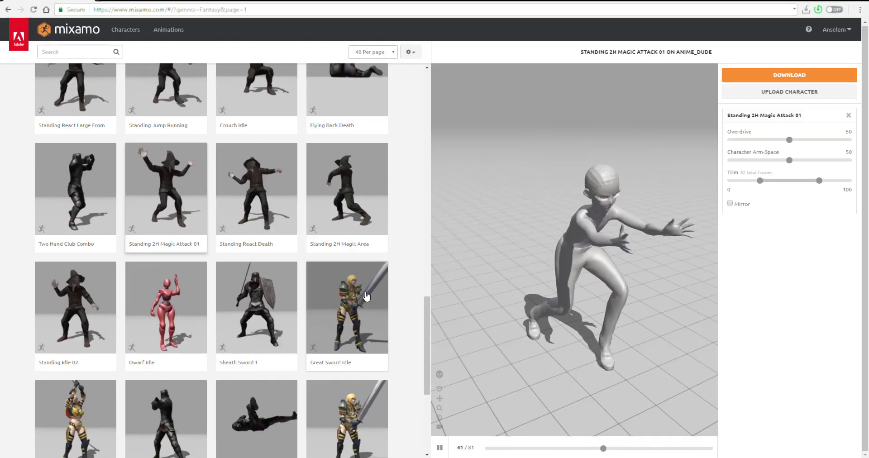
scroll(366, 296, "down", 5)
scroll(373, 360, "up", 12)
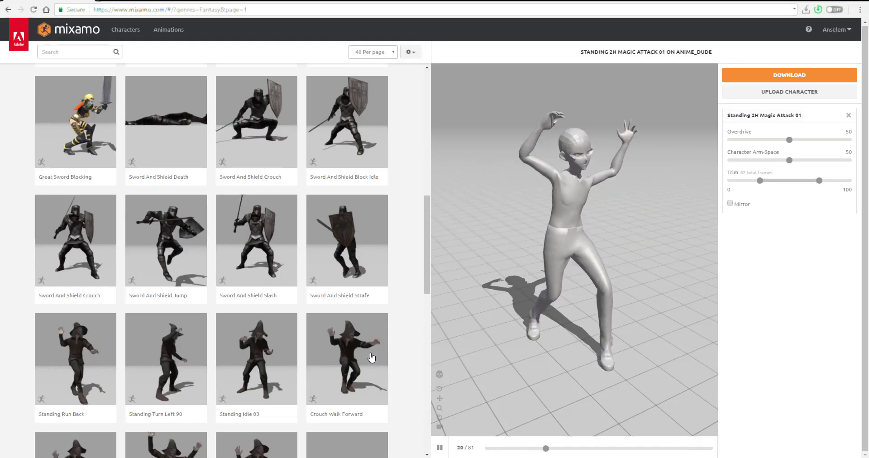
scroll(221, 298, "up", 10)
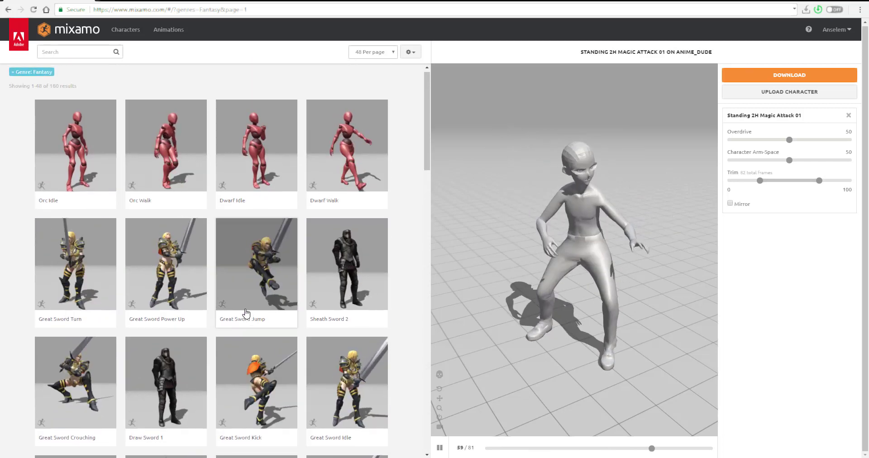
scroll(246, 312, "down", 7)
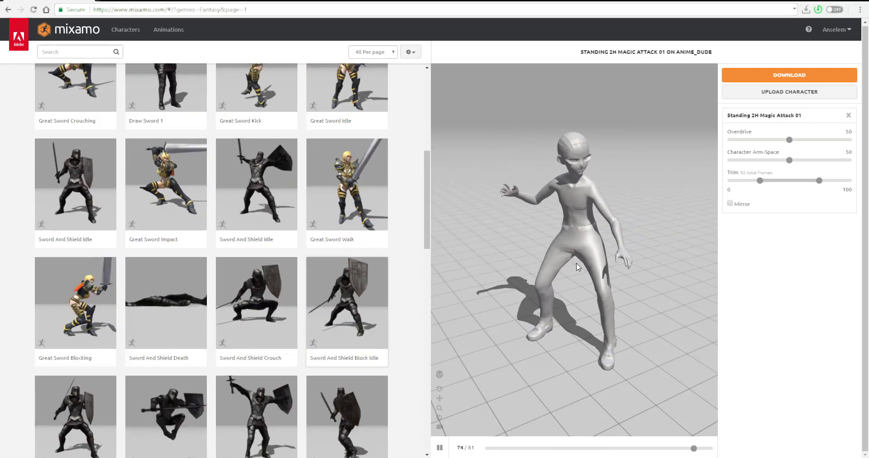
Step: Choose the frame rate and download the animated character as FBX with skin and no keyframe reduction
left_click(799, 75)
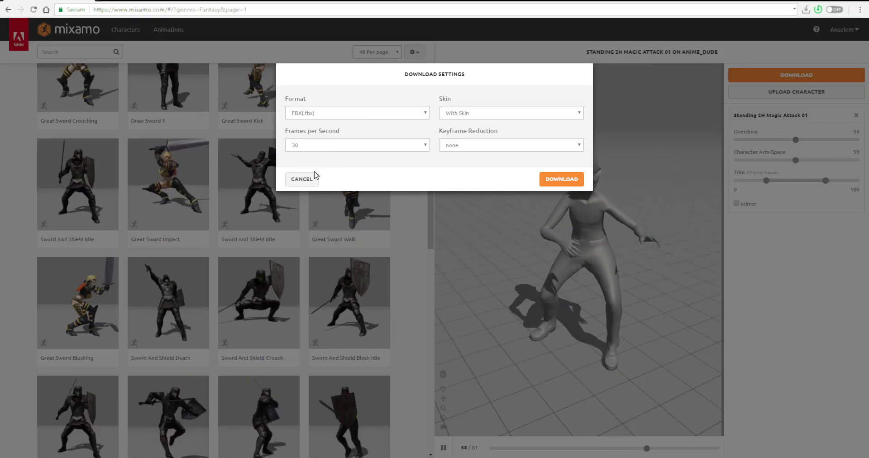
left_click(423, 145)
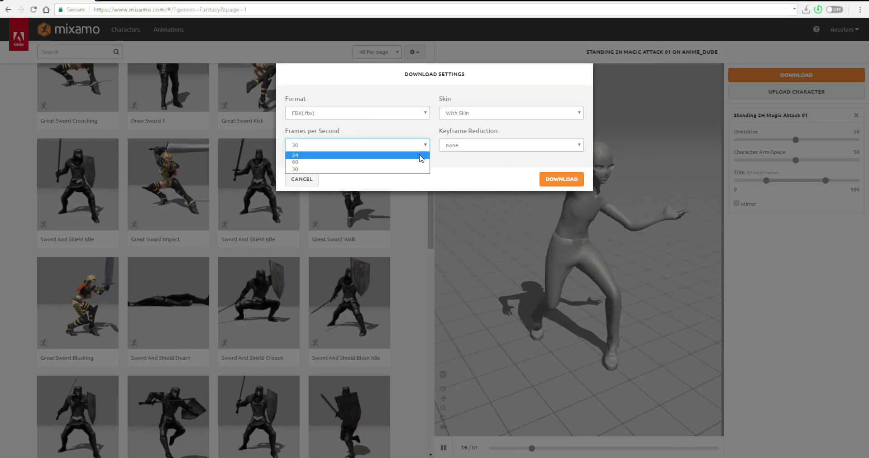
left_click(420, 156)
left_click(423, 146)
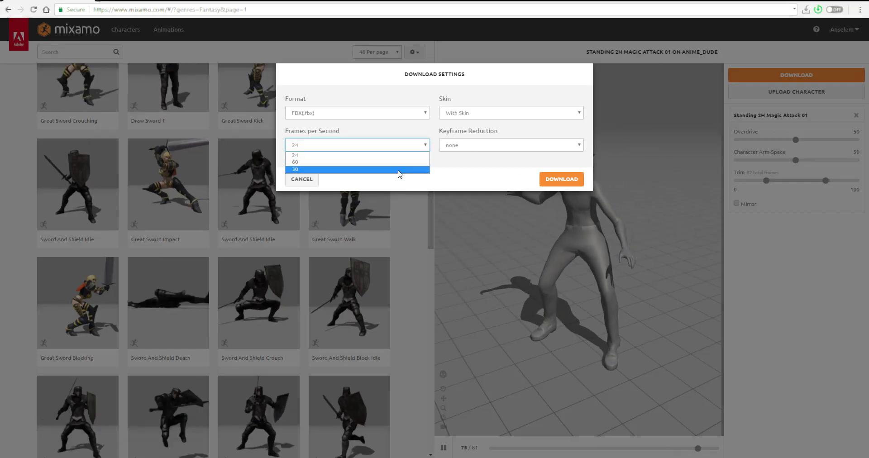
left_click(420, 155)
left_click(561, 179)
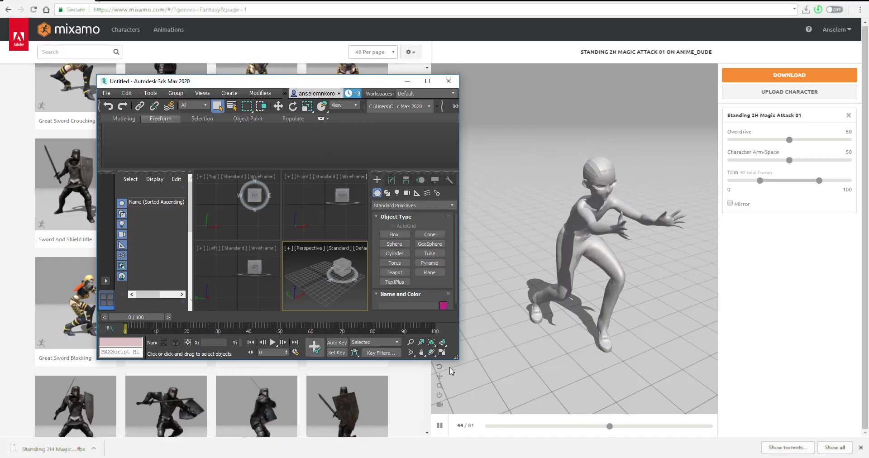
Step: Switch to 3ds Max and import the downloaded Standing 2H Magic Attack FBX file into the scene
left_click_drag(361, 75, 574, 0)
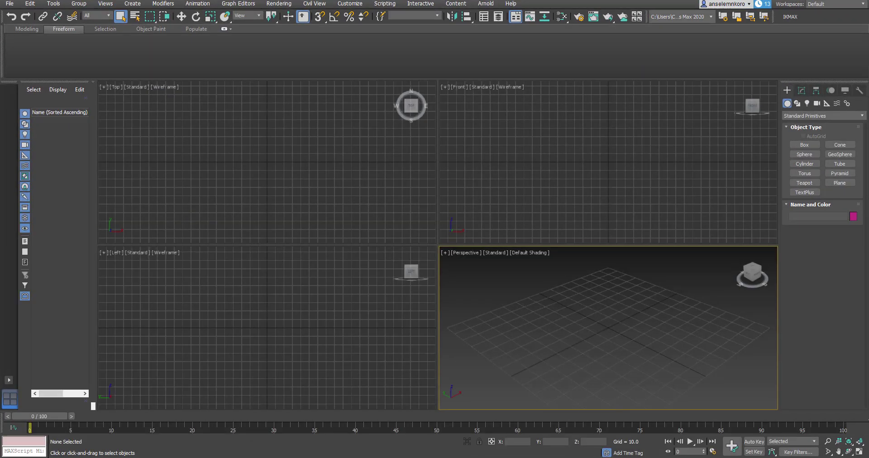
mouse_move(498, 450)
left_click(504, 405)
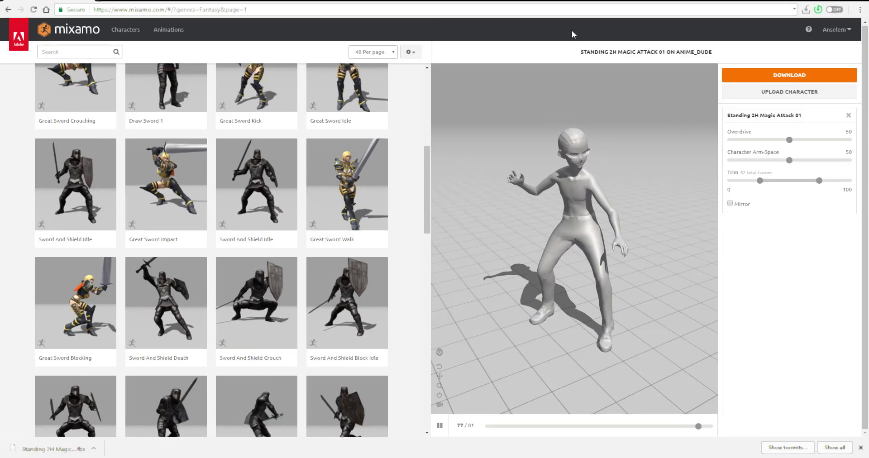
left_click_drag(552, 1, 815, 0)
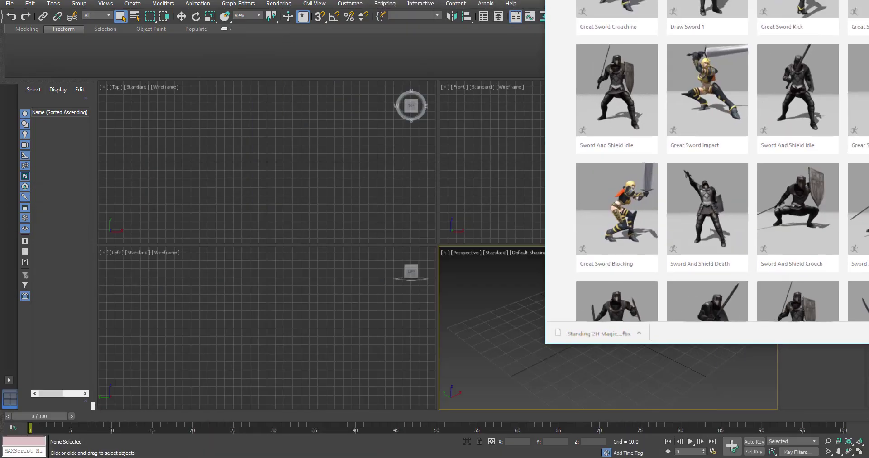
left_click_drag(553, 331, 487, 308)
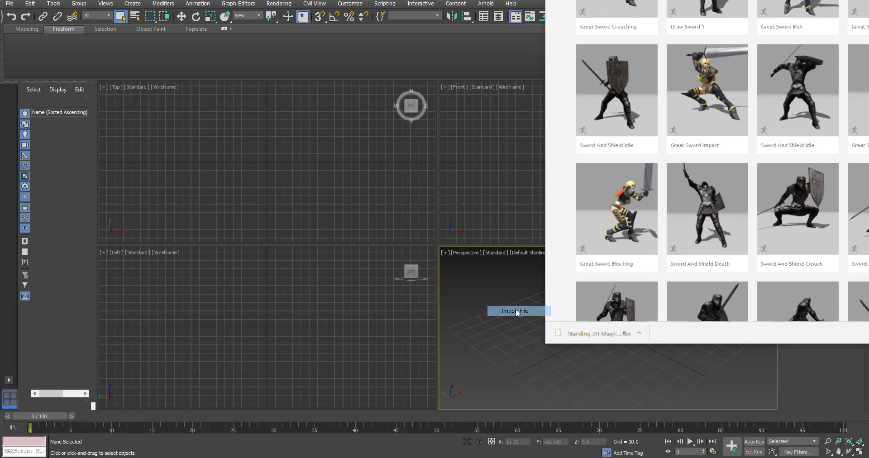
left_click(516, 311)
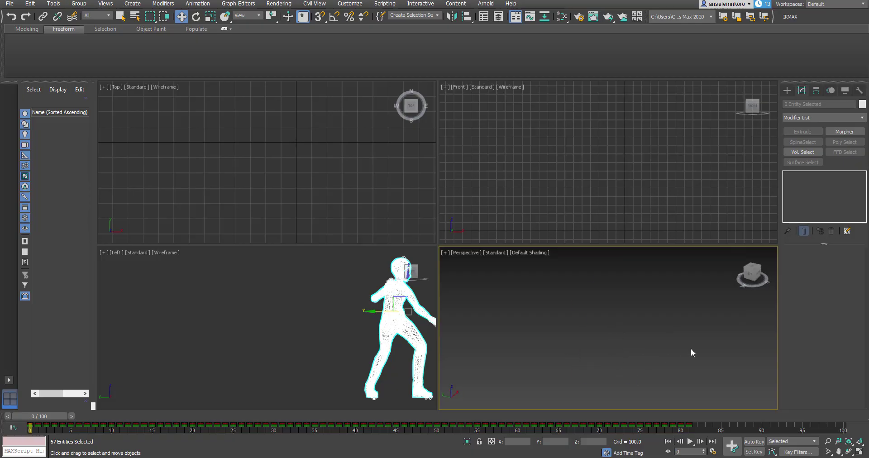
Step: Frame the imported character in a maximized Perspective viewport and examine its mesh and bones from the front and up close
key("z")
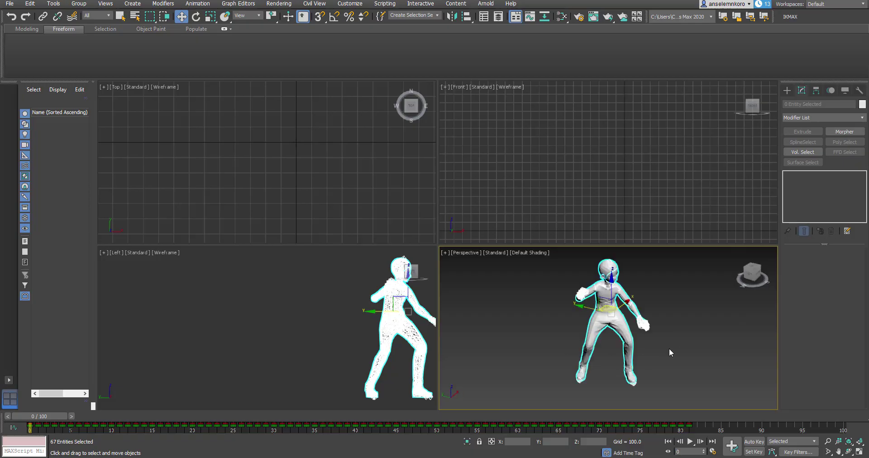
left_click(857, 453)
middle_click_drag(496, 238, 533, 298, "alt")
scroll(442, 229, "up", 5)
scroll(498, 263, "down", 2)
scroll(549, 262, "down", 5)
scroll(549, 261, "up", 6)
scroll(539, 258, "down", 3)
middle_click_drag(525, 310, 544, 268)
scroll(545, 285, "down", 4)
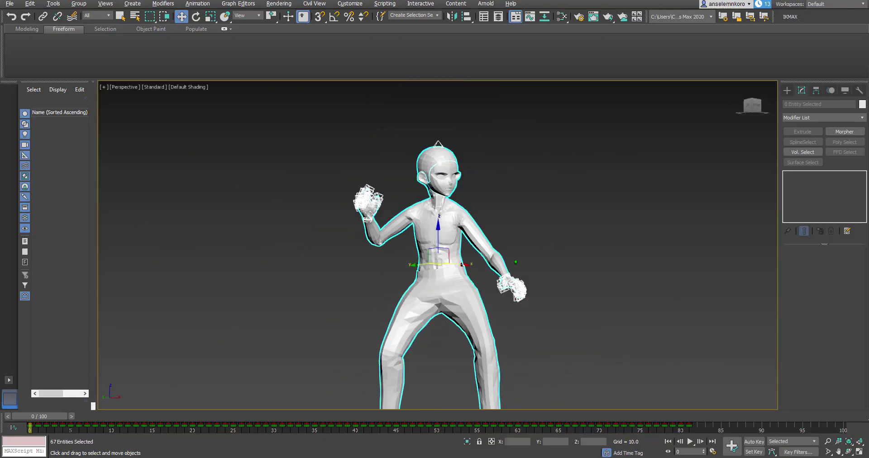
scroll(545, 303, "up", 2)
middle_click_drag(545, 305, 531, 298)
scroll(531, 299, "down", 5)
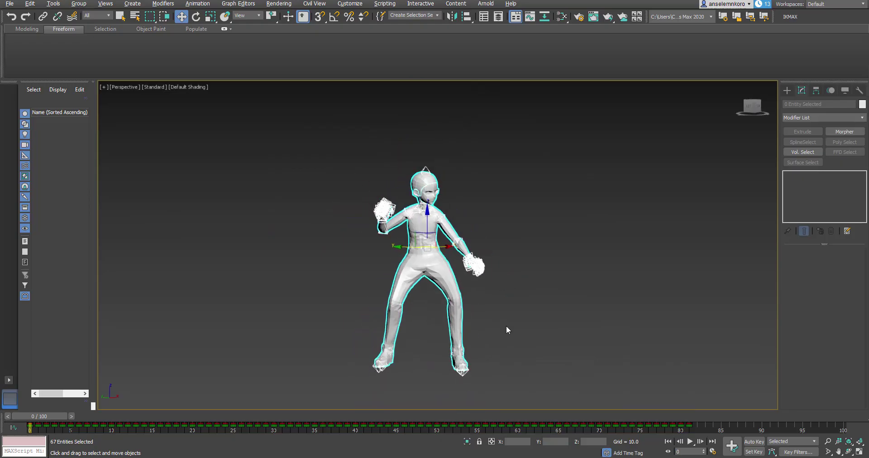
Step: Play the imported animation and scrub the timeline to the end of its keyframes at frame 82
left_click(690, 442)
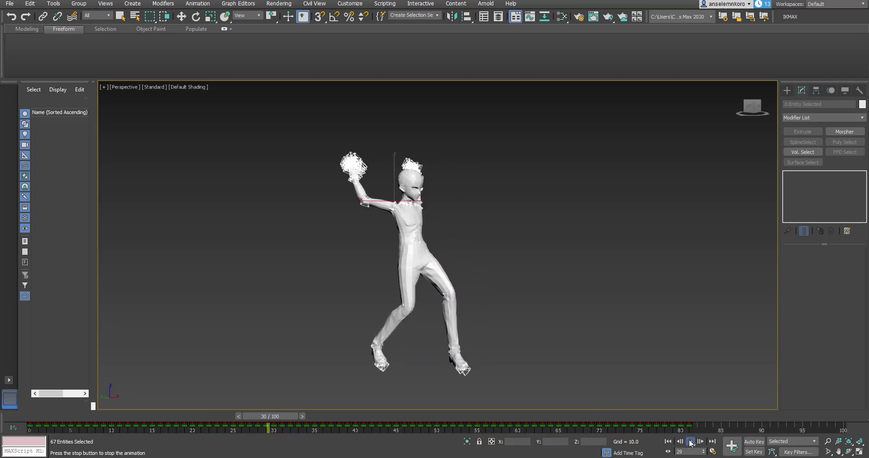
left_click(691, 441)
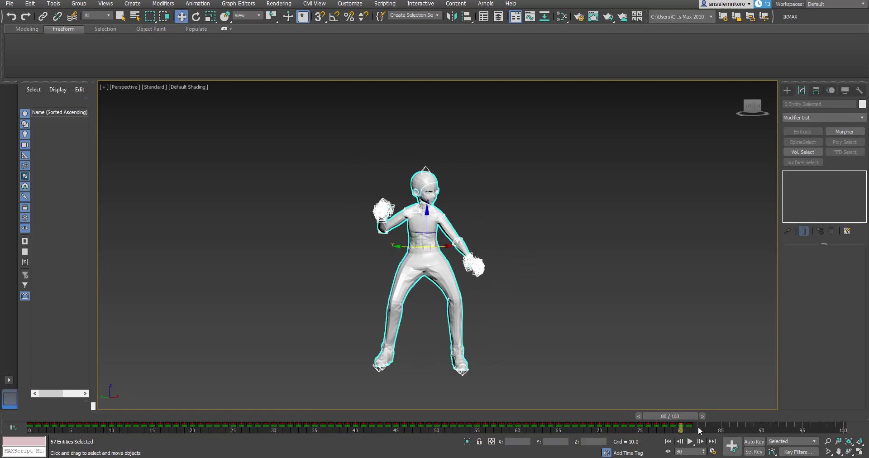
mouse_move(689, 417)
left_mouse_down()
mouse_move(708, 417)
mouse_move(577, 416)
mouse_move(740, 411)
mouse_move(677, 413)
left_mouse_up()
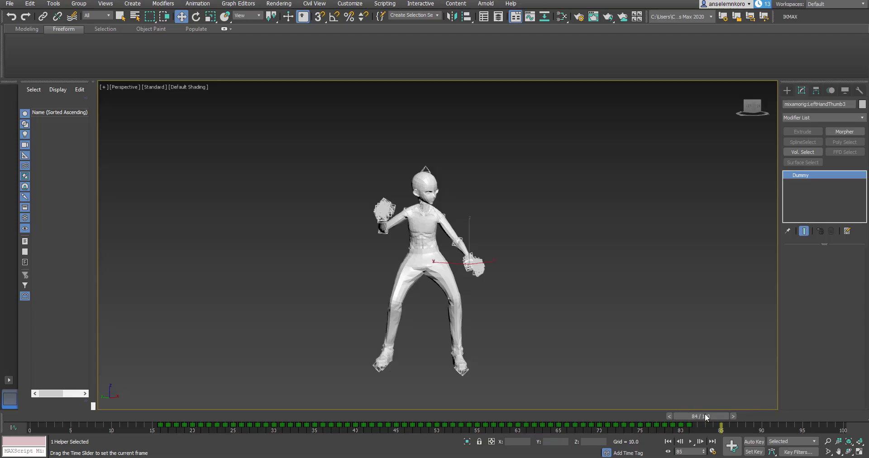
mouse_move(705, 414)
left_mouse_down()
mouse_move(680, 415)
mouse_move(697, 415)
left_mouse_up()
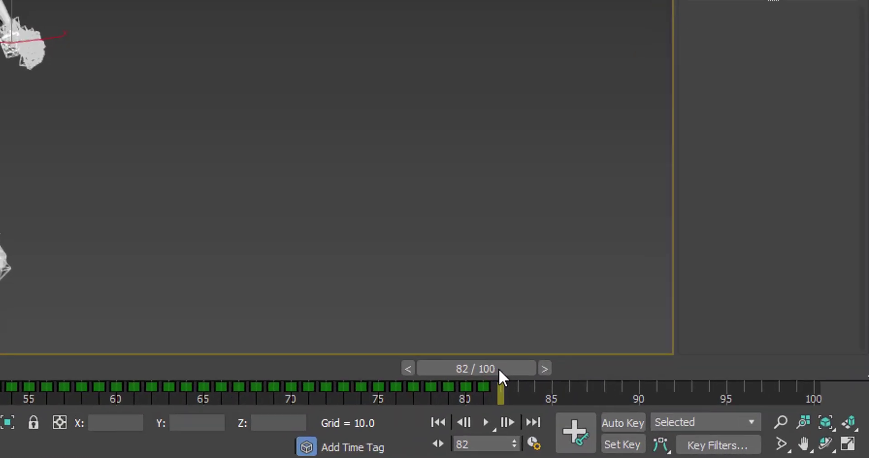
Step: Set the animation's end time to 82 in the time configuration and play the shortened range
left_click(536, 445)
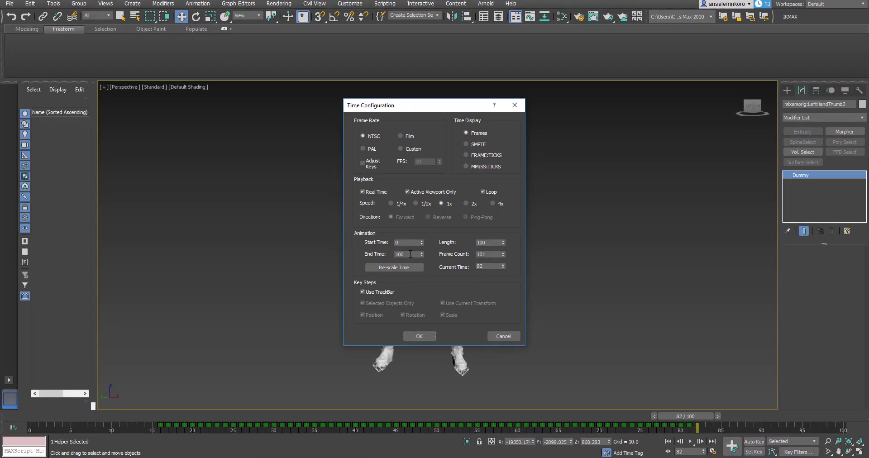
double_click(412, 253)
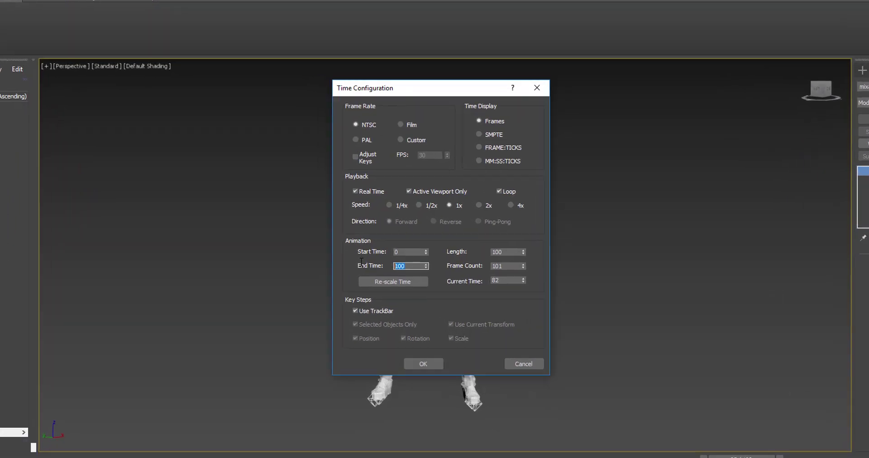
type("82")
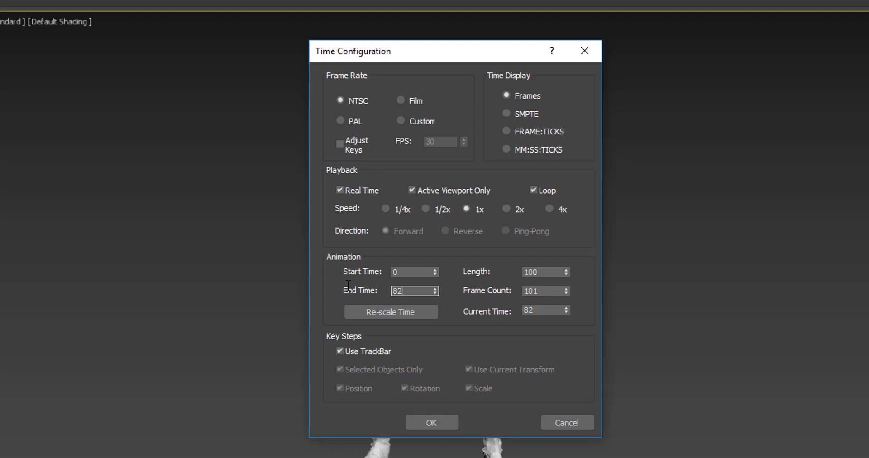
left_click(541, 310)
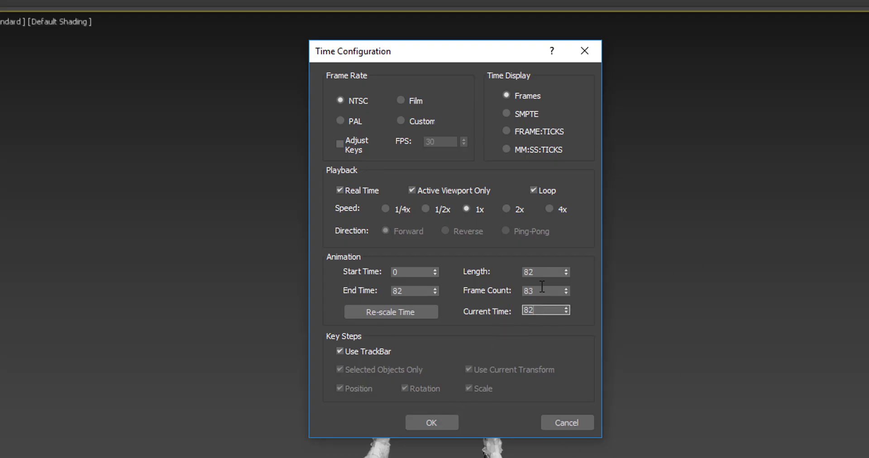
left_click(434, 424)
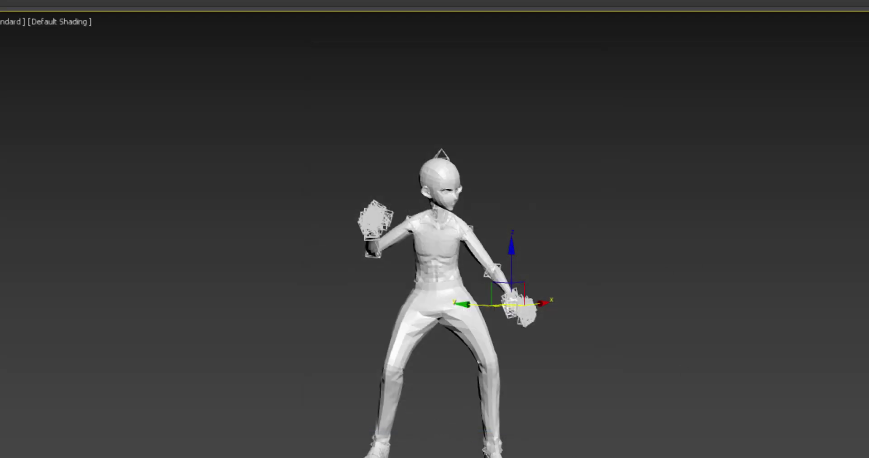
left_click(694, 445)
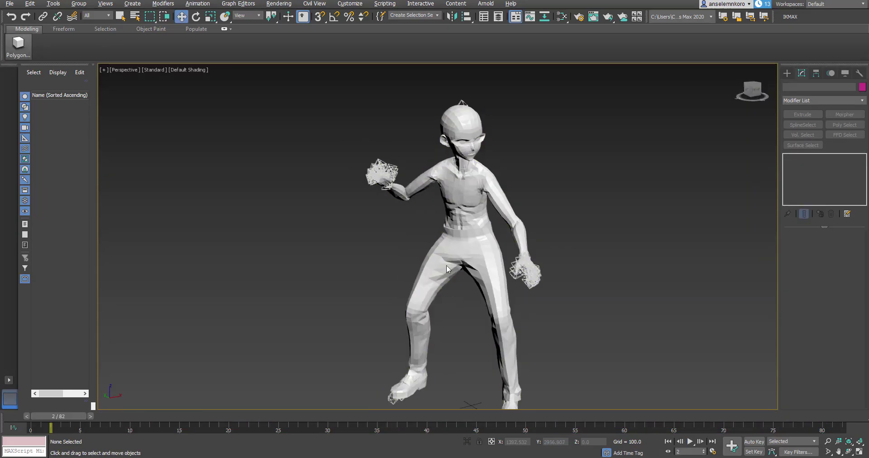
Step: Select the character's body mesh and open the Slate Material Editor, placing its window so the character stays partly in view
mouse_move(446, 266)
middle_mouse_down("alt")
mouse_move(631, 262)
mouse_move(508, 262)
mouse_move(586, 304)
mouse_move(433, 264)
middle_mouse_up("alt")
scroll(433, 264, "up", 10)
scroll(433, 262, "down", 10)
middle_click_drag(423, 227, 416, 259, "alt")
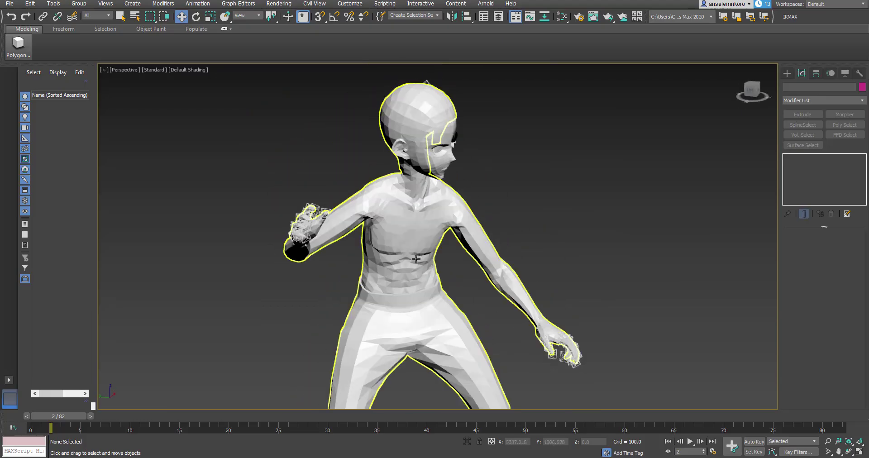
left_click(409, 243)
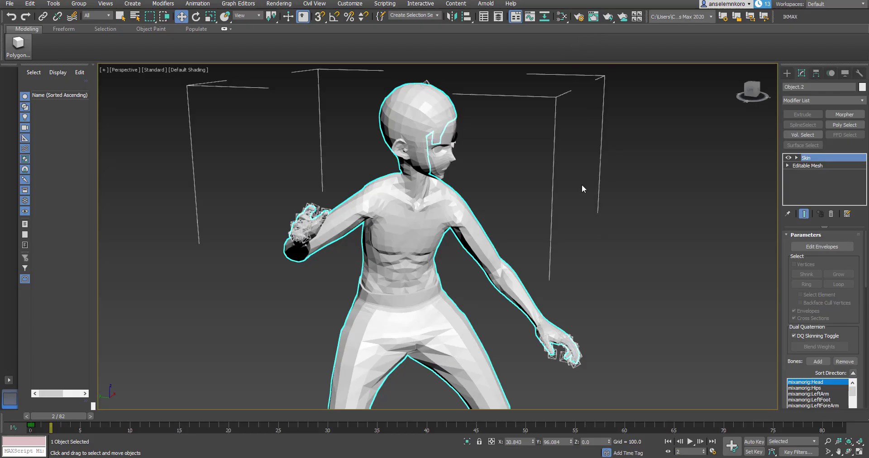
left_click(562, 16)
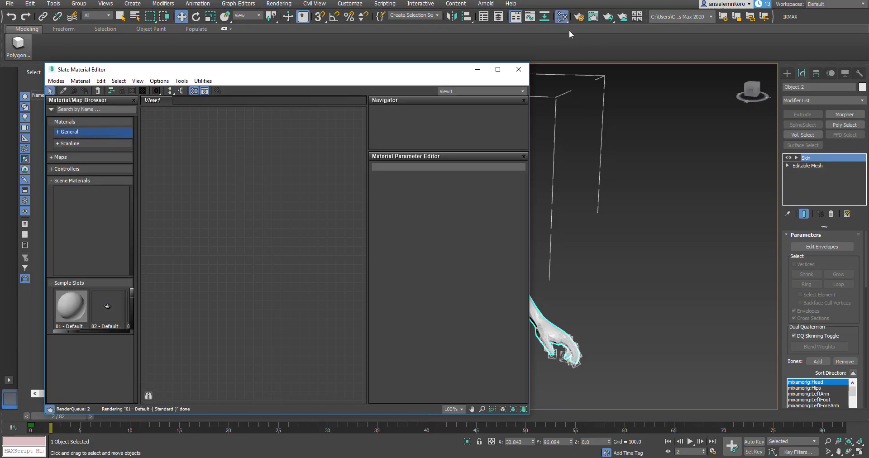
left_click_drag(274, 69, 396, 67)
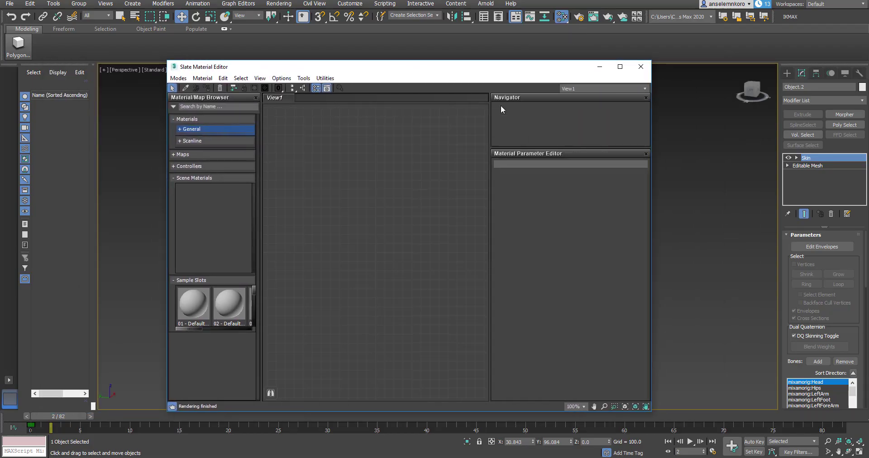
left_click_drag(477, 68, 625, 61)
left_click_drag(308, 52, 360, 47)
left_click_drag(476, 54, 543, 86)
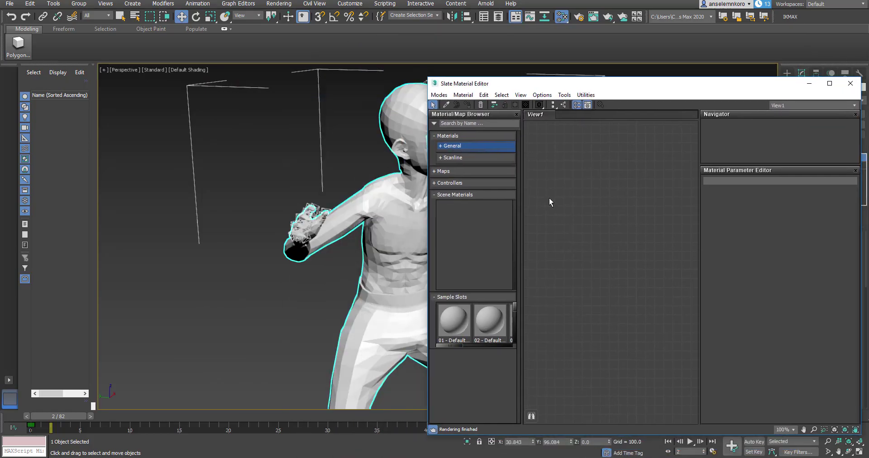
Step: Add a Scanline Standard material to the material graph and position its node with free space beside it for maps
right_click(550, 151)
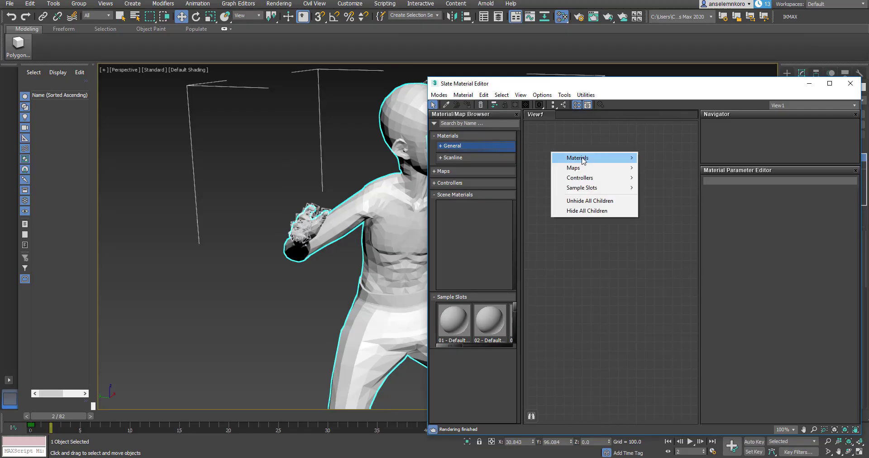
mouse_move(561, 157)
mouse_move(524, 170)
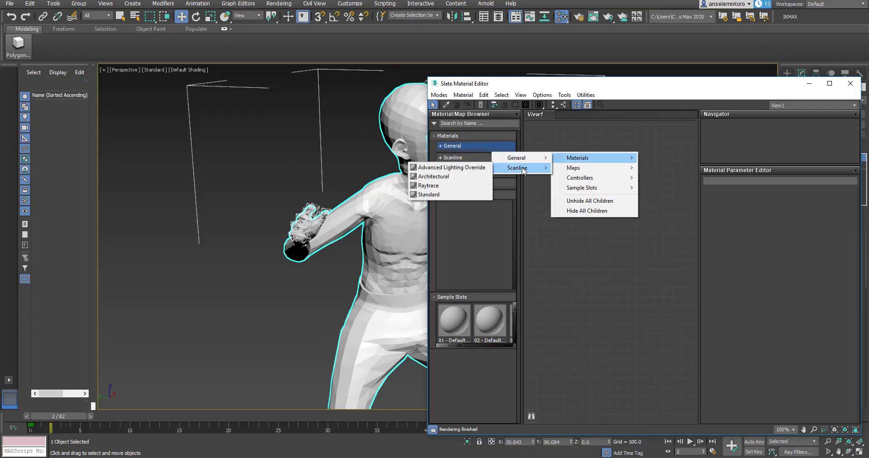
left_click(457, 195)
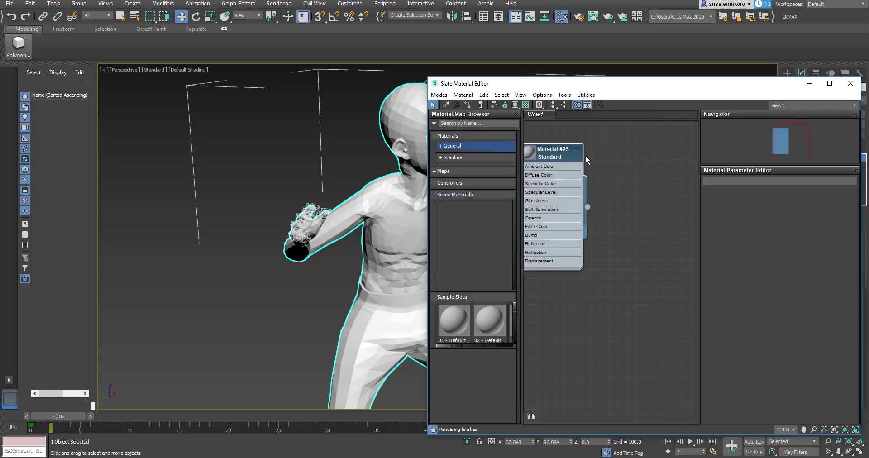
left_click_drag(586, 155, 663, 161)
left_click(573, 176)
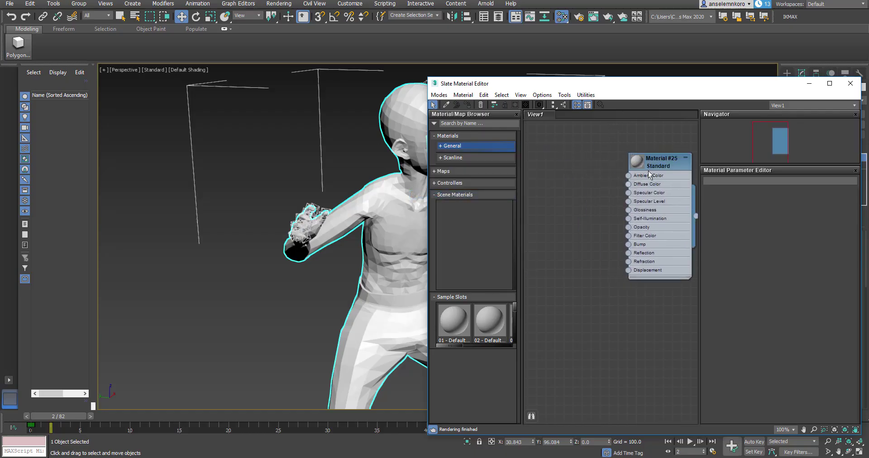
Step: Bring the texture_8 face PNG from the System Reserved (F:) folder into the material graph as a Bitmap map
left_click_drag(631, 88, 497, 120)
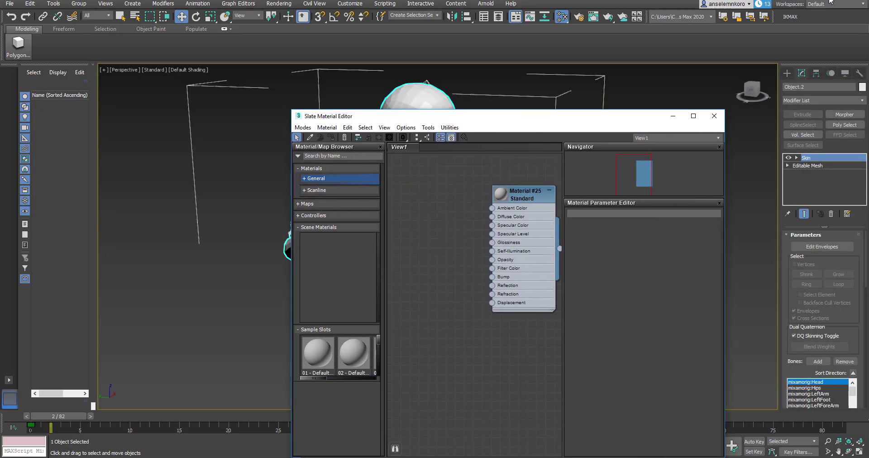
left_click(183, 457)
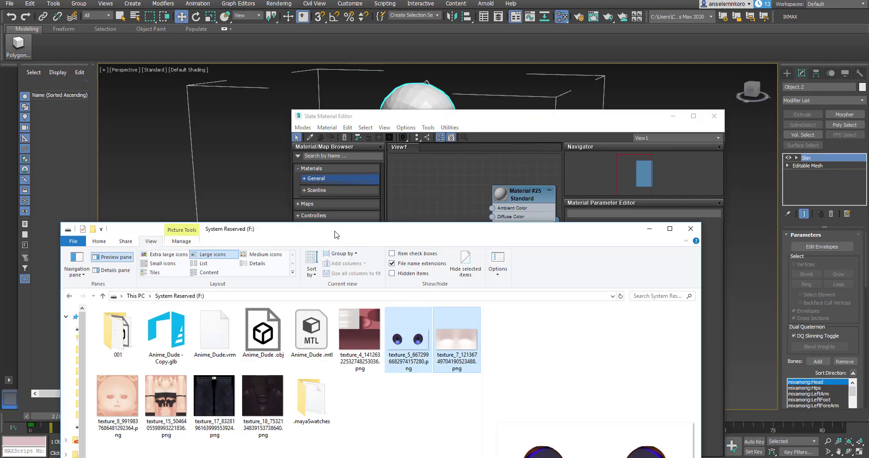
left_click_drag(335, 235, 605, 129)
left_click_drag(628, 292, 721, 222)
left_click_drag(387, 347, 528, 305)
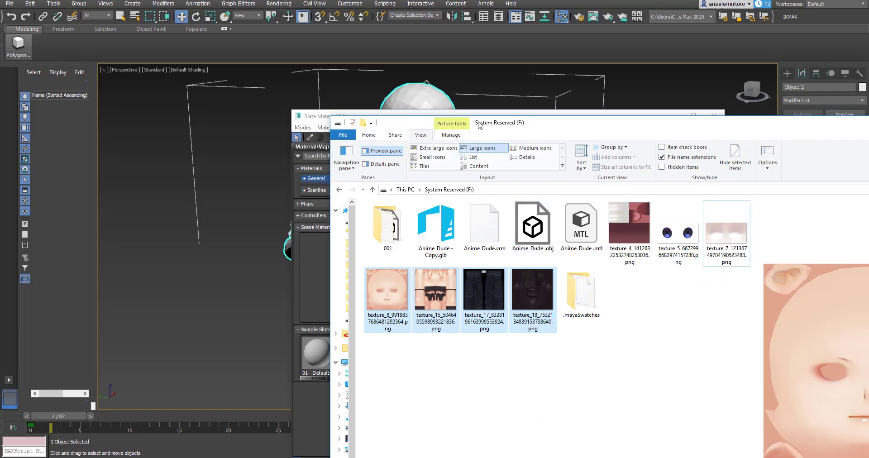
left_click_drag(479, 122, 741, 121)
left_click_drag(650, 305, 425, 314)
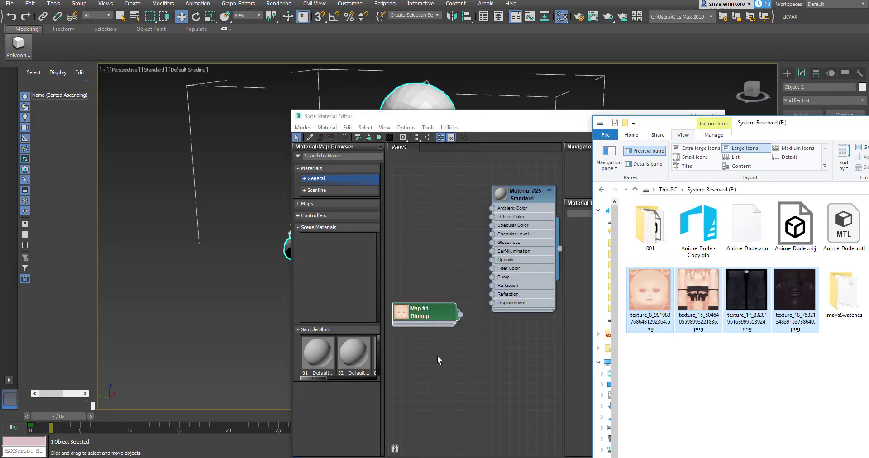
Step: Connect the face bitmap to the Standard material's Diffuse Color and assign the material to the selected body mesh
left_click_drag(464, 127, 664, 150)
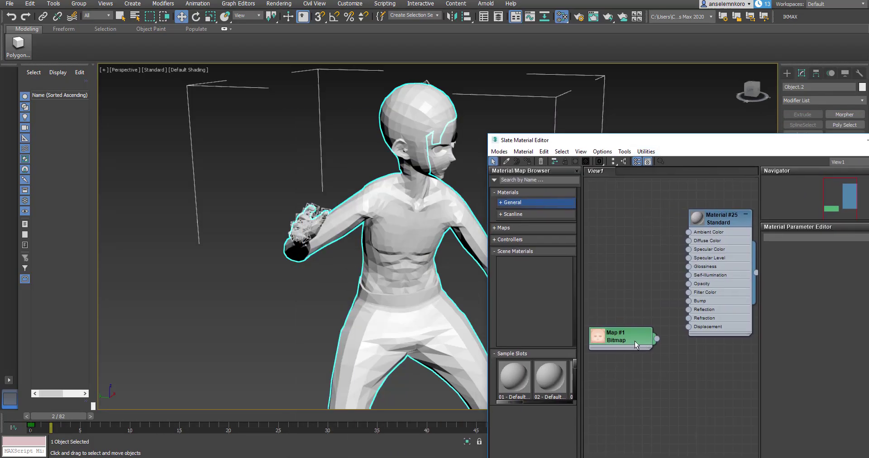
left_click_drag(635, 340, 690, 242)
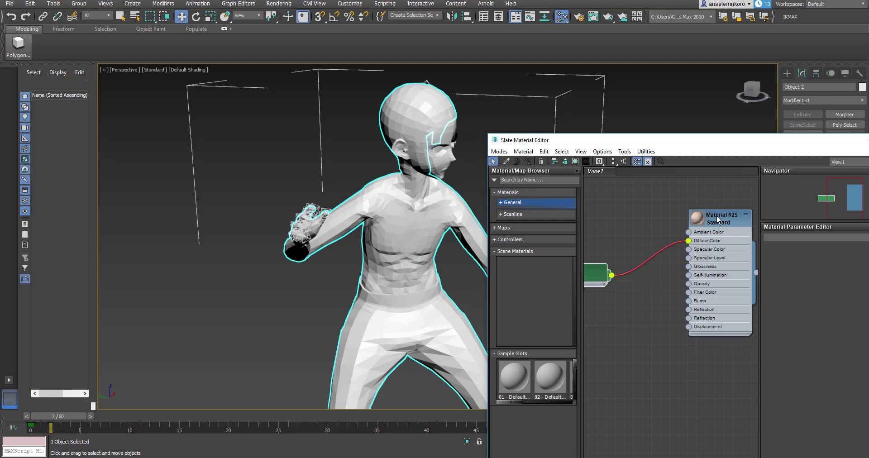
left_click_drag(717, 219, 673, 207)
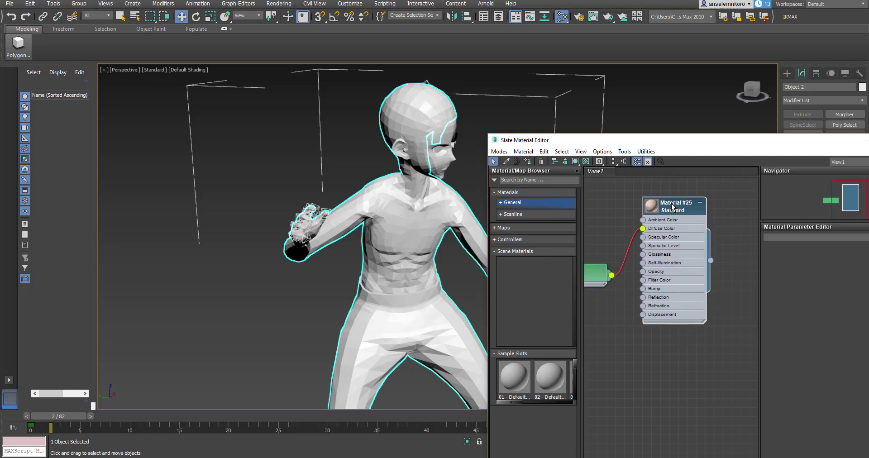
right_click(674, 207)
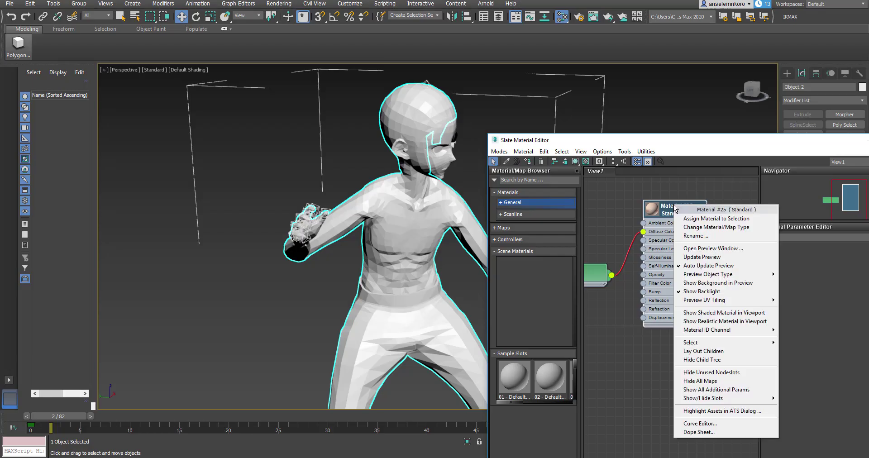
left_click(701, 219)
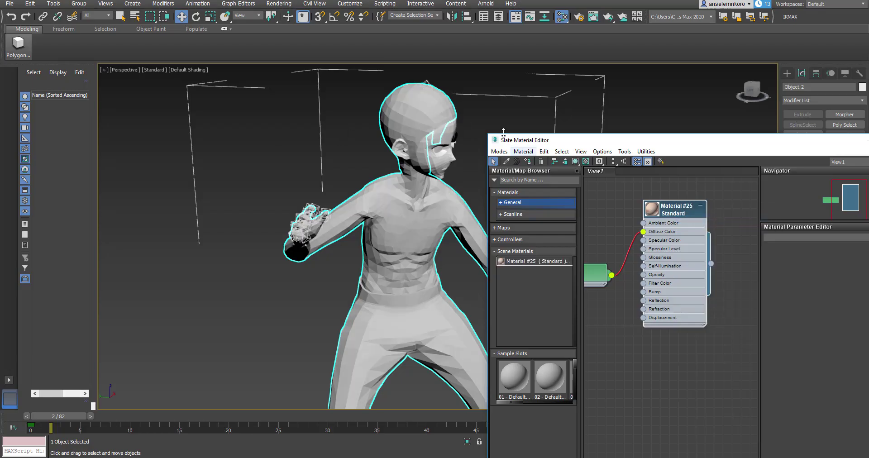
Step: Deselect the character, set the viewport to High Quality, and display Realistic Materials with Maps
left_click(212, 197)
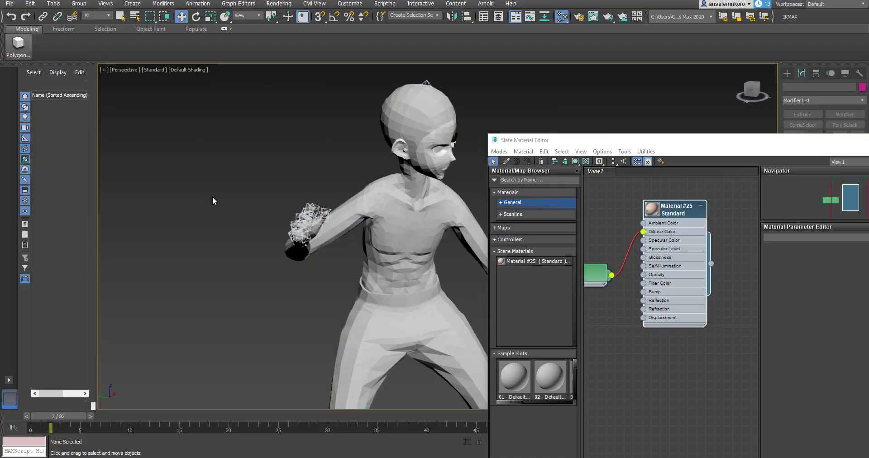
middle_click_drag(216, 205, 164, 202)
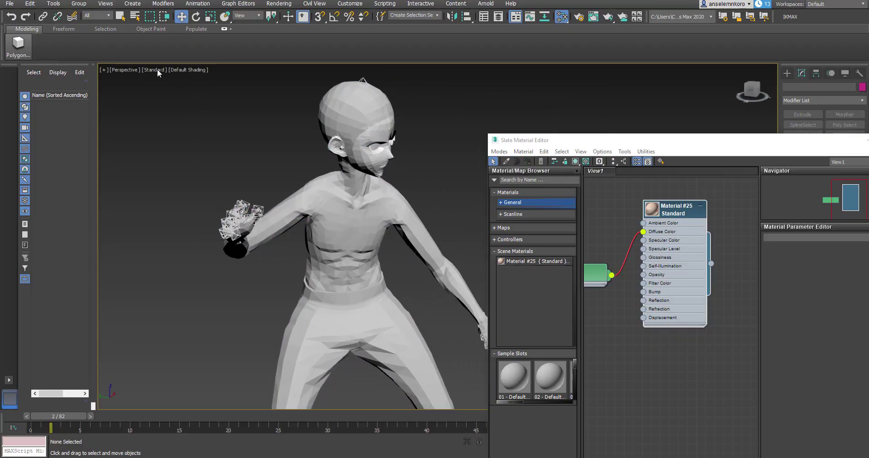
key("6")
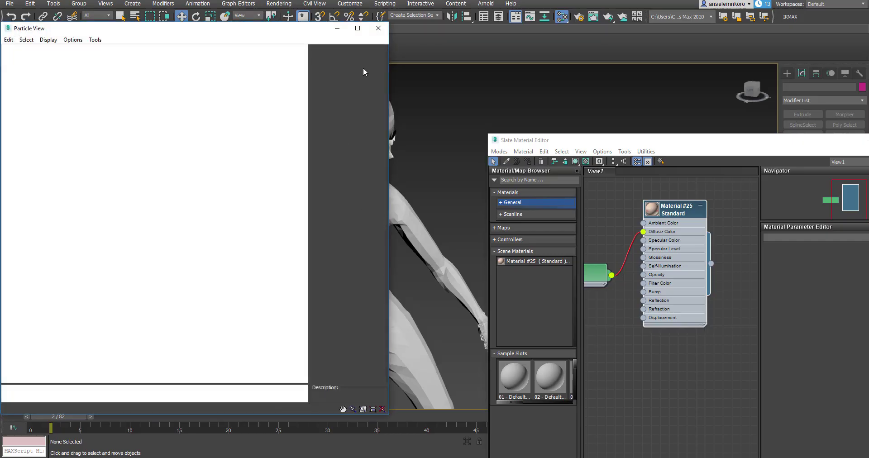
left_click(378, 28)
left_click(154, 70)
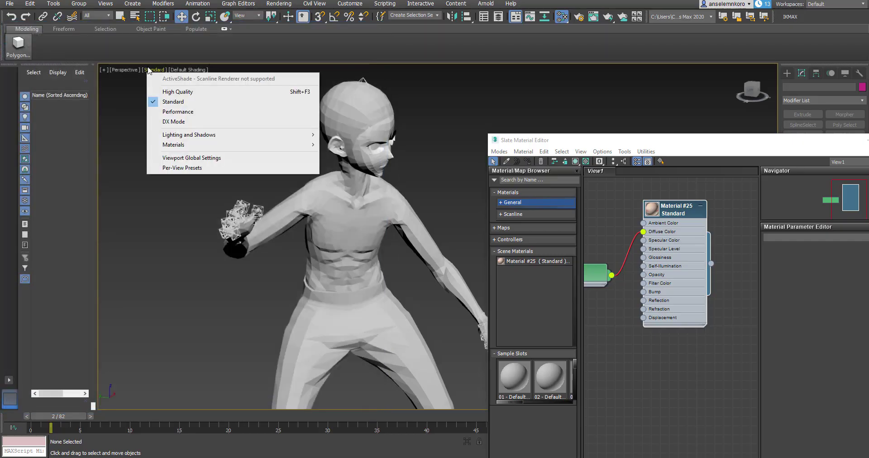
left_click(204, 93)
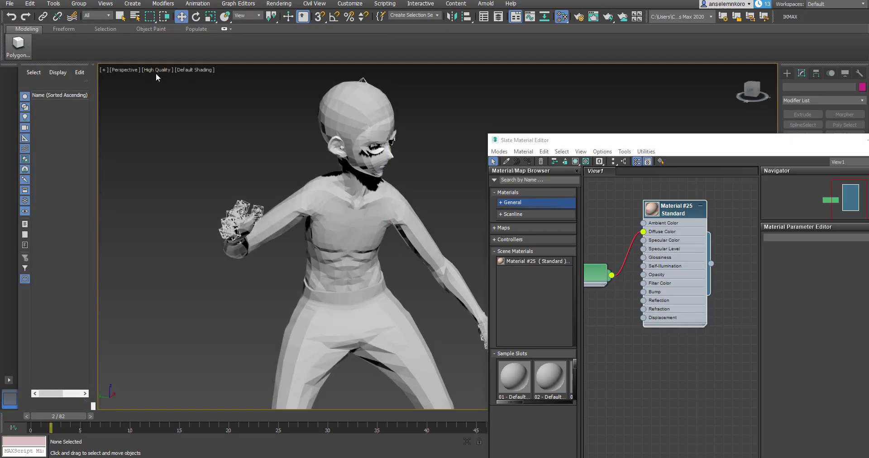
left_click(164, 71)
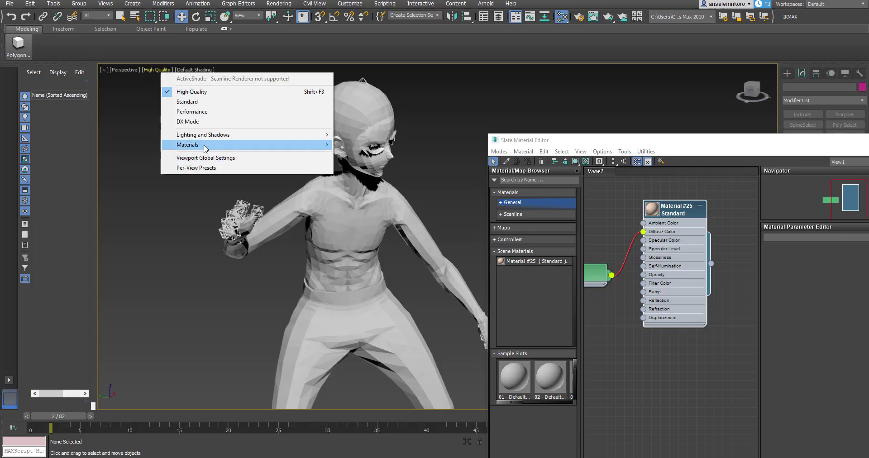
mouse_move(187, 145)
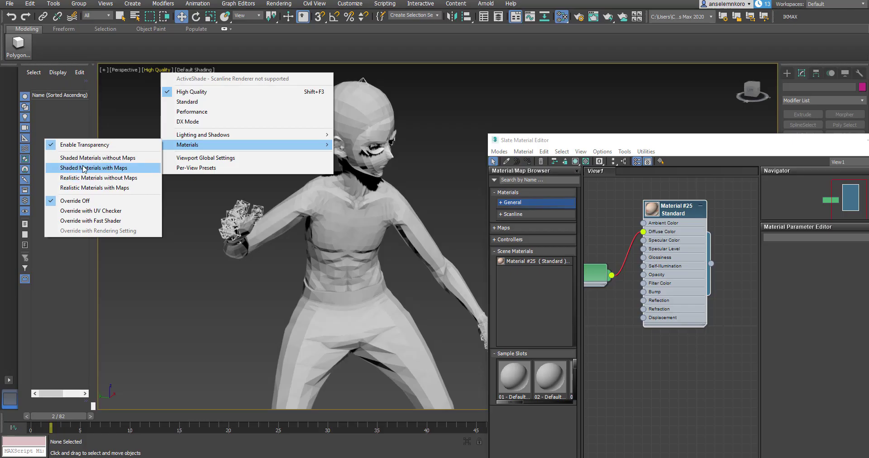
left_click(110, 187)
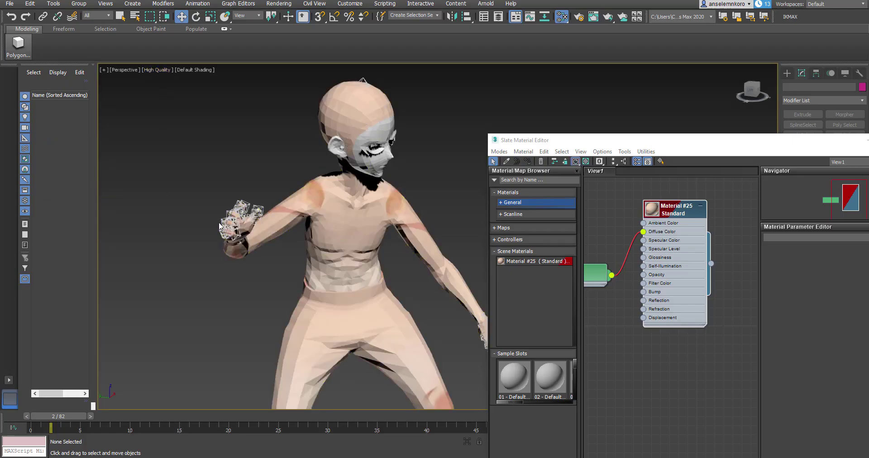
Step: Examine how the texture sits on the character's head, torso, arms and legs
middle_click_drag(364, 265, 321, 261, "alt")
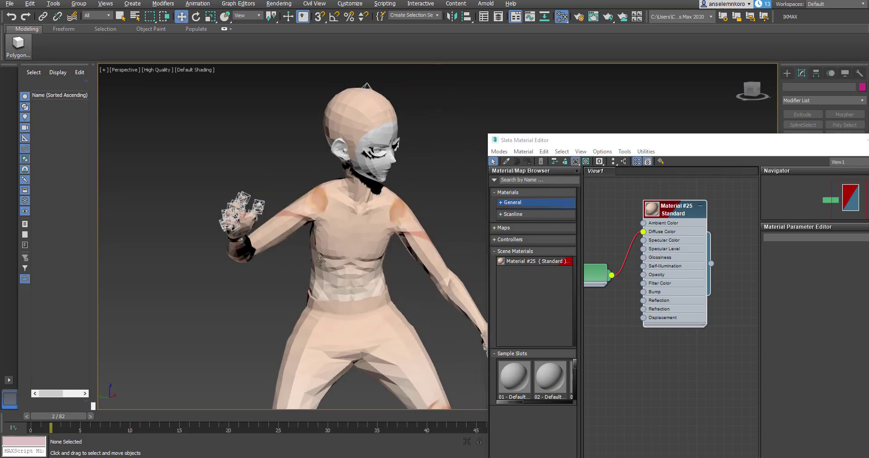
scroll(321, 261, "up", 5)
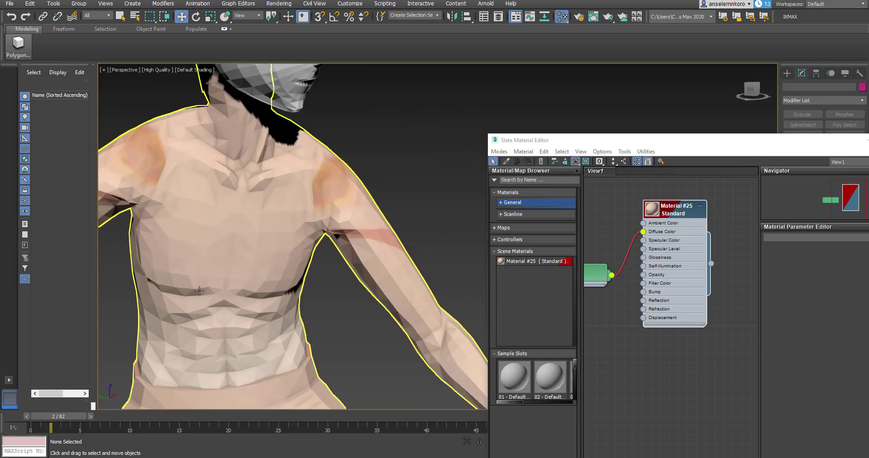
middle_click_drag(262, 287, 289, 234)
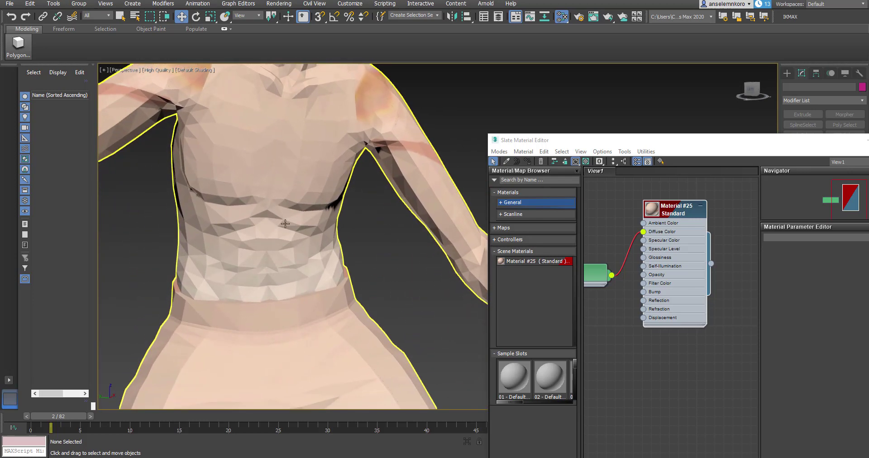
scroll(285, 224, "down", 6)
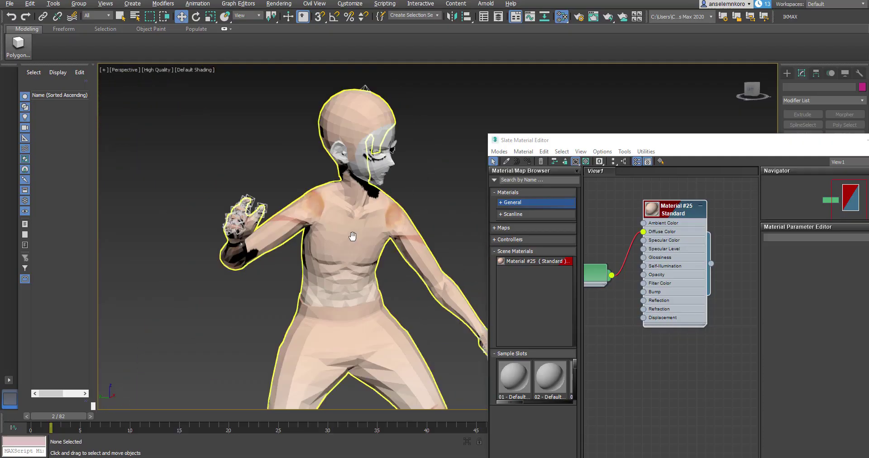
middle_click_drag(353, 236, 236, 91)
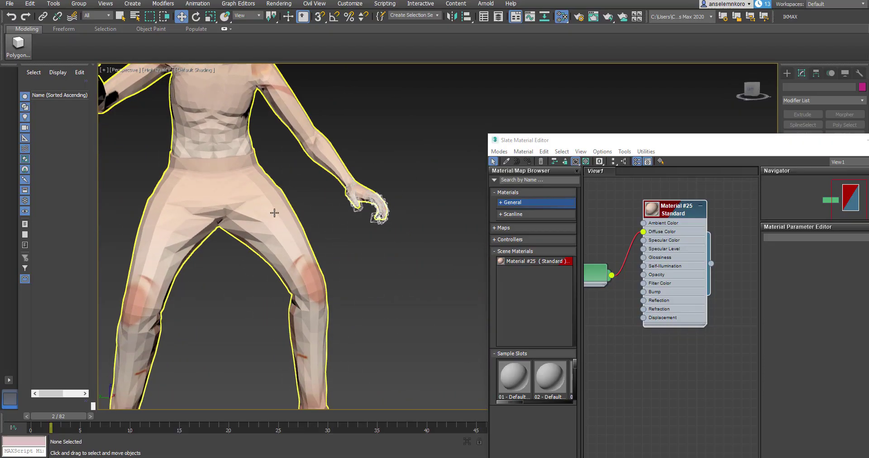
middle_click_drag(274, 213, 288, 300)
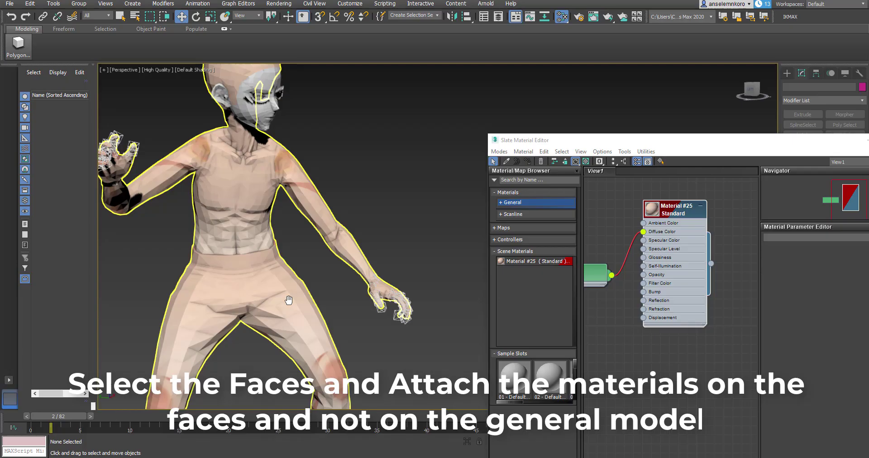
middle_click_drag(308, 324, 313, 247)
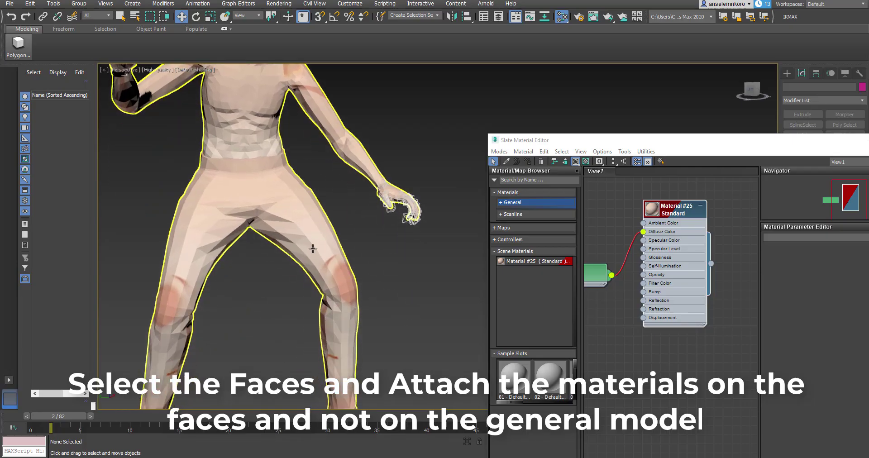
scroll(343, 240, "down", 3)
middle_click_drag(336, 195, 335, 271)
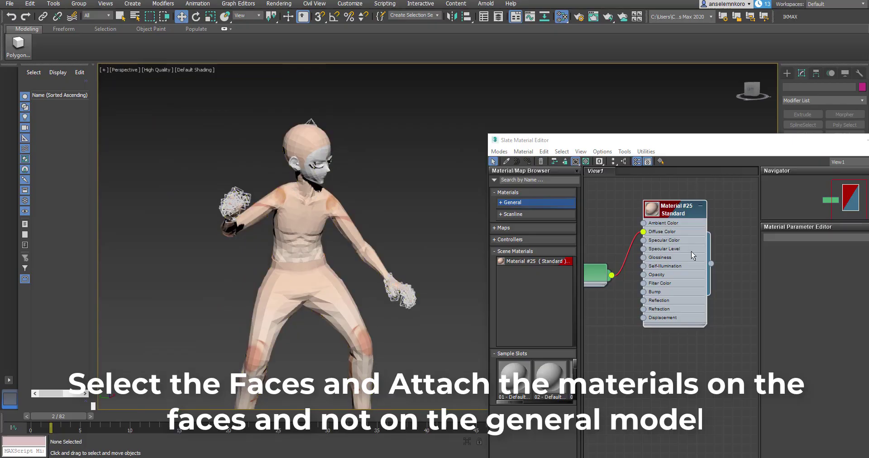
scroll(287, 241, "up", 5)
scroll(291, 247, "down", 5)
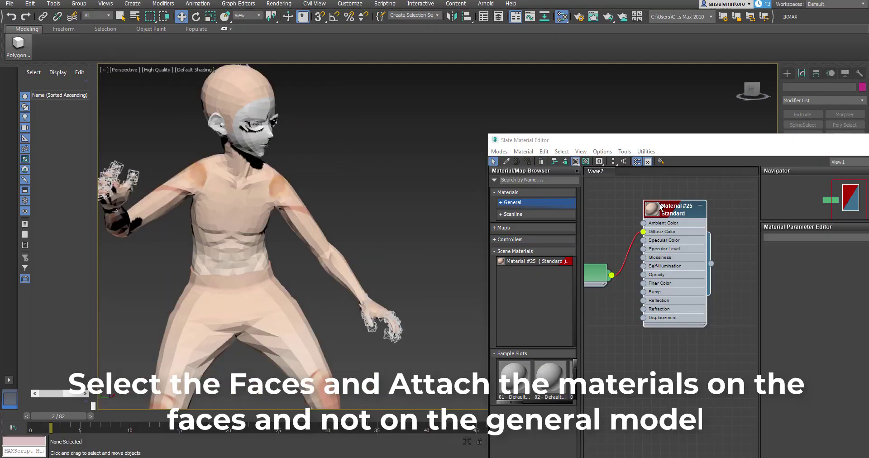
Step: Rearrange the Standard material and its bitmap node in the material graph
left_click_drag(660, 209, 706, 209)
left_click_drag(605, 279, 650, 216)
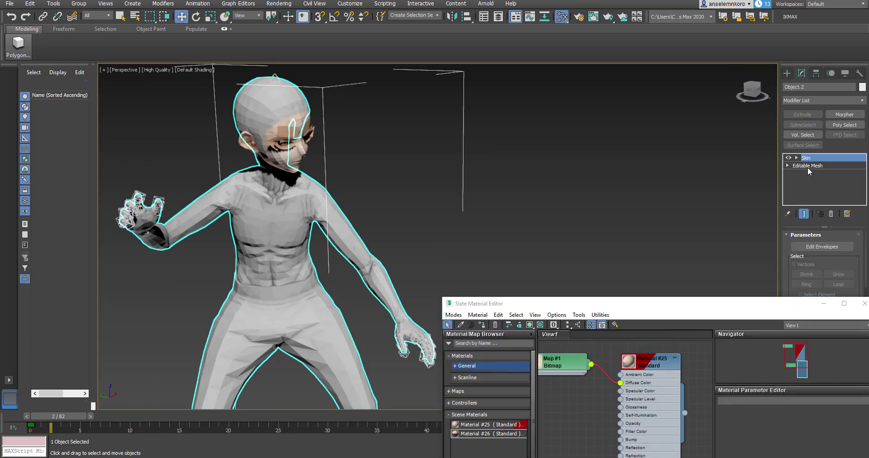
Step: At the Editable Mesh level below Skin, select the bare skin of the body as an element
left_click(807, 166)
middle_click_drag(474, 213, 469, 273)
scroll(421, 182, "down", 5)
scroll(449, 268, "up", 8)
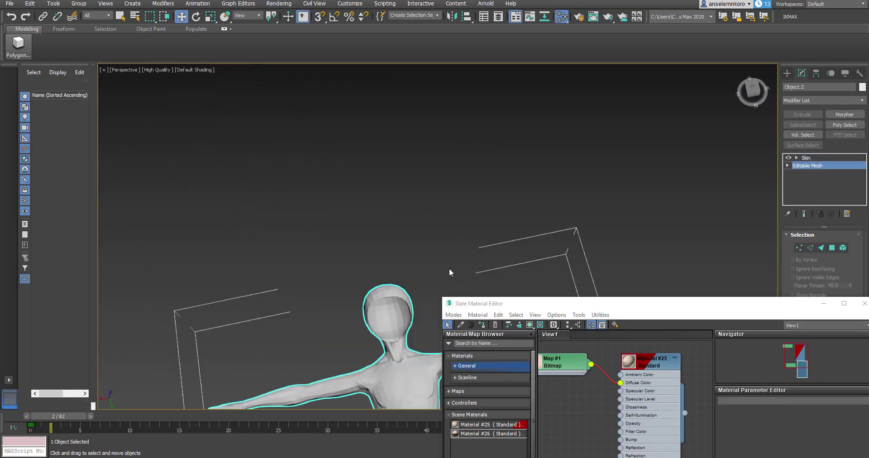
left_click(843, 248)
left_click(371, 270)
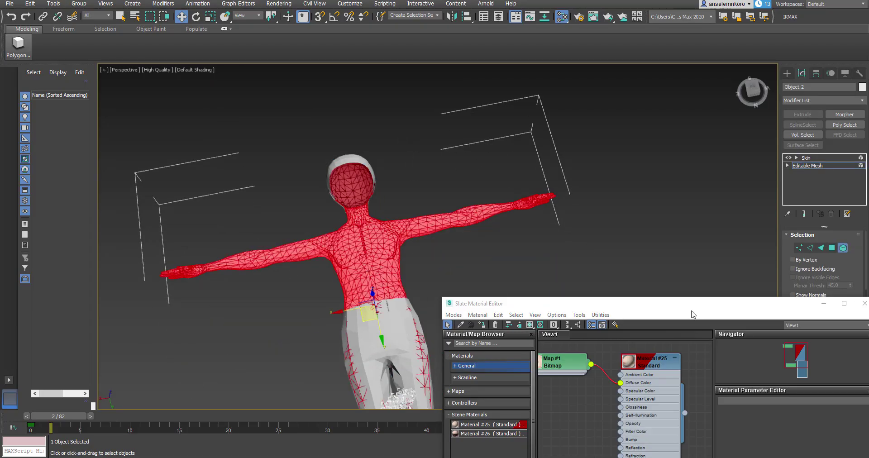
Step: Move the material editor so its lower nodes are accessible and assign Material #26 to the selected skin element
left_click_drag(691, 313, 647, 166)
right_click(629, 343)
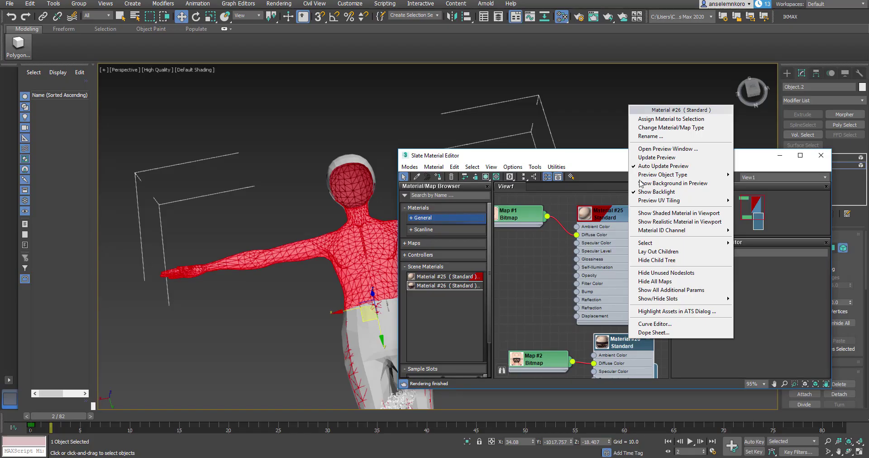
left_click(670, 120)
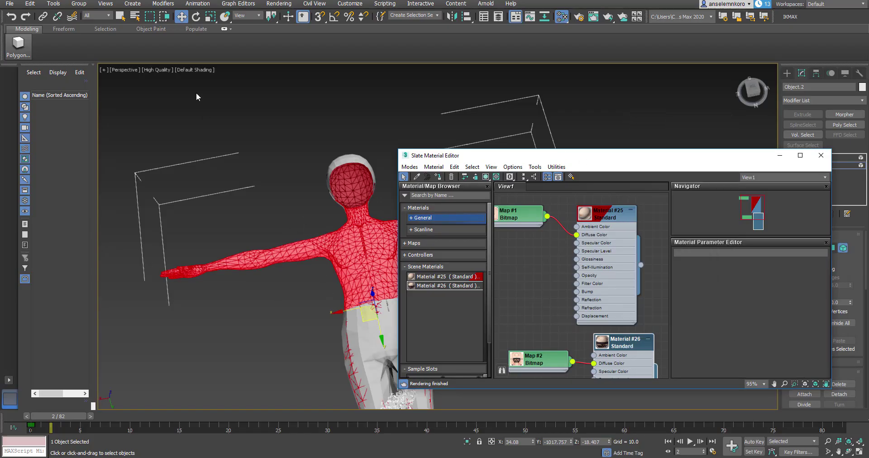
Step: Display Shaded Materials with Maps in the viewport, deselect the skin element, and check the textured body
left_click(168, 70)
mouse_move(217, 145)
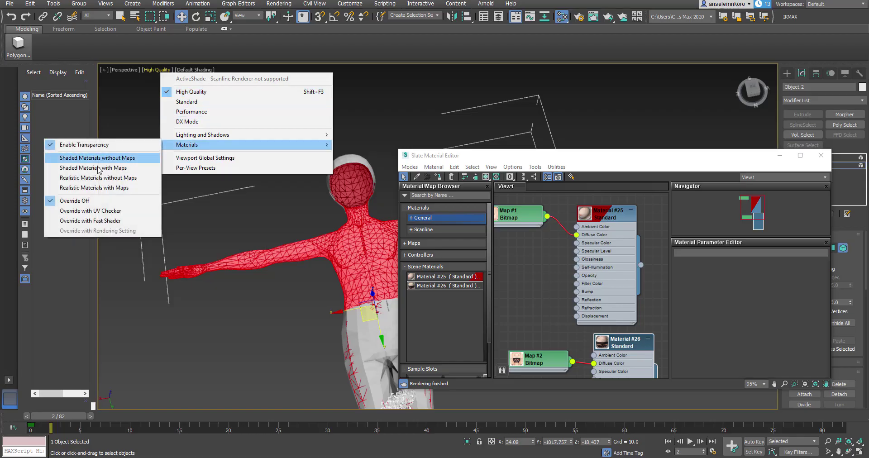
left_click(93, 169)
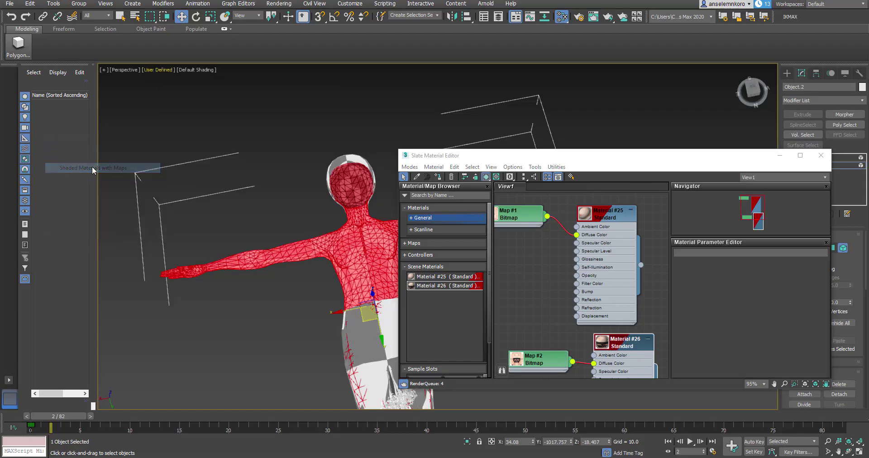
left_click(291, 218)
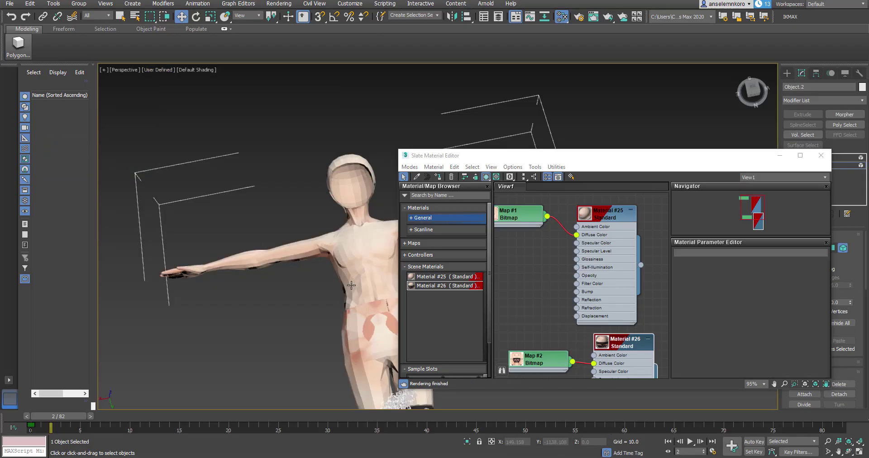
middle_click_drag(346, 285, 277, 255, "alt")
scroll(628, 252, "down", 2)
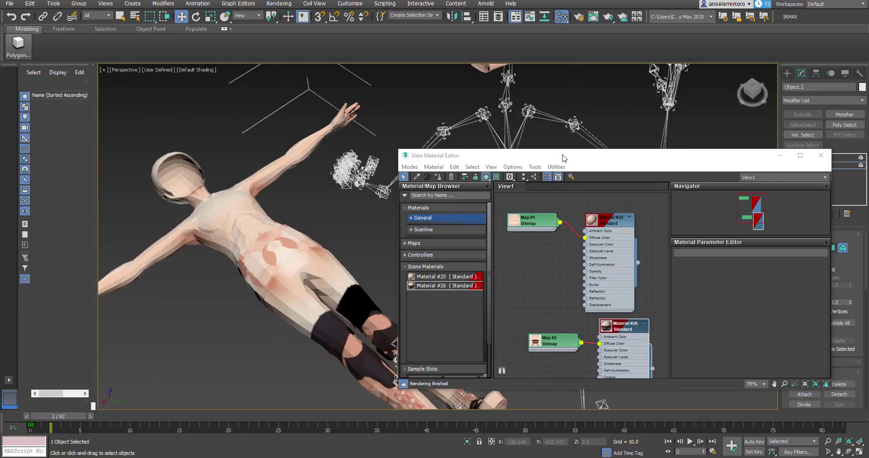
Step: Extend the material editor window upward and make room in the material graph for another texture
left_click_drag(564, 150, 568, 71)
middle_click_drag(565, 209, 612, 157)
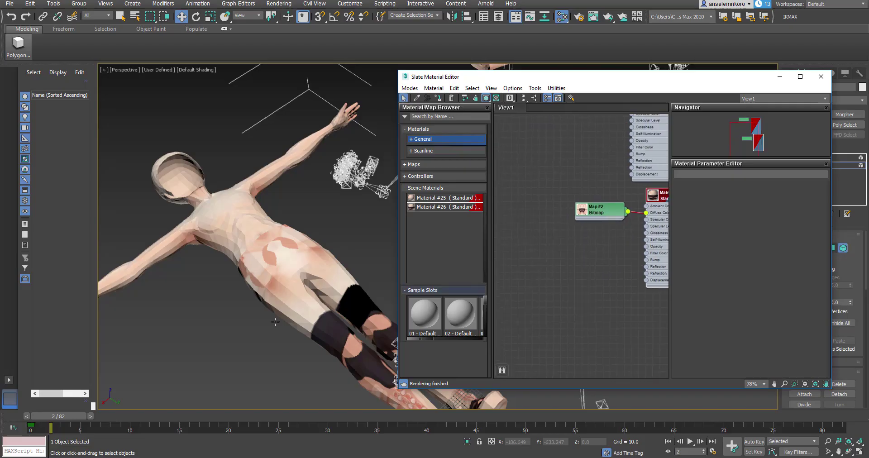
left_click(141, 457)
left_click_drag(164, 361, 209, 170)
left_click(30, 352)
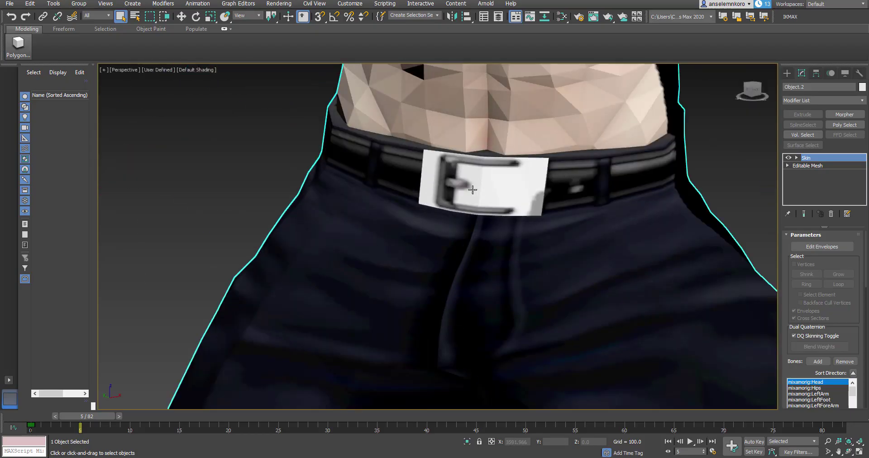
Step: Review the textured character's front and back, and apply Wireframe Override to inspect the arm and torso mesh
scroll(472, 190, "down", 10)
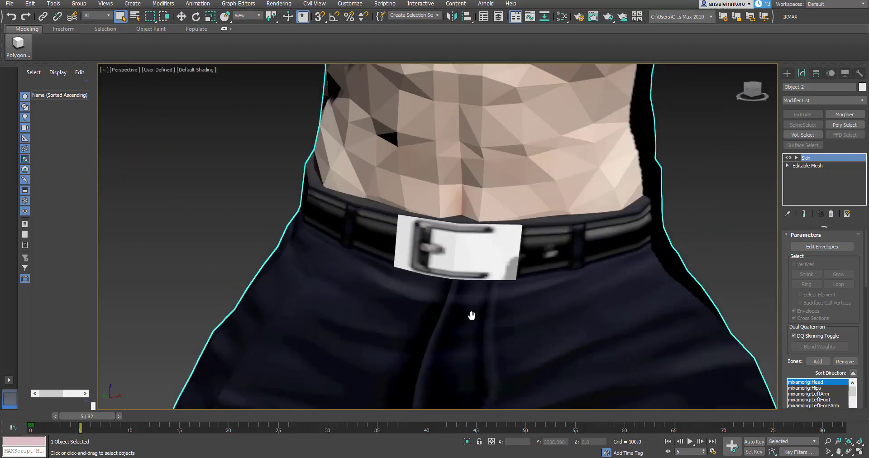
middle_click_drag(452, 281, 426, 279, "alt")
scroll(431, 254, "up", 3)
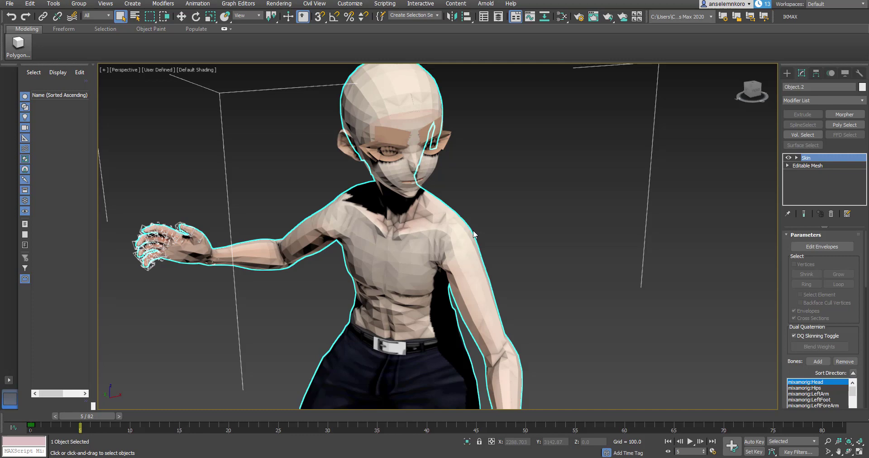
middle_click_drag(453, 241, 441, 225, "alt")
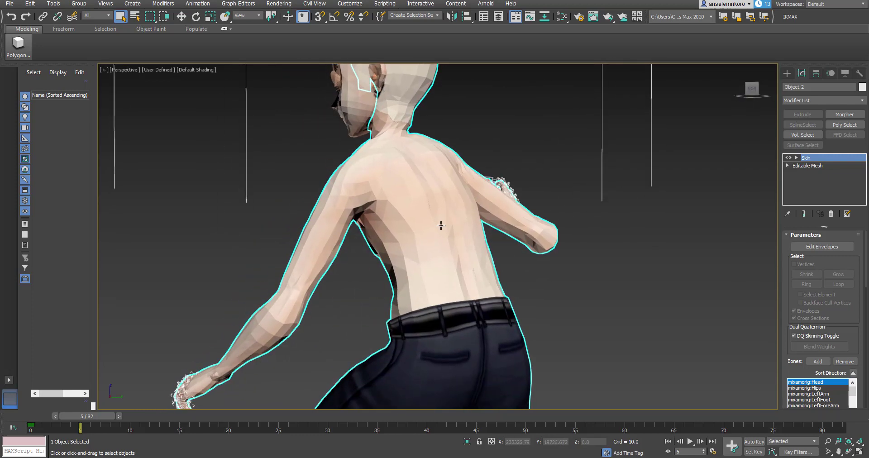
key("w")
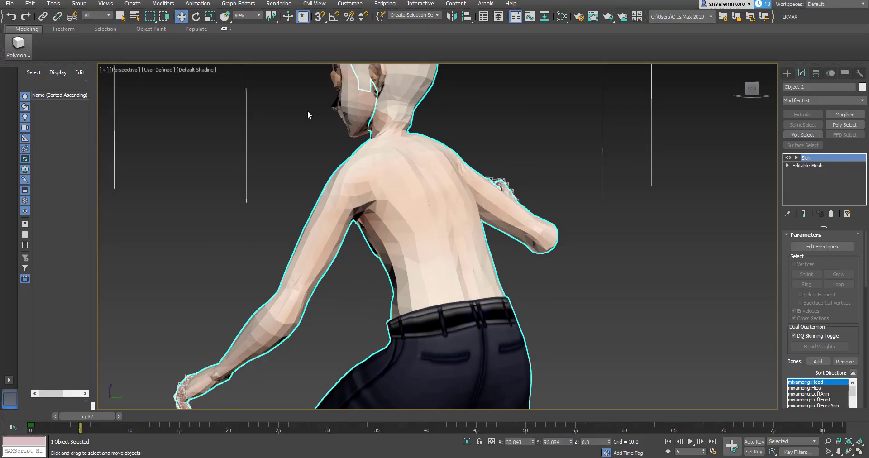
left_click(187, 72)
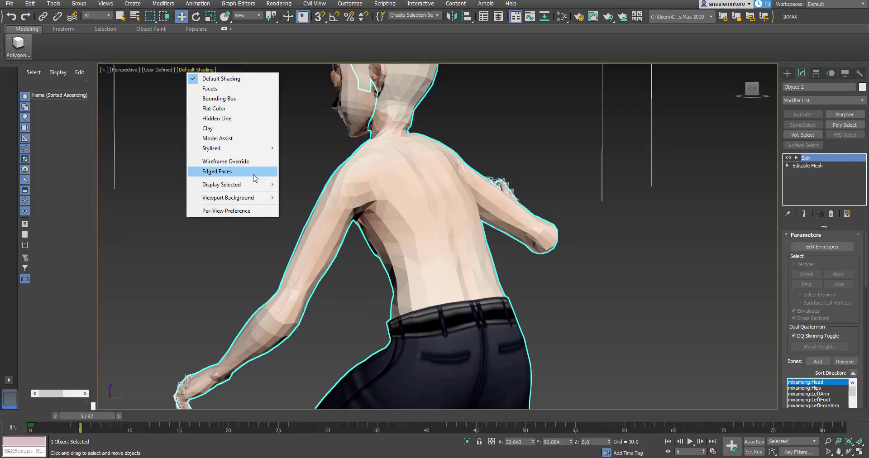
left_click(245, 165)
middle_click_drag(267, 259, 293, 243, "alt")
scroll(293, 243, "up", 6)
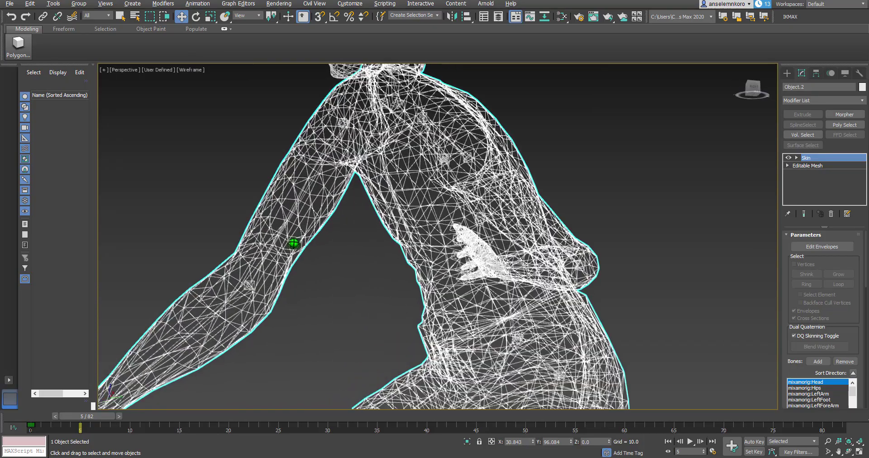
middle_click_drag(348, 273, 358, 273, "alt")
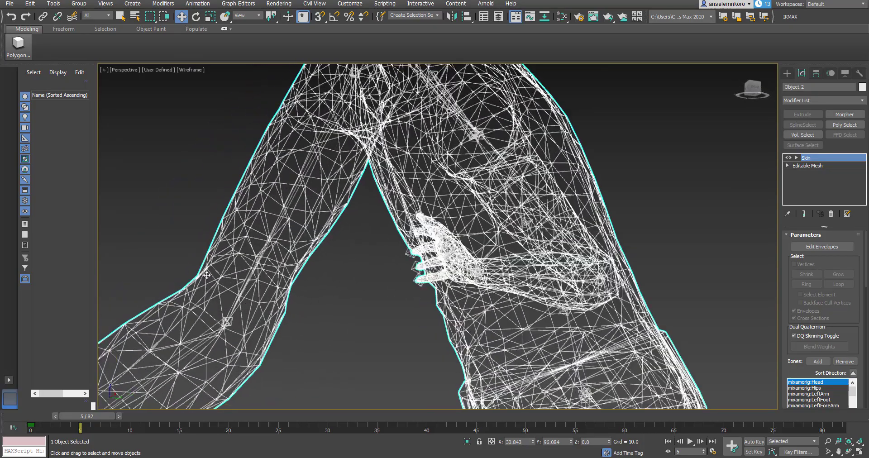
Step: Switch the viewport from Wireframe Override to Default Shading and inspect the character's faceted torso and arms
left_click(199, 69)
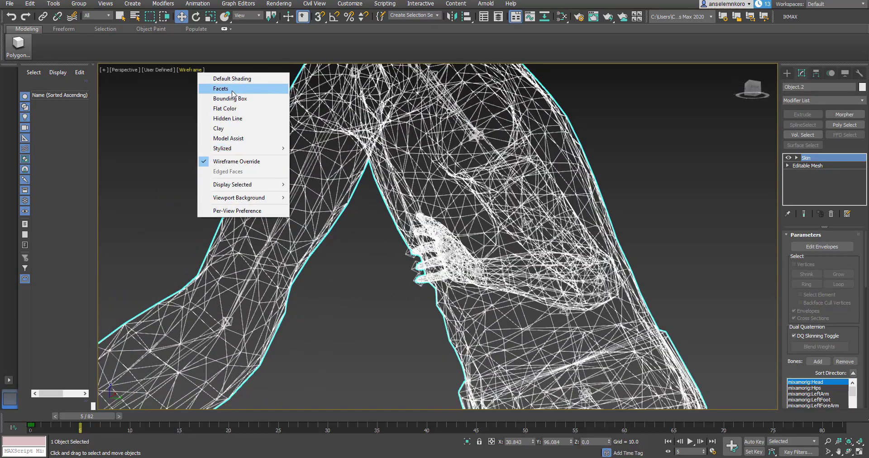
left_click(248, 79)
scroll(330, 184, "down", 10)
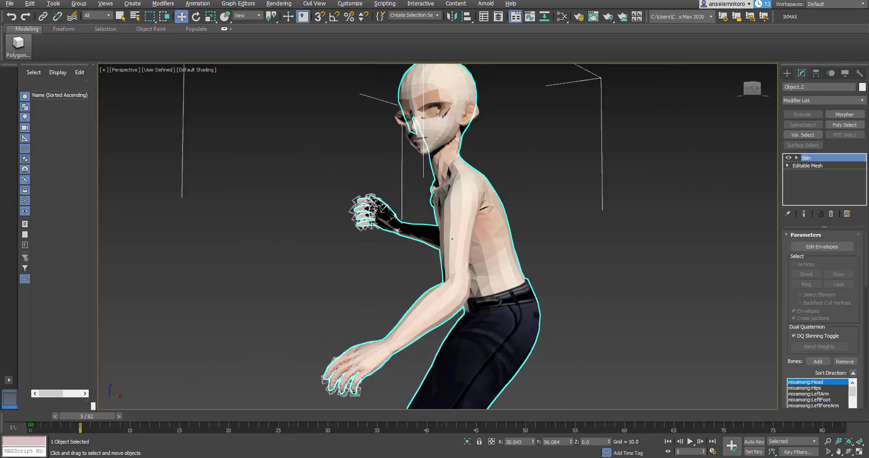
scroll(491, 226, "up", 10)
scroll(361, 152, "down", 5)
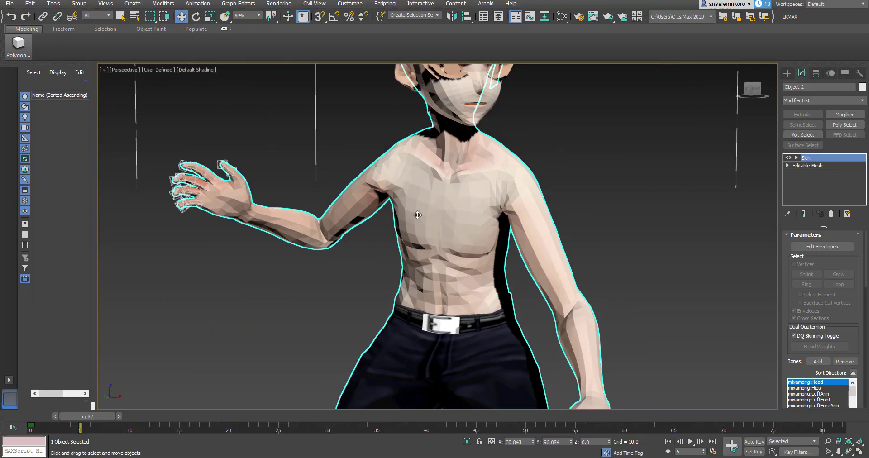
mouse_move(416, 213)
middle_mouse_down("alt")
mouse_move(440, 213)
mouse_move(433, 214)
middle_mouse_up("alt")
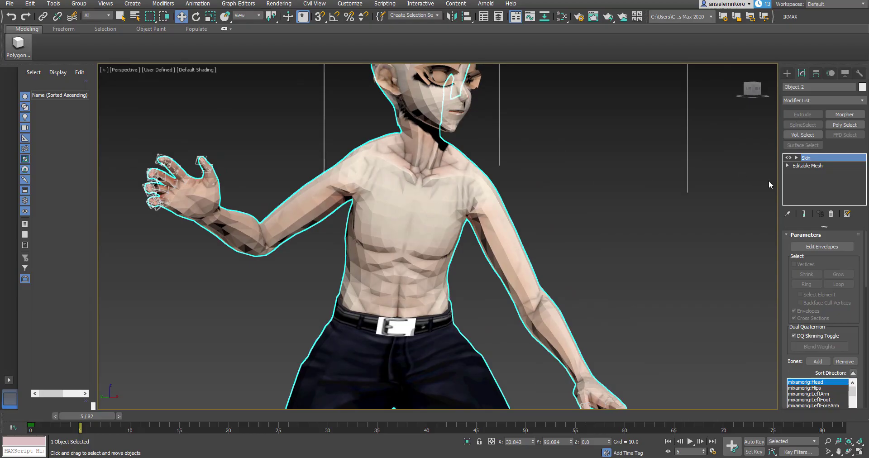
Step: Add an OpenSubdiv modifier above Skin on the selected body mesh to smooth it
left_click(815, 101)
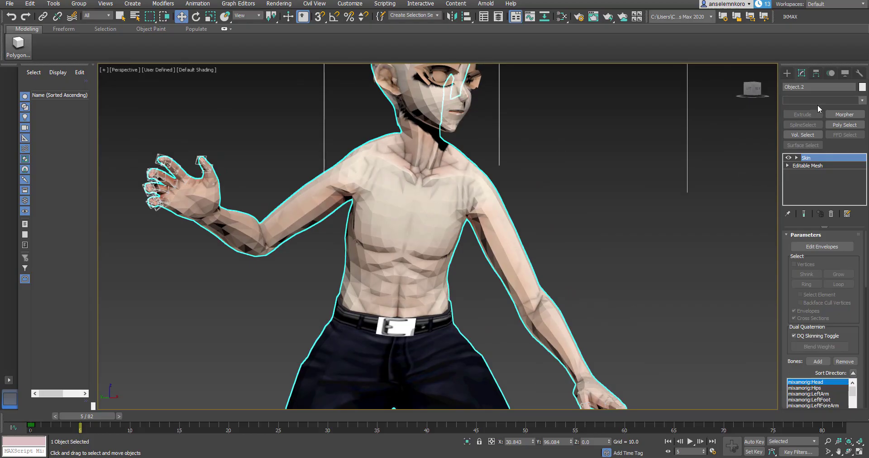
left_click(814, 97)
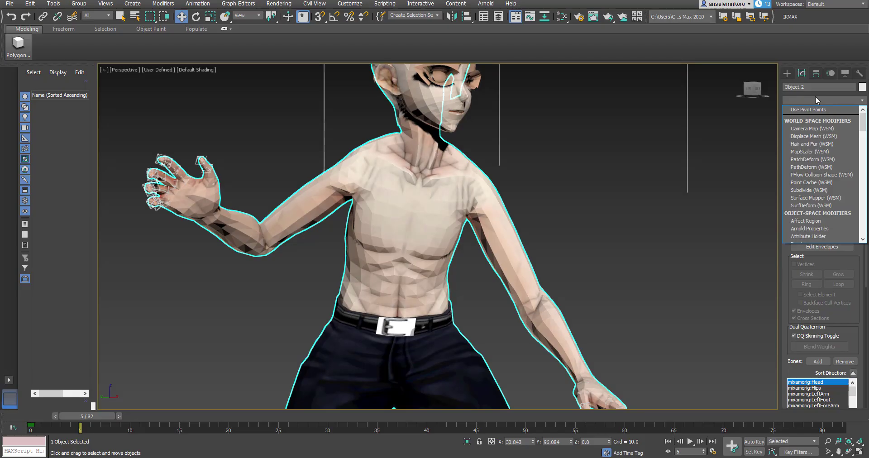
key("o")
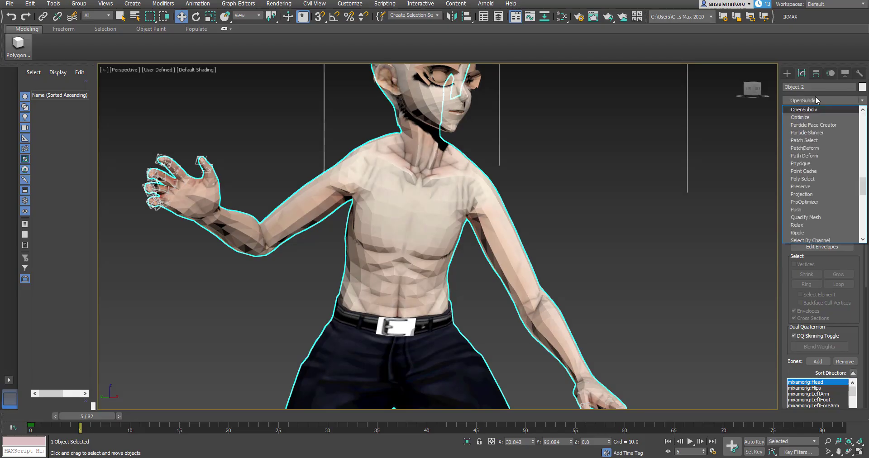
key("Return")
Step: Examine the smoothed torso, arms and trousers from several angles
middle_click_drag(486, 242, 452, 181)
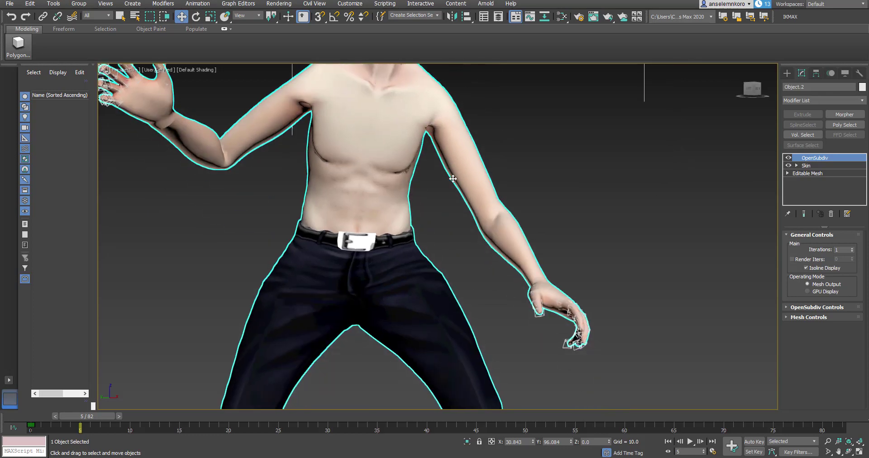
scroll(452, 181, "down", 3)
left_click(585, 189)
middle_click_drag(528, 194, 462, 194, "alt")
left_click(453, 199)
scroll(453, 200, "up", 4)
middle_click_drag(452, 150, 403, 169)
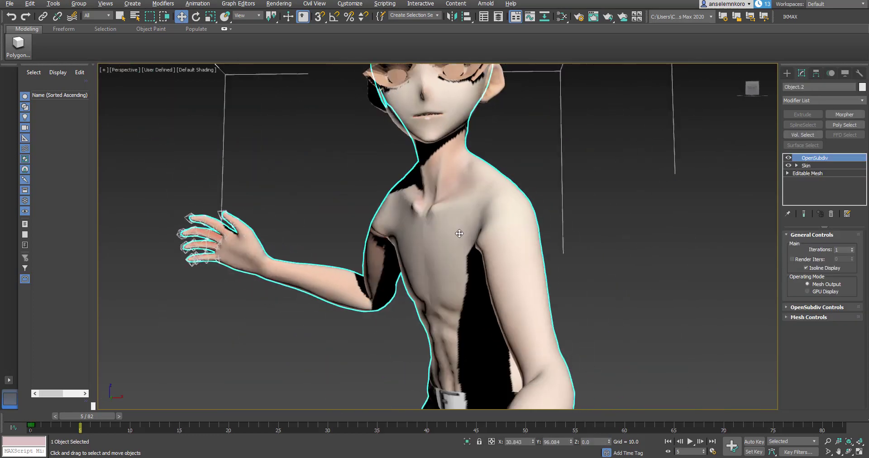
scroll(459, 234, "down", 6)
scroll(460, 235, "up", 3)
middle_click_drag(453, 271, 525, 300, "alt")
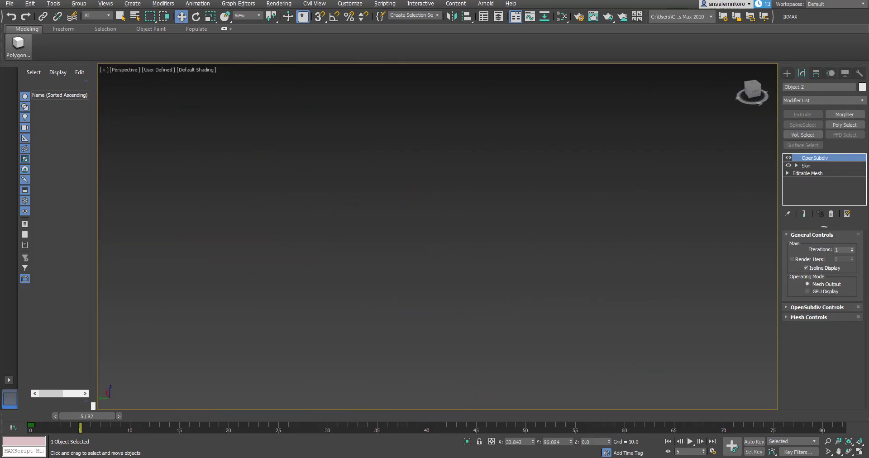
Step: Examine the head from behind and from the front, comparing the scalp's faceting with the face and neck
scroll(328, 210, "up", 3)
middle_click_drag(328, 210, 369, 235)
scroll(369, 230, "up", 6)
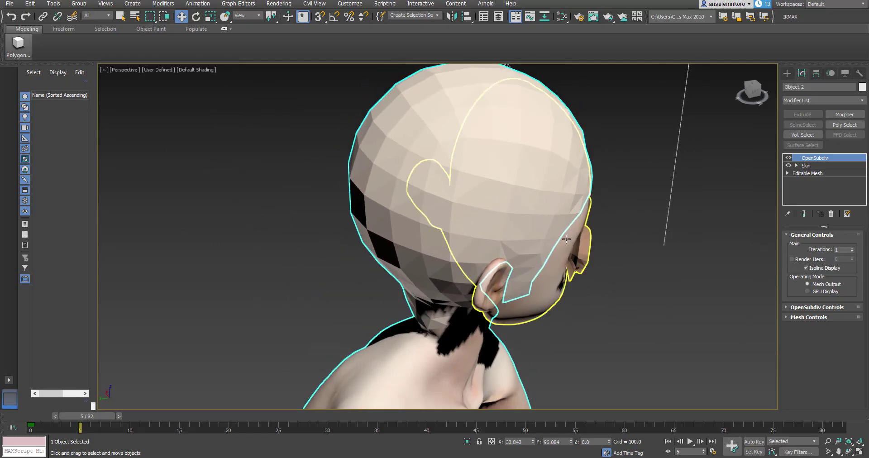
middle_click_drag(566, 220, 489, 199, "alt")
middle_click_drag(600, 221, 568, 231)
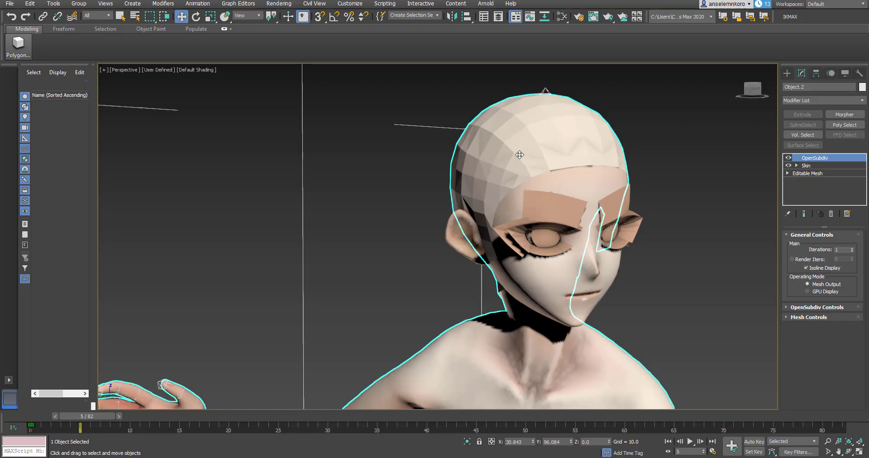
scroll(520, 157, "down", 2)
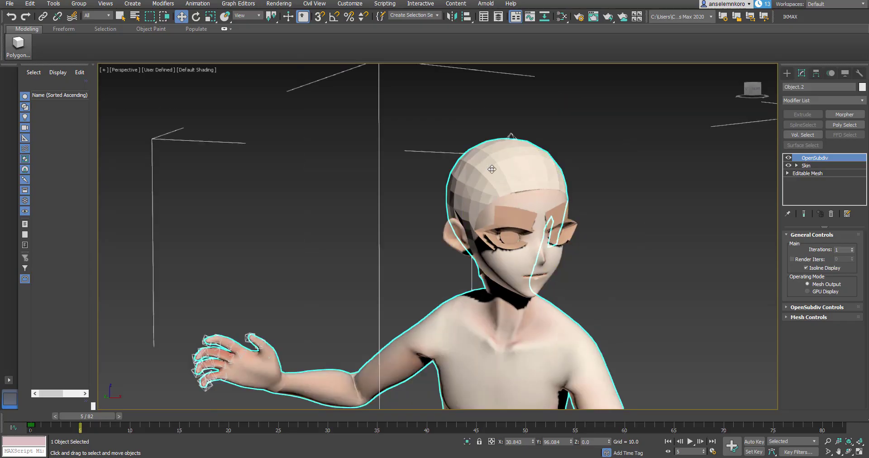
scroll(492, 169, "up", 3)
scroll(512, 169, "down", 1)
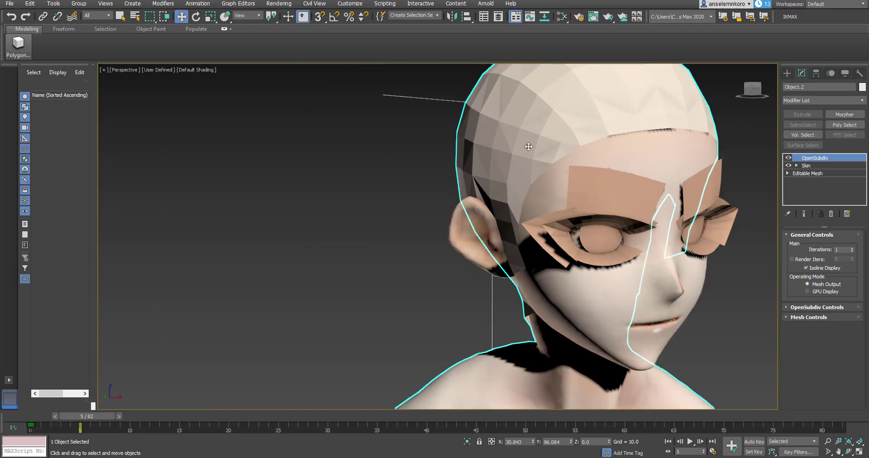
Step: Frame the whole character, play the animation, and orbit around to review the subdivided body in motion
scroll(556, 173, "down", 3)
scroll(556, 173, "down", 3)
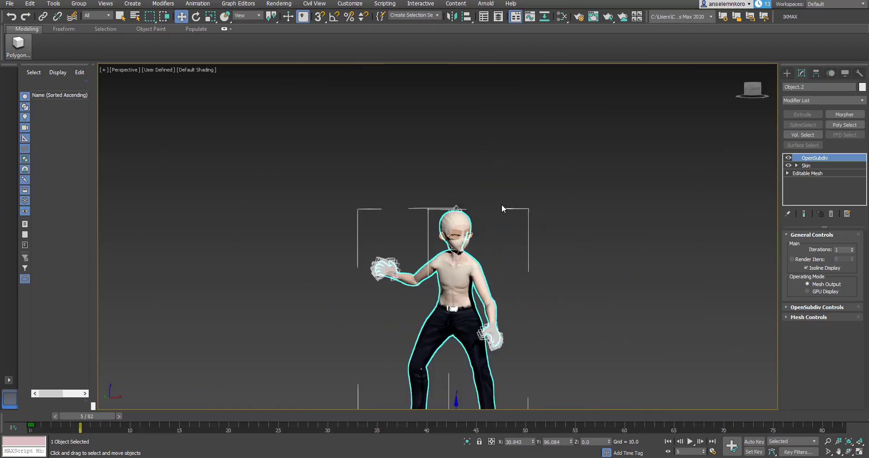
middle_click_drag(502, 209, 494, 151)
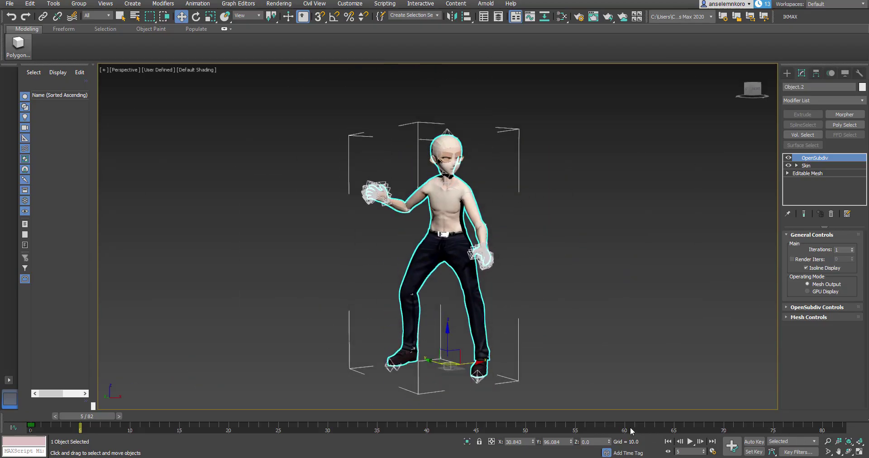
left_click(690, 441)
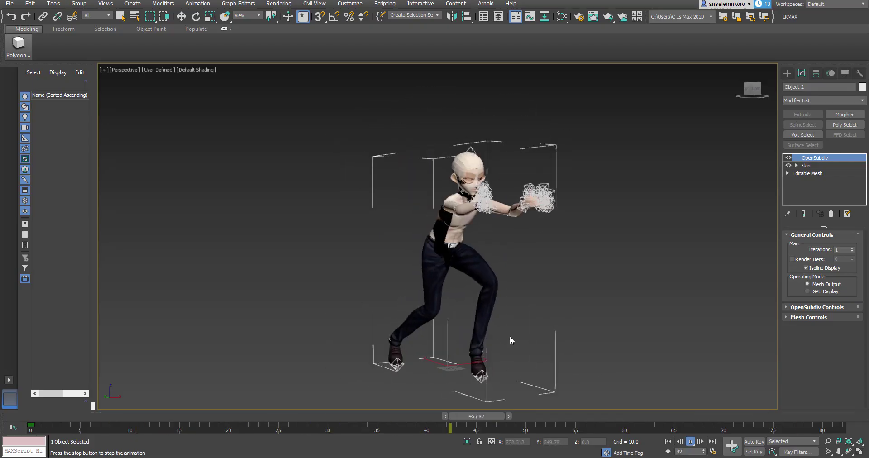
middle_click_drag(580, 276, 331, 294, "alt")
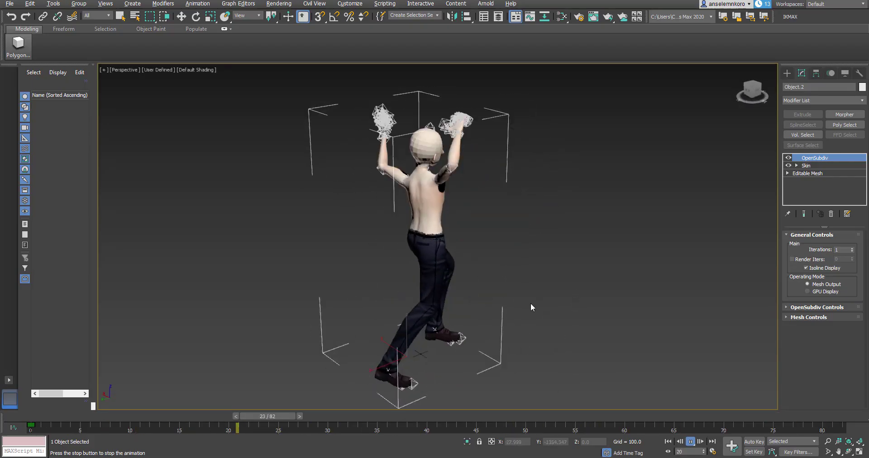
middle_click_drag(531, 302, 460, 282, "alt")
scroll(438, 275, "up", 6)
scroll(438, 274, "down", 5)
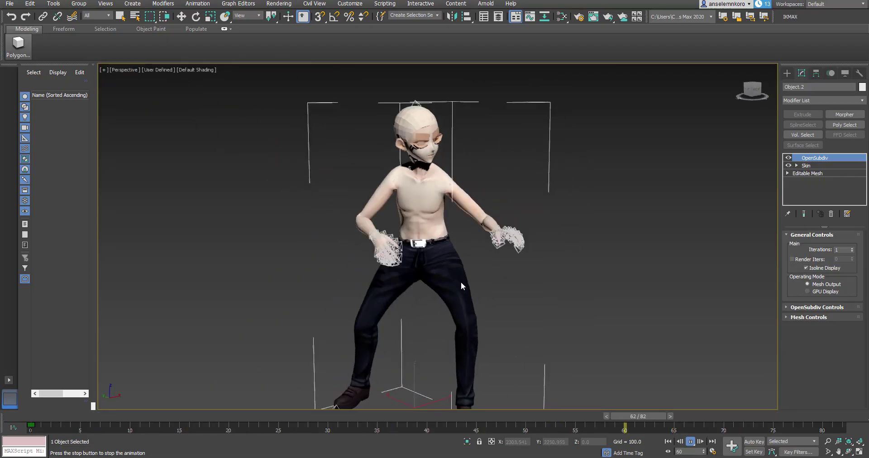